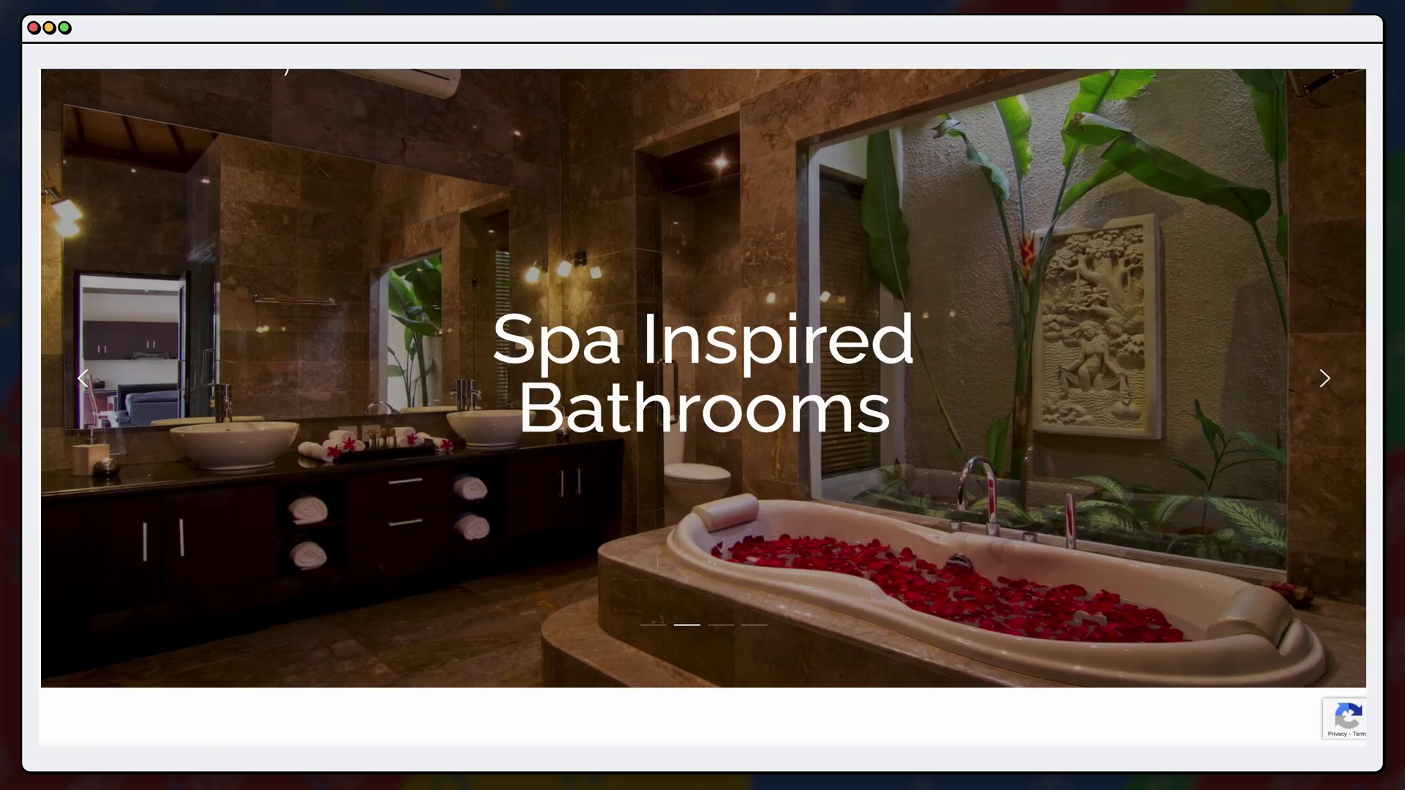
- View the villa rental website's home page and open the asset groups of its Performance Max campaign
scroll(831, 91, down, 1)
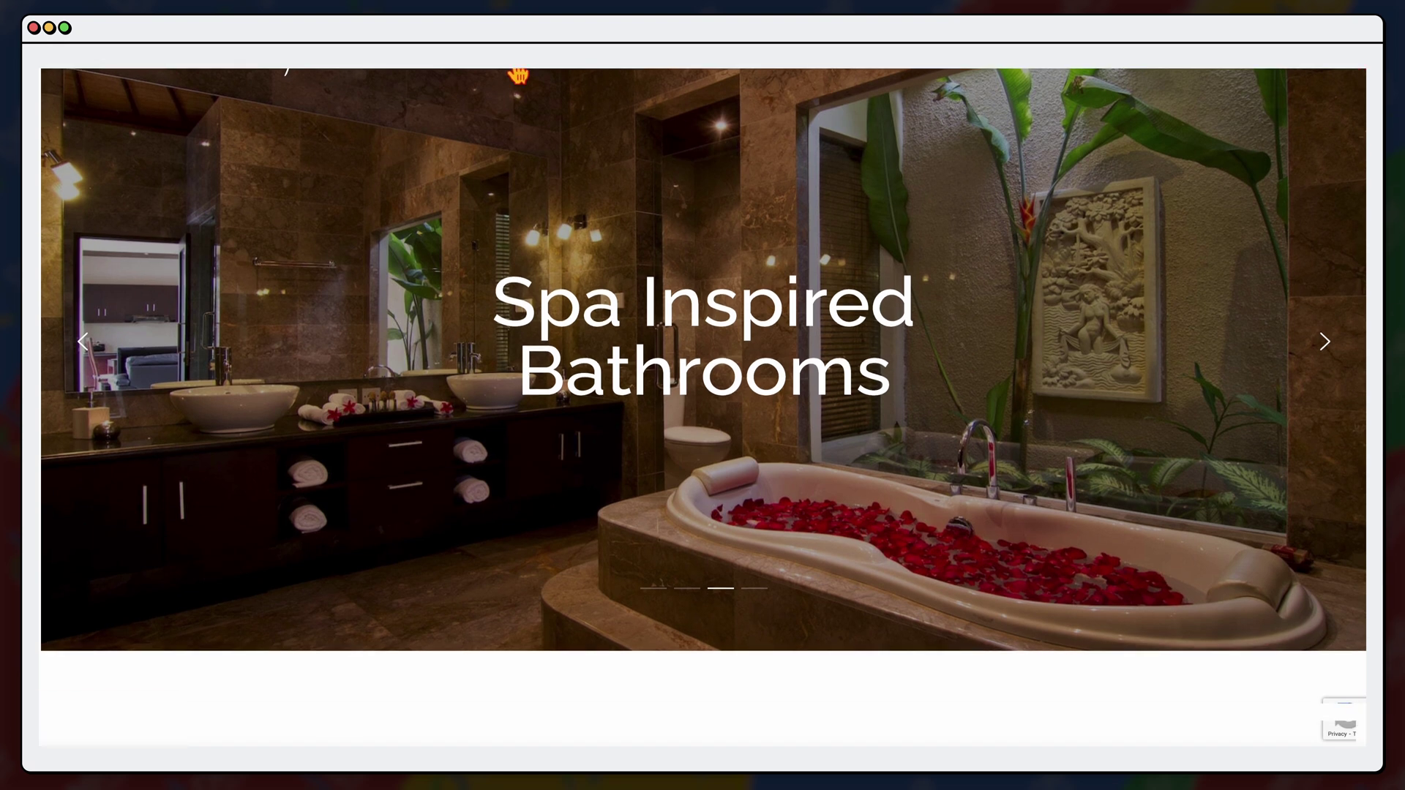
mouse_move(606, 72)
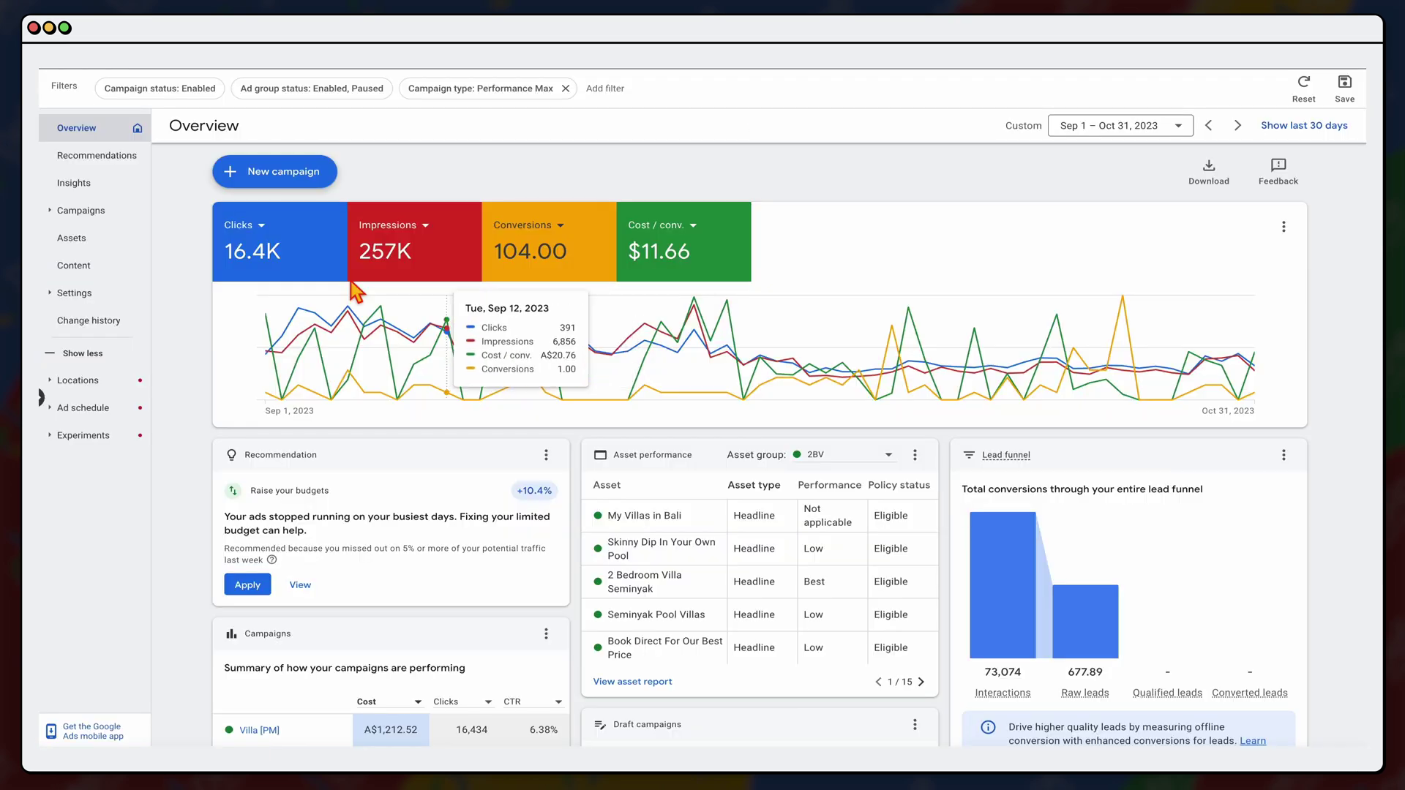
click(67, 213)
click(67, 232)
click(264, 356)
click(114, 209)
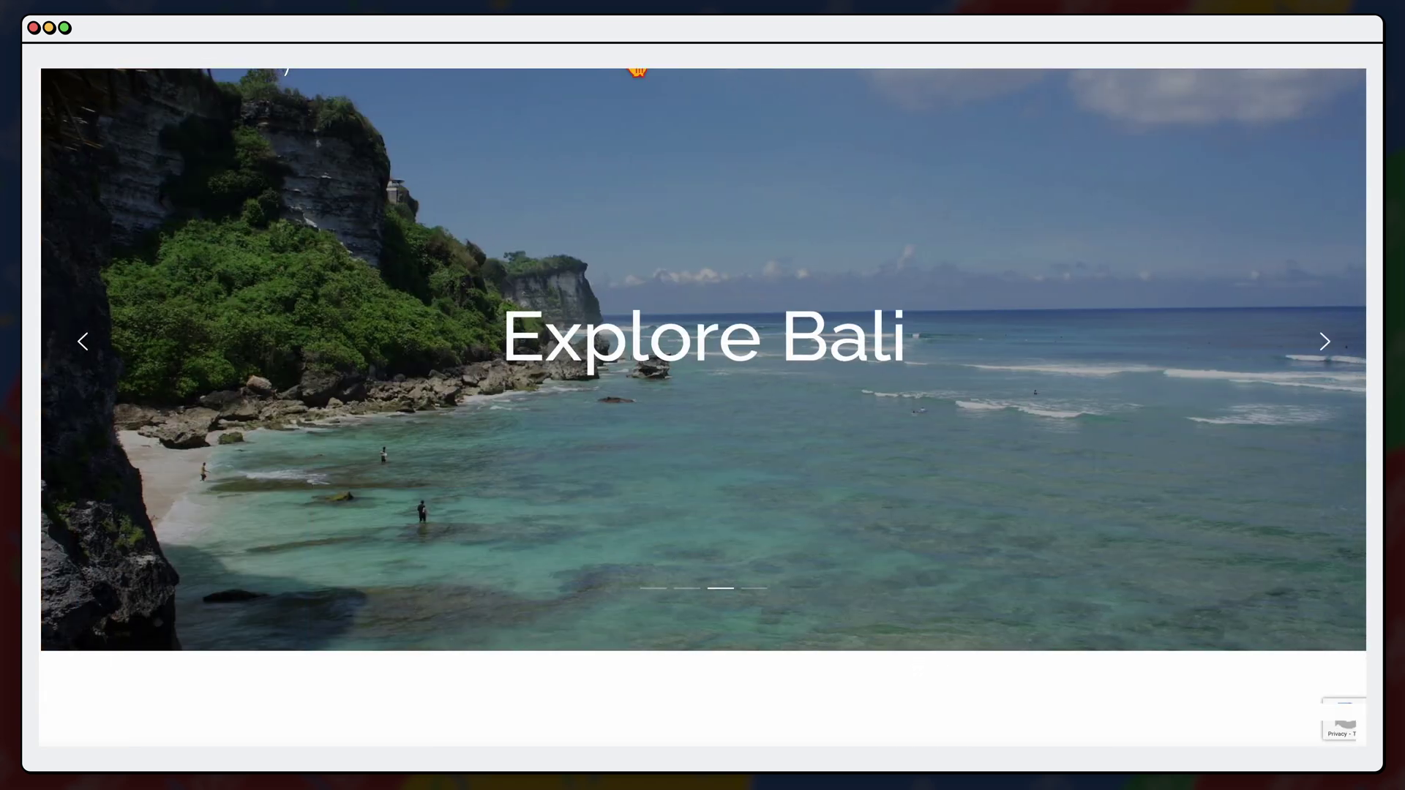
mouse_move(581, 107)
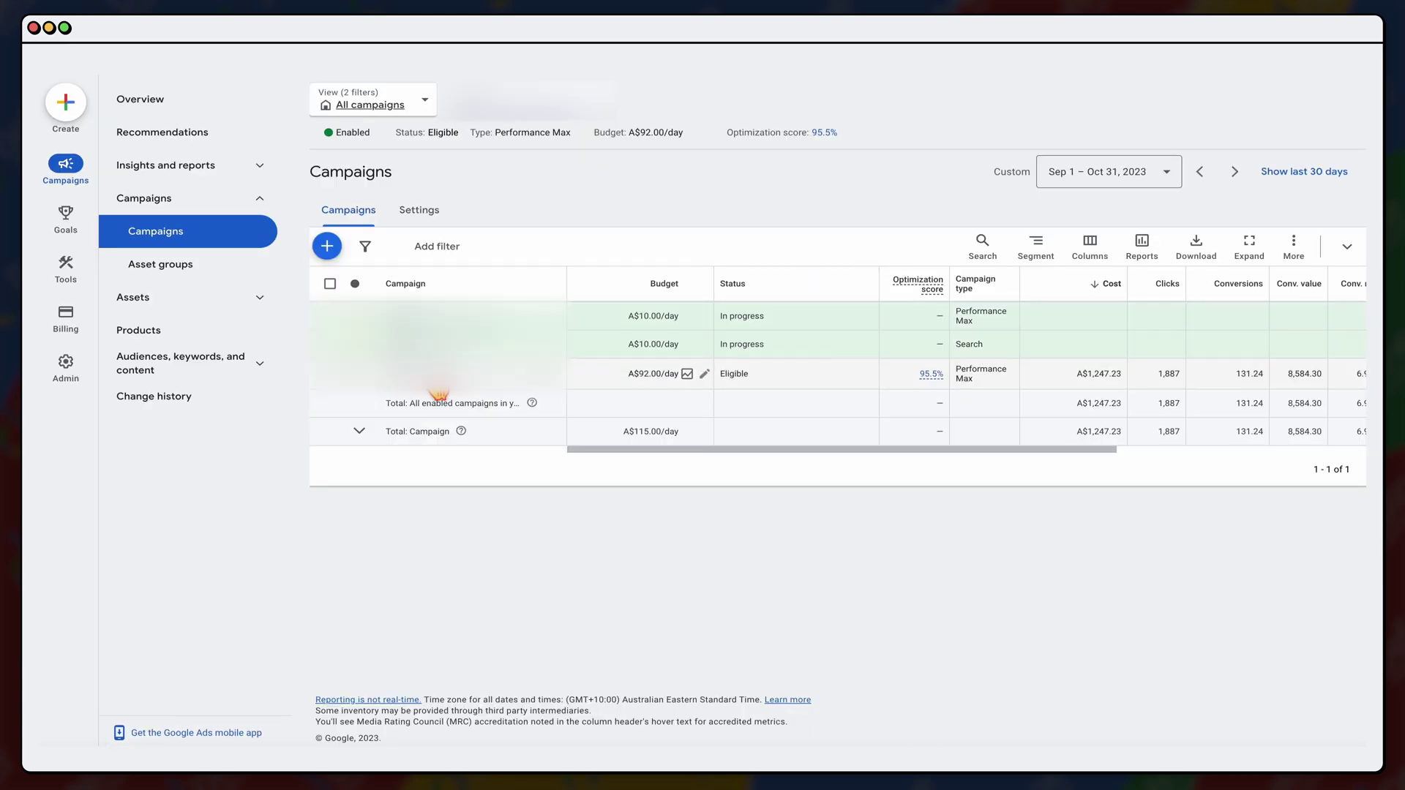
- Open the enabled Ems for Kids Performance Max campaign and review the assets and signals of its asset groups
click(438, 393)
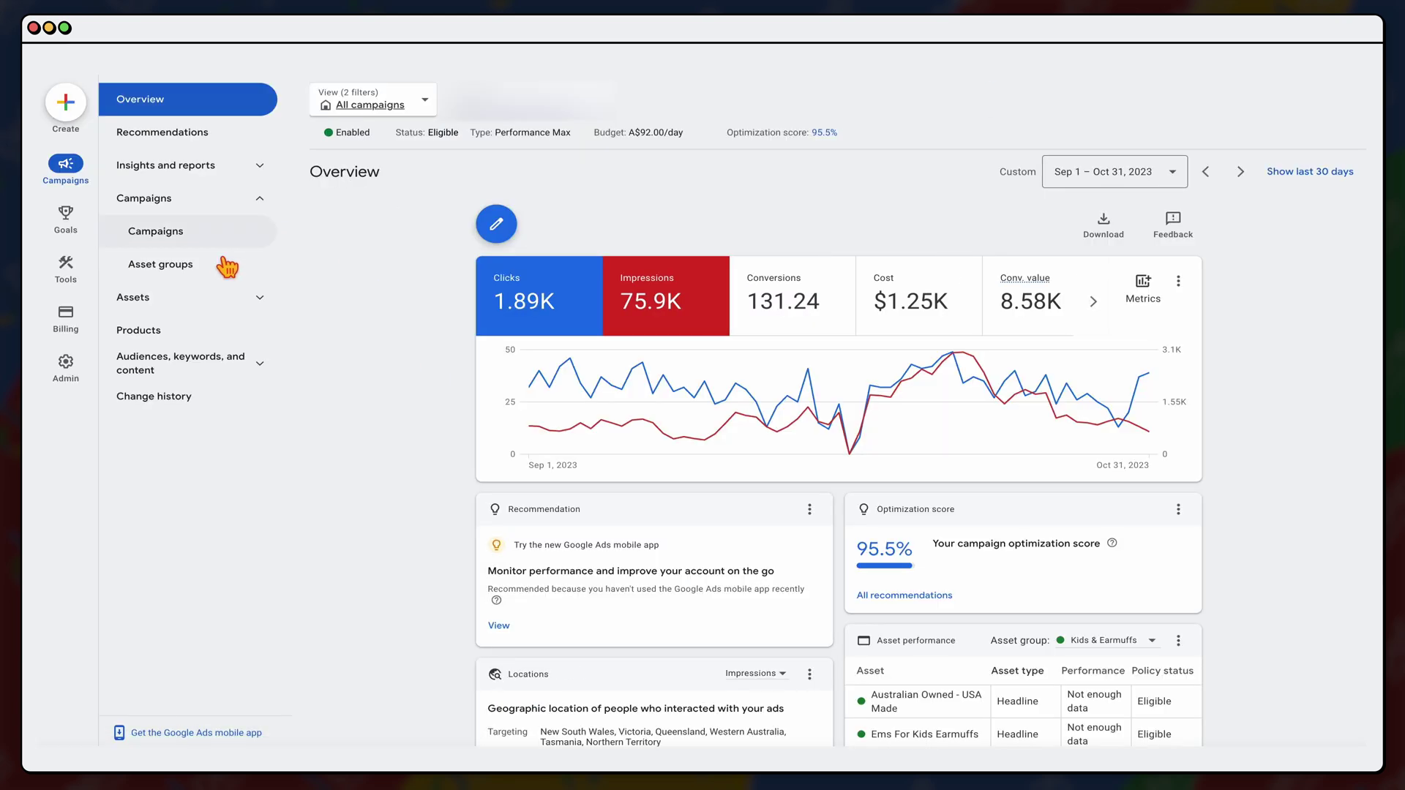
click(183, 274)
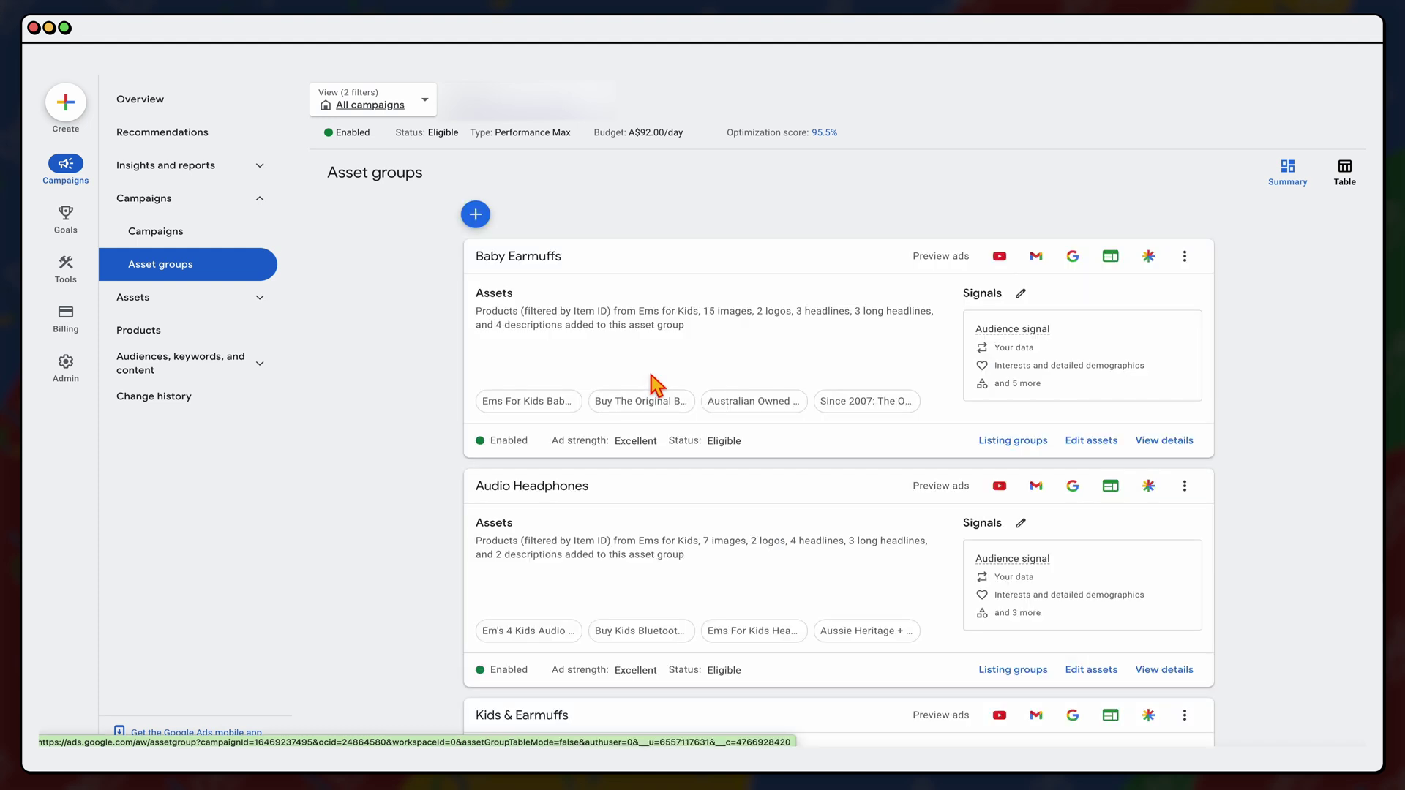
scroll(656, 371, down, 3)
scroll(660, 381, up, 3)
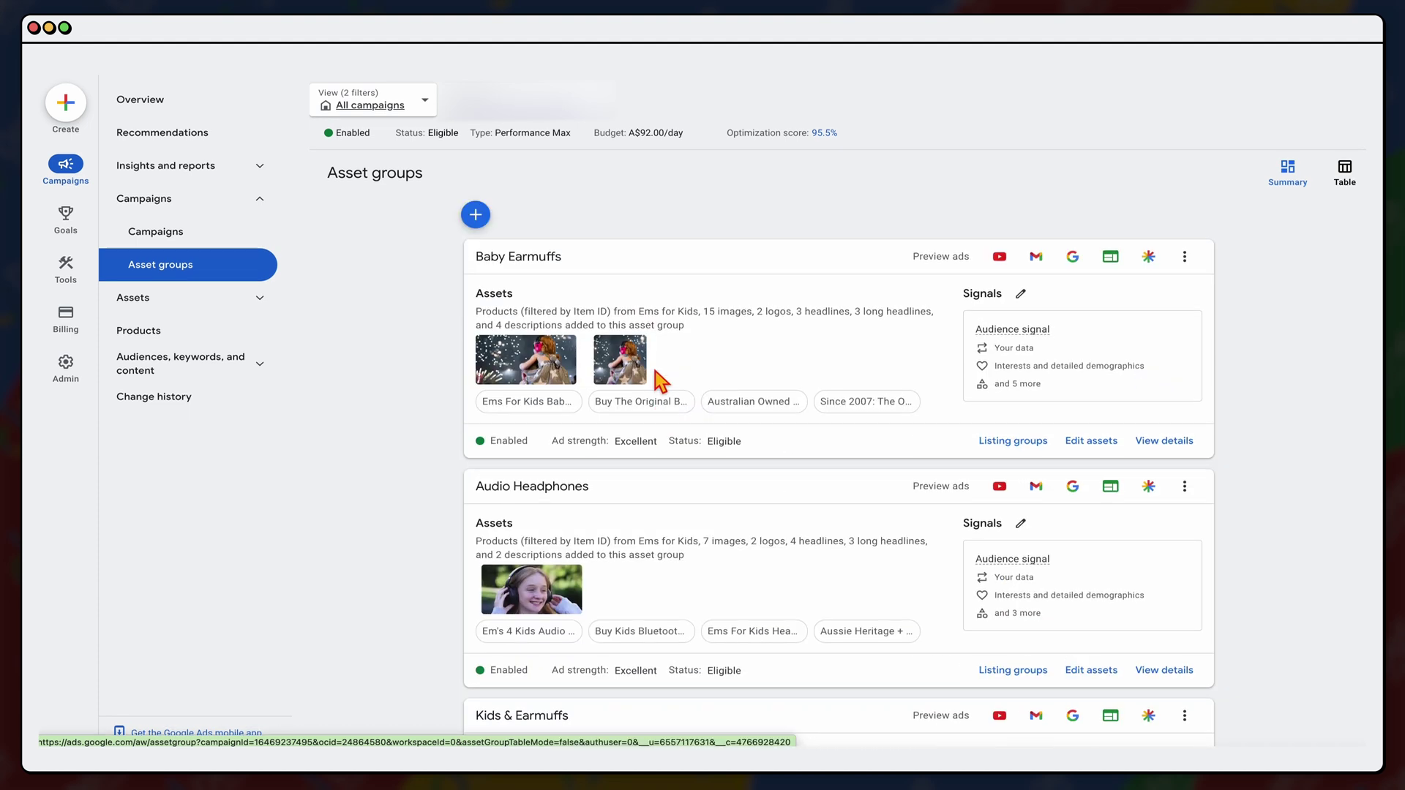
scroll(556, 351, down, 3)
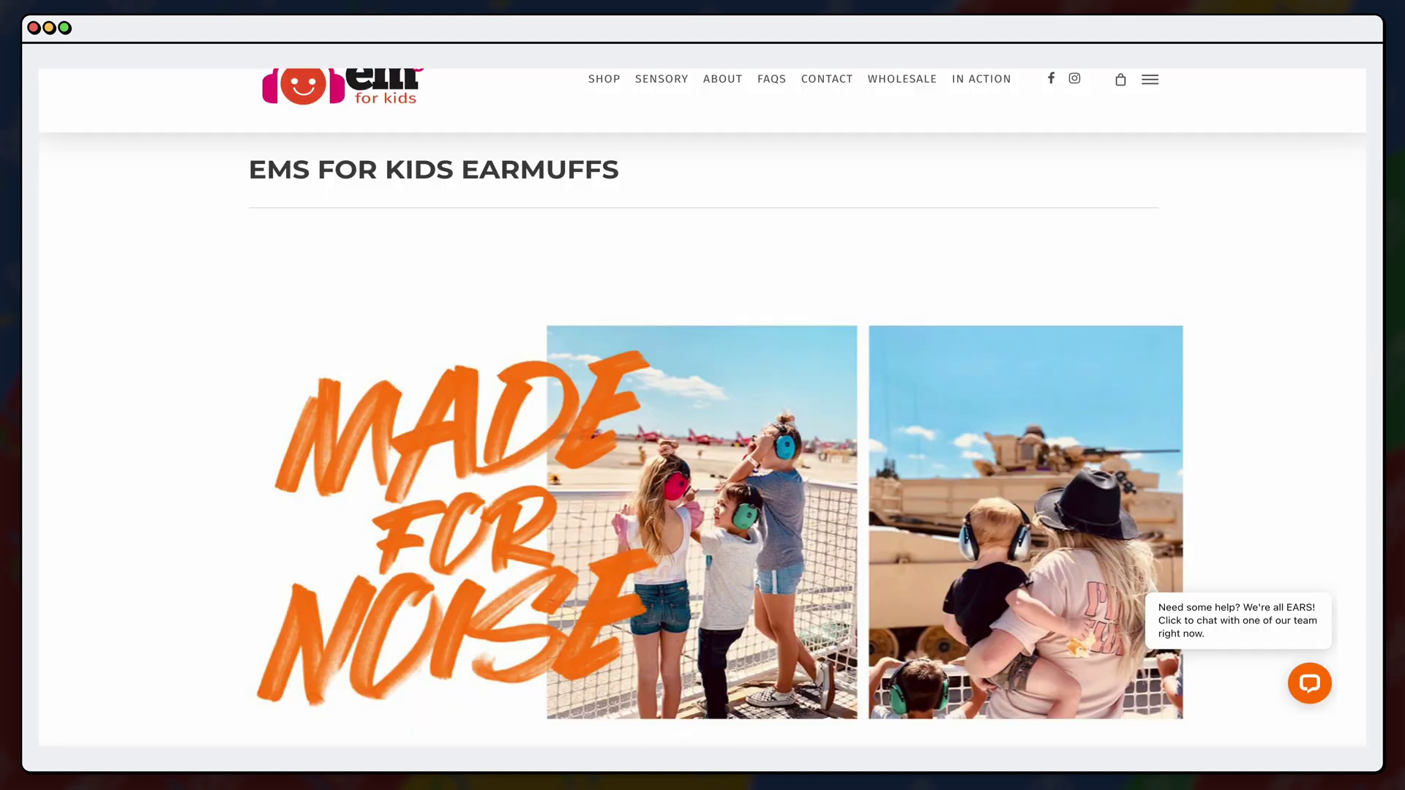
mouse_move(753, 103)
mouse_move(605, 97)
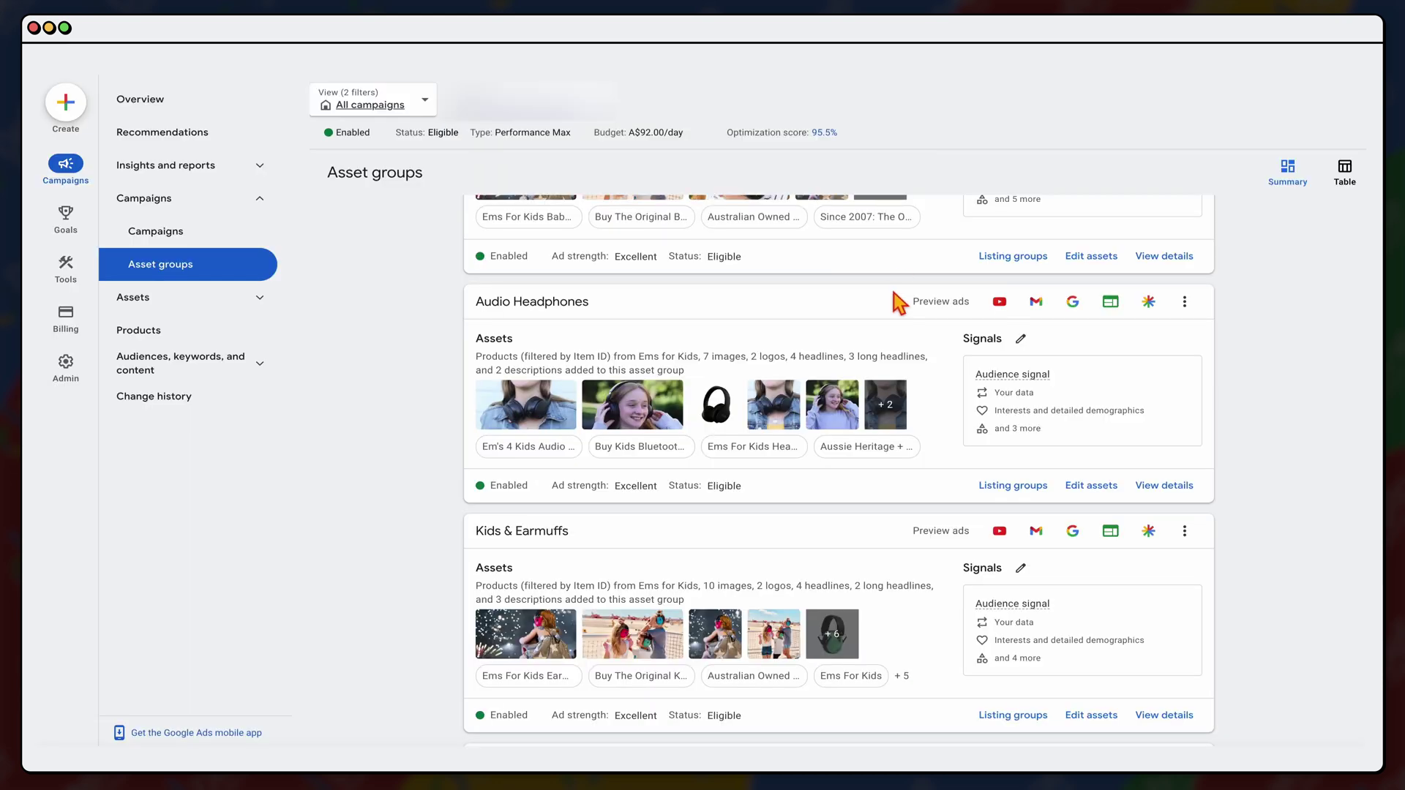
scroll(893, 292, up, 3)
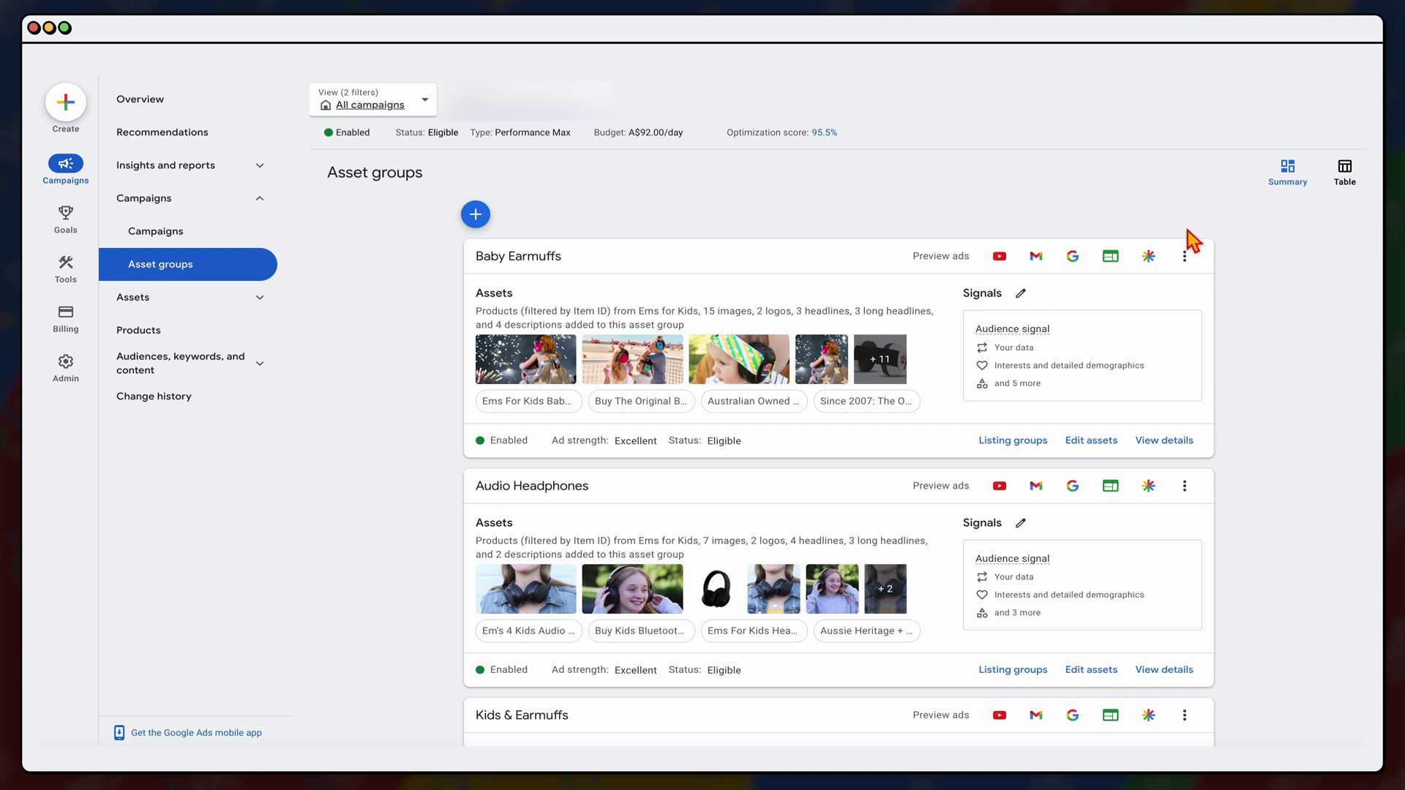
- Show the asset groups as a table and compare conversion value per cost for Baby Earmuffs, Kids & Earmuffs and Audio Headphones
click(1358, 177)
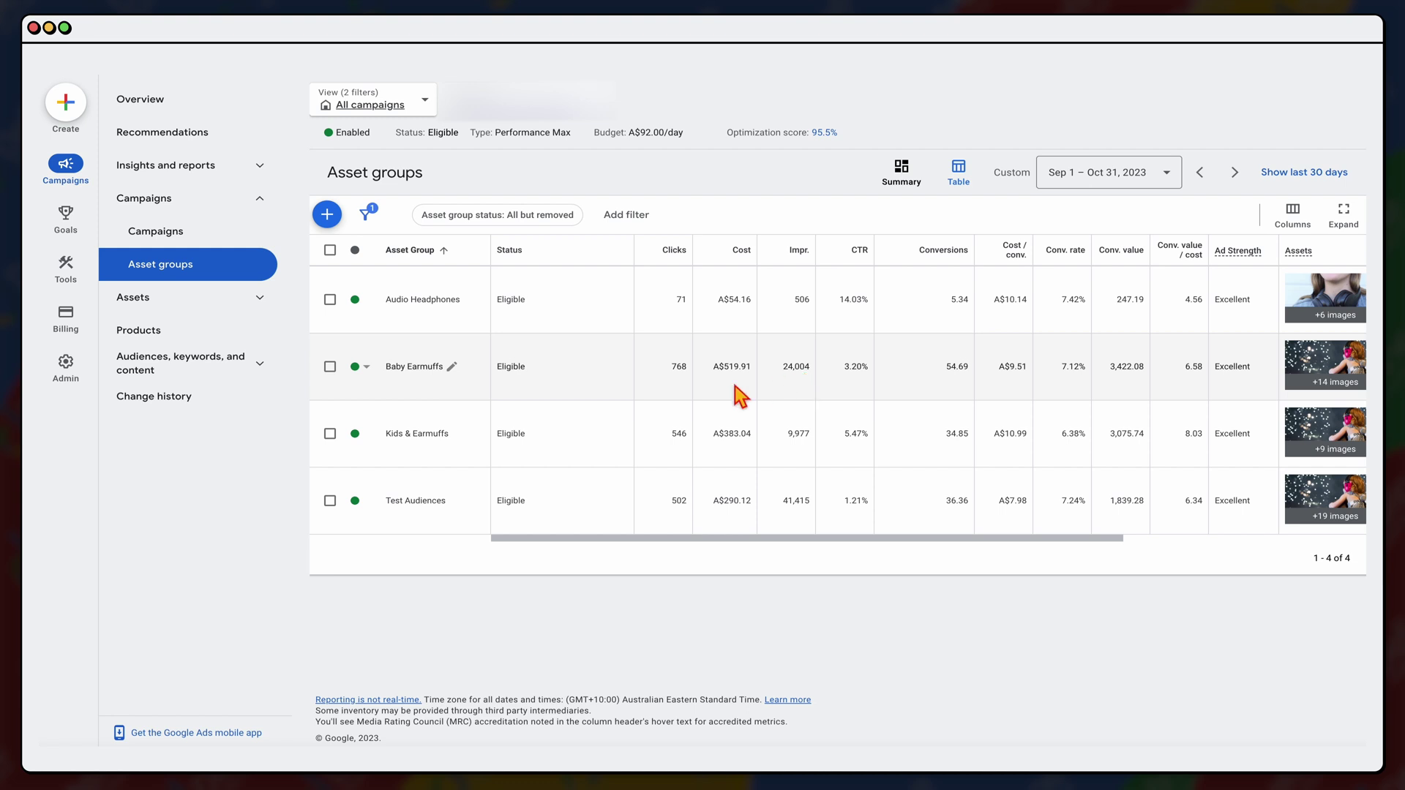
click(330, 366)
click(330, 433)
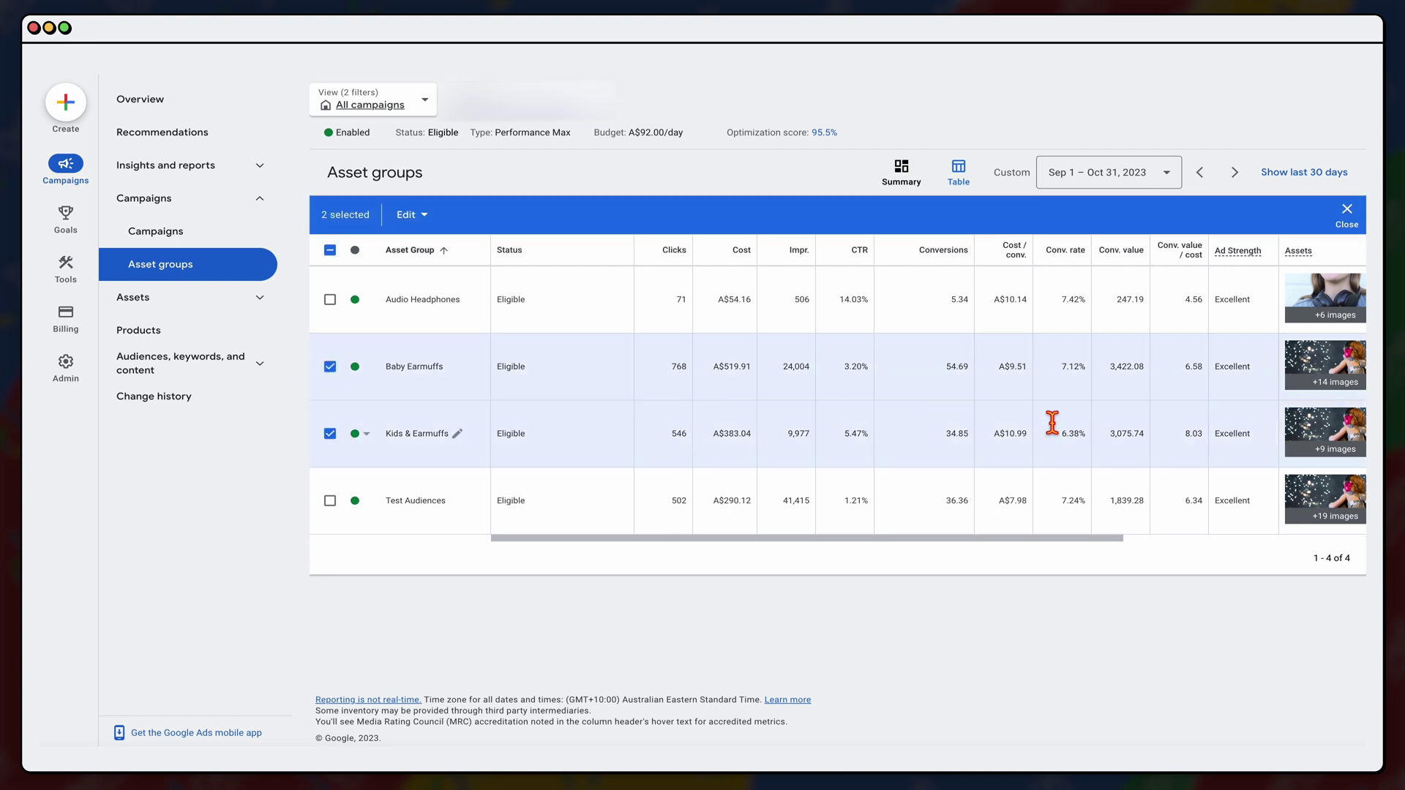
double_click(1194, 366)
click(1179, 430)
click(330, 434)
click(330, 367)
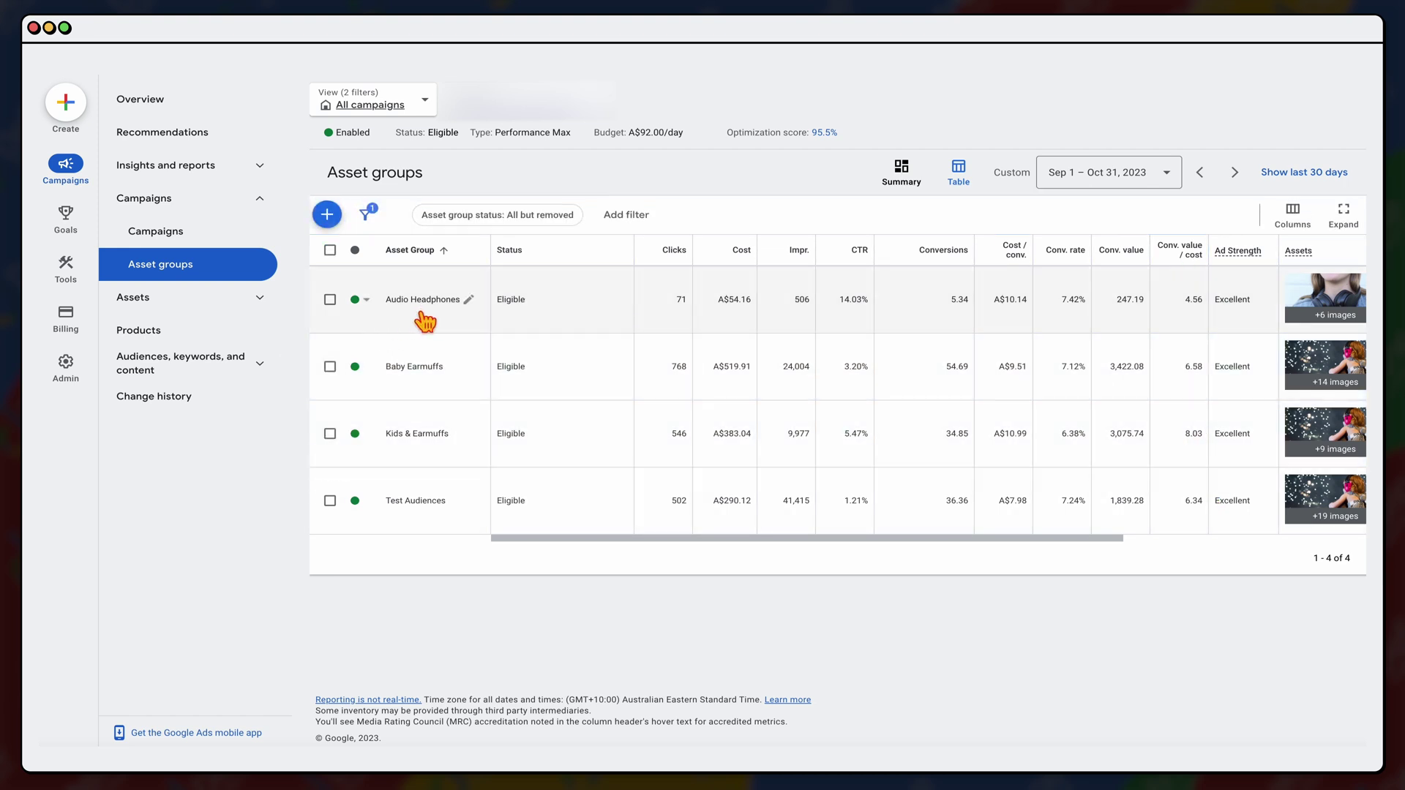
double_click(1192, 299)
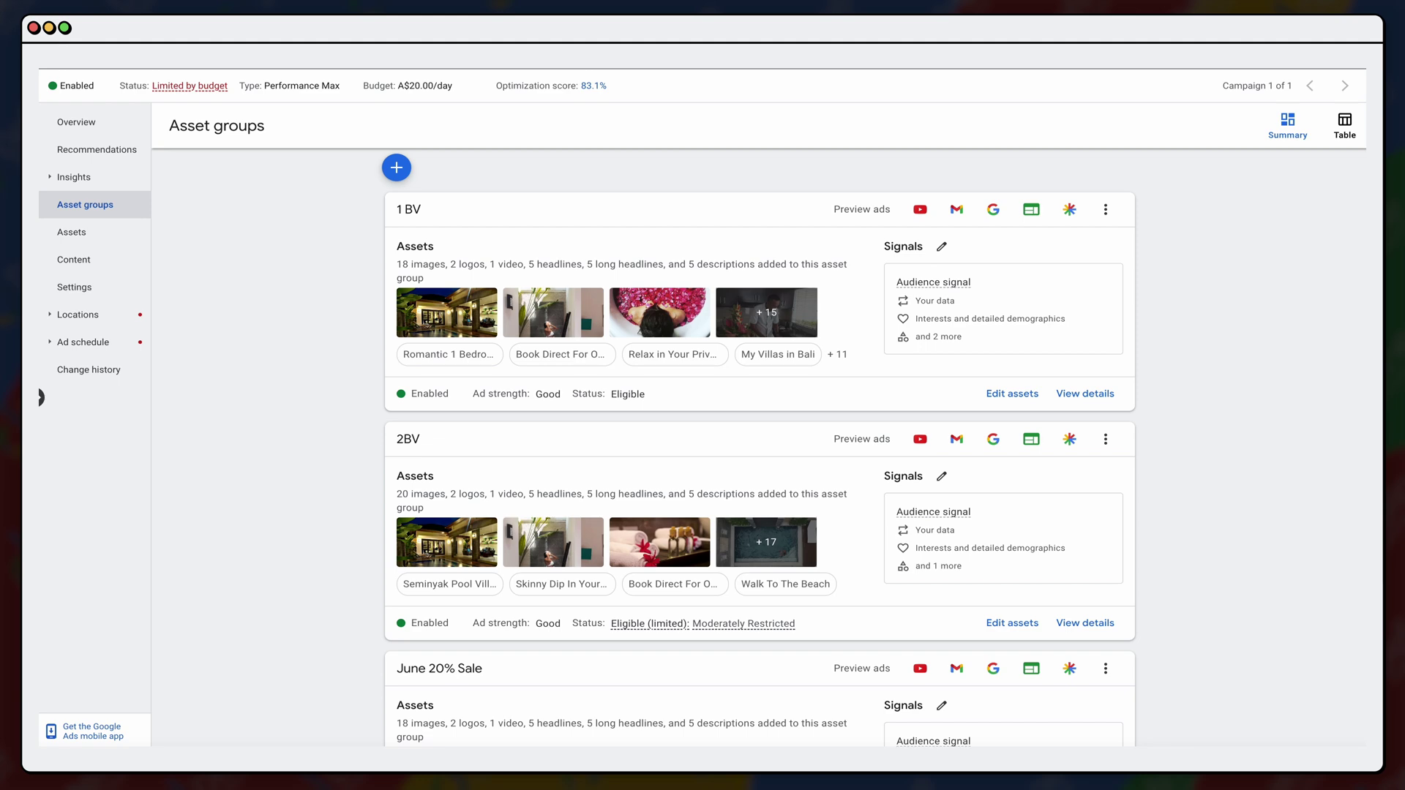
- Return to the Ems for Kids campaign overview and start creating a new campaign
click(80, 123)
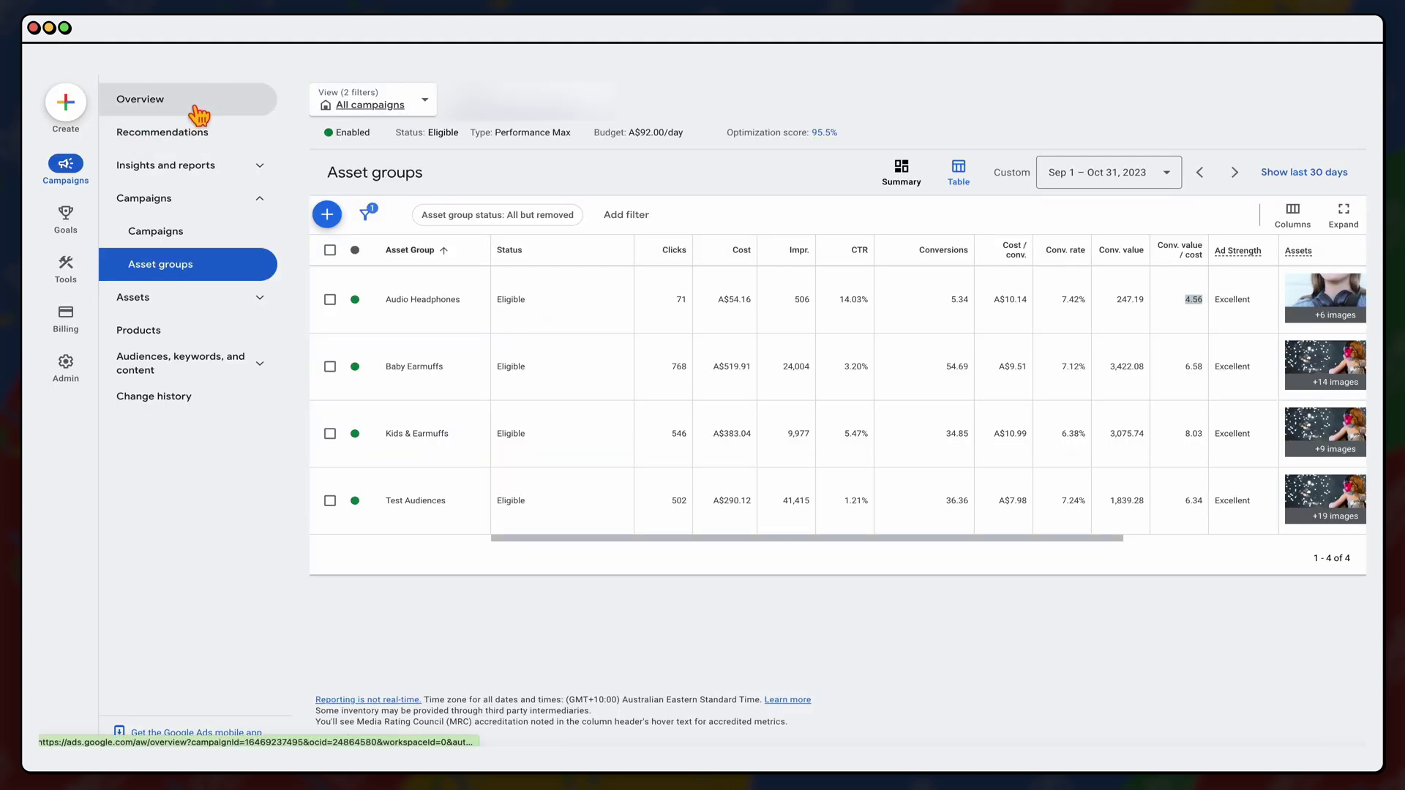
click(191, 109)
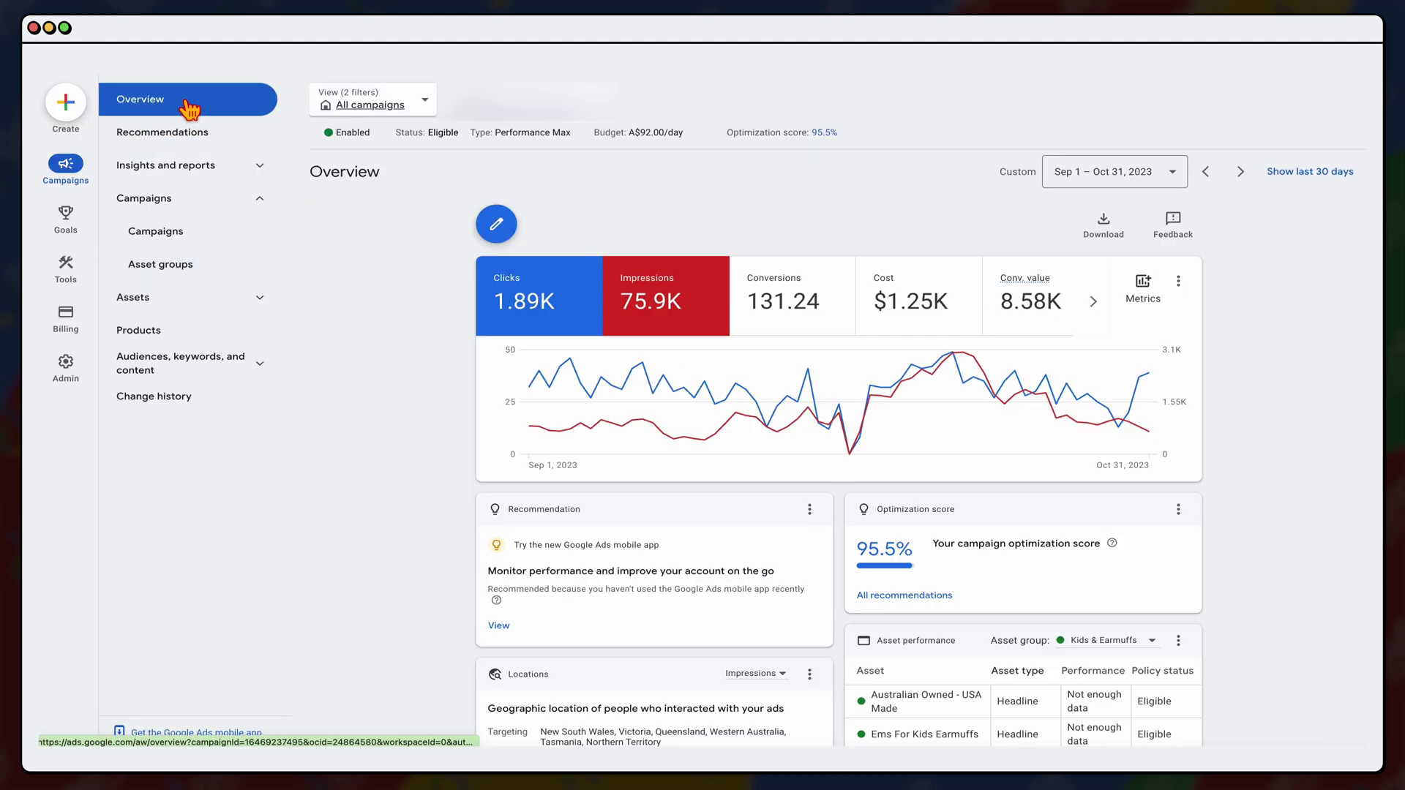
click(78, 118)
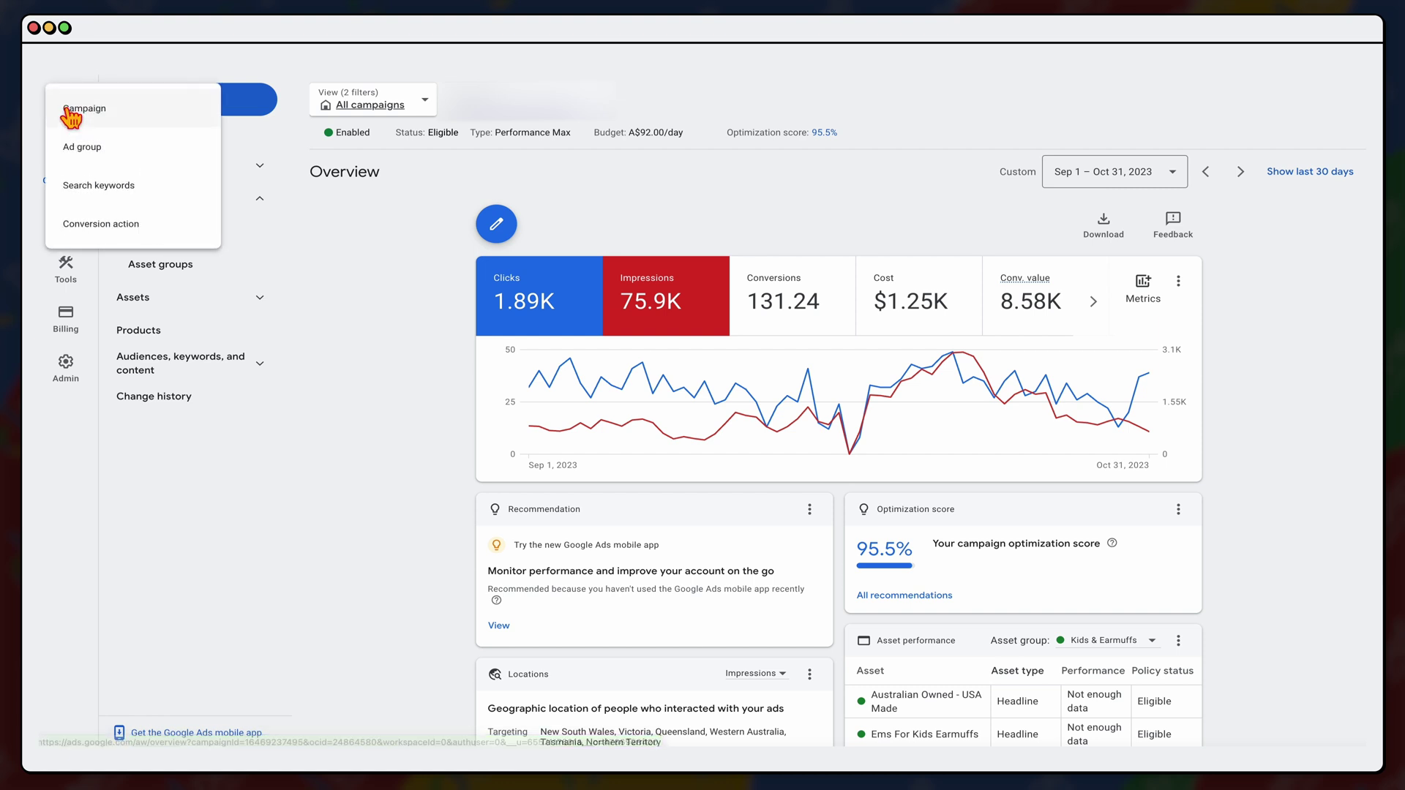
click(117, 123)
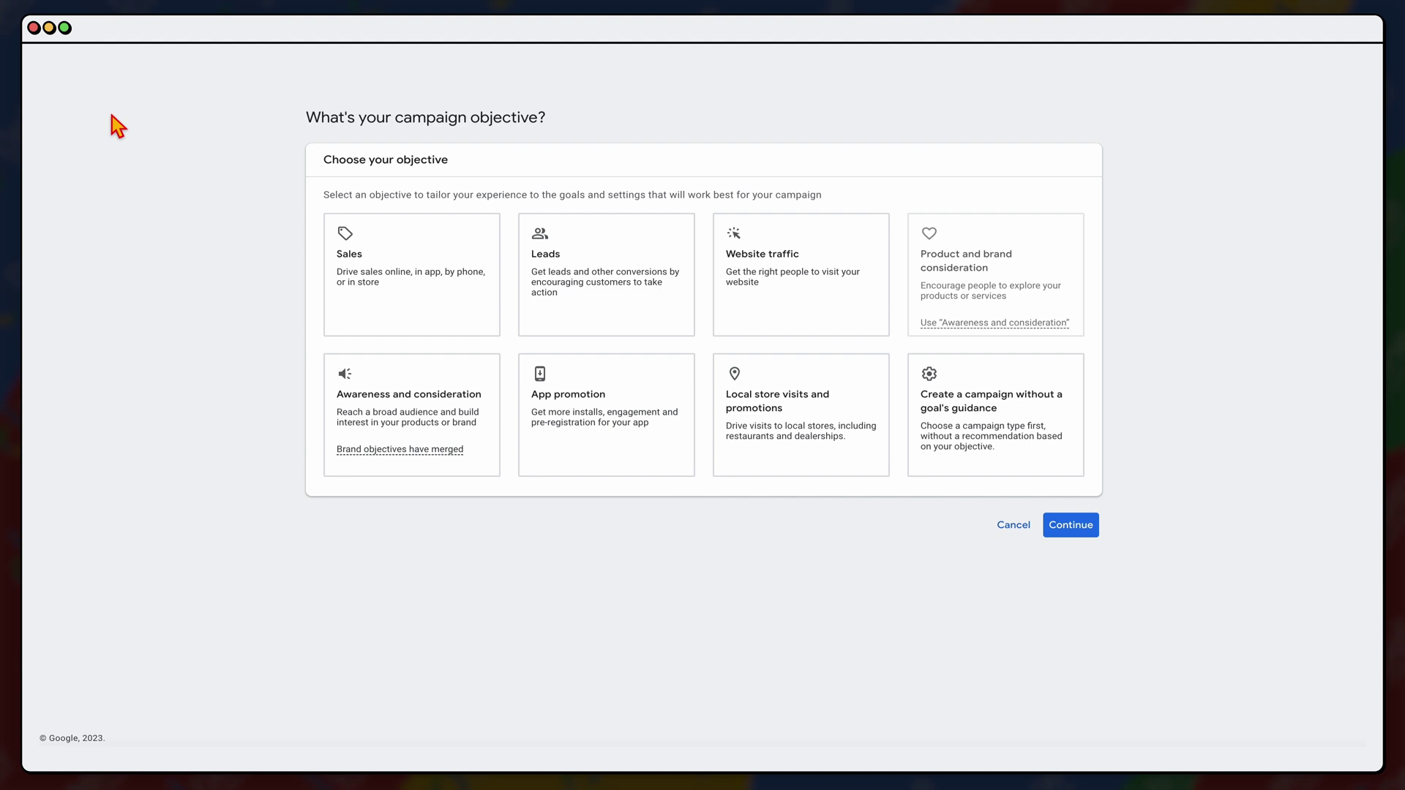
- Choose Sales as the new campaign's objective
click(372, 275)
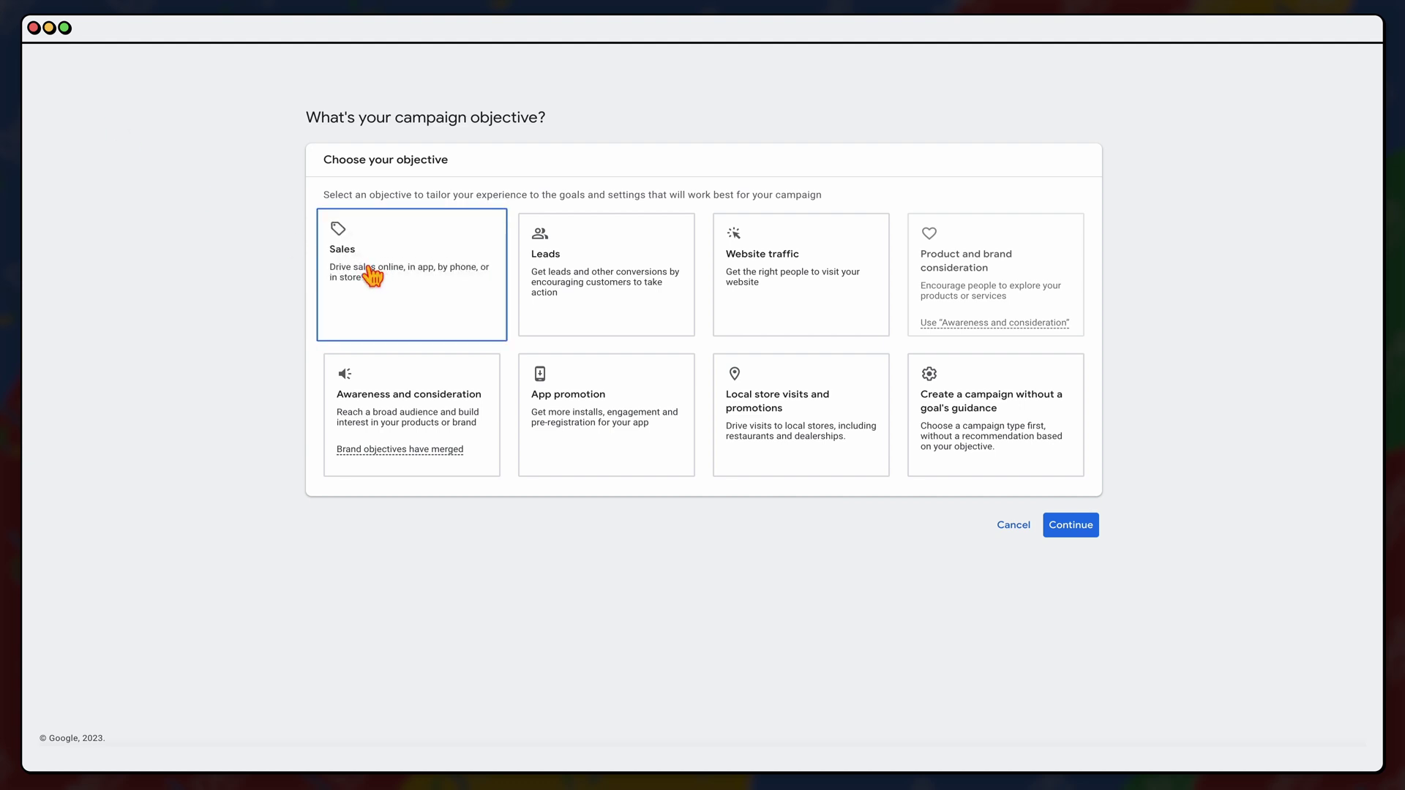
click(597, 291)
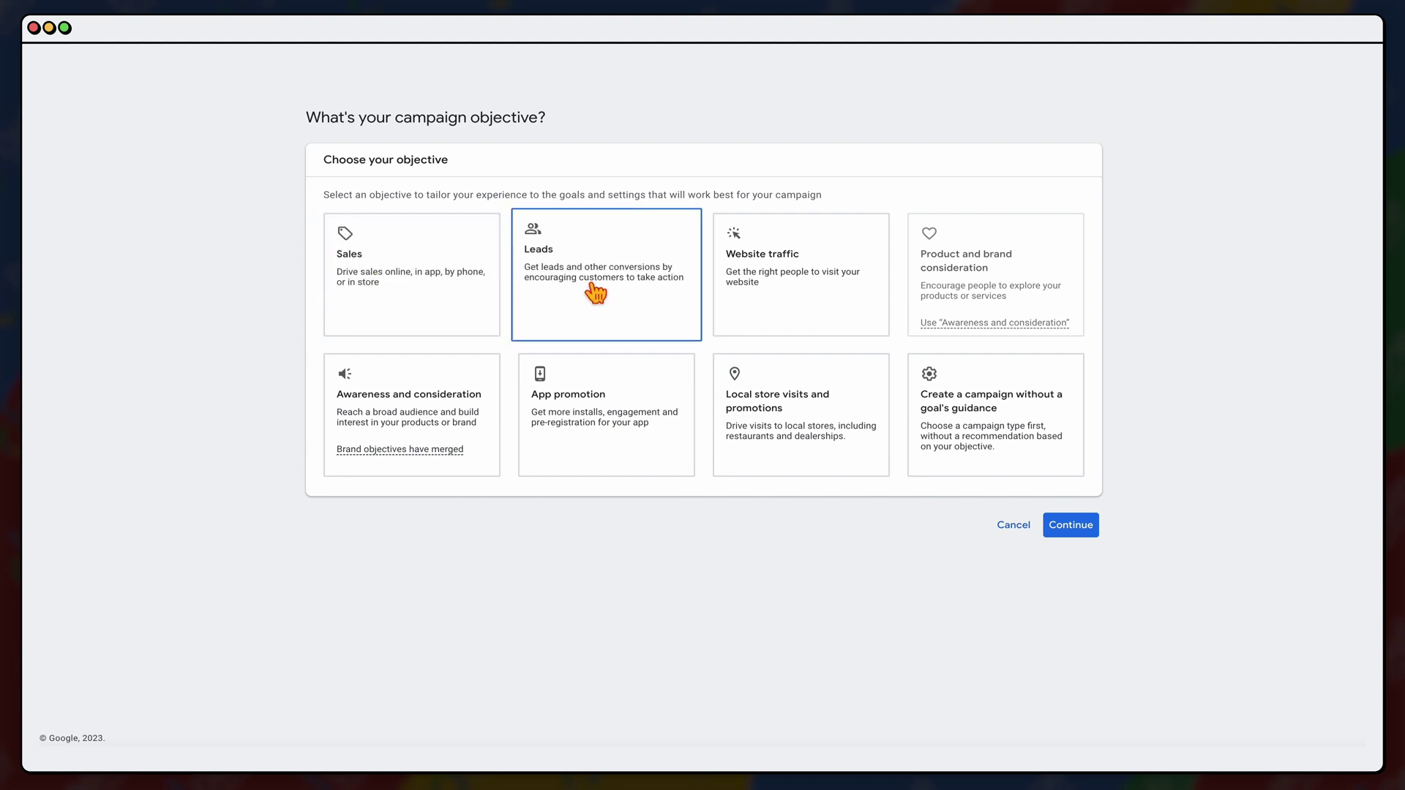
click(461, 300)
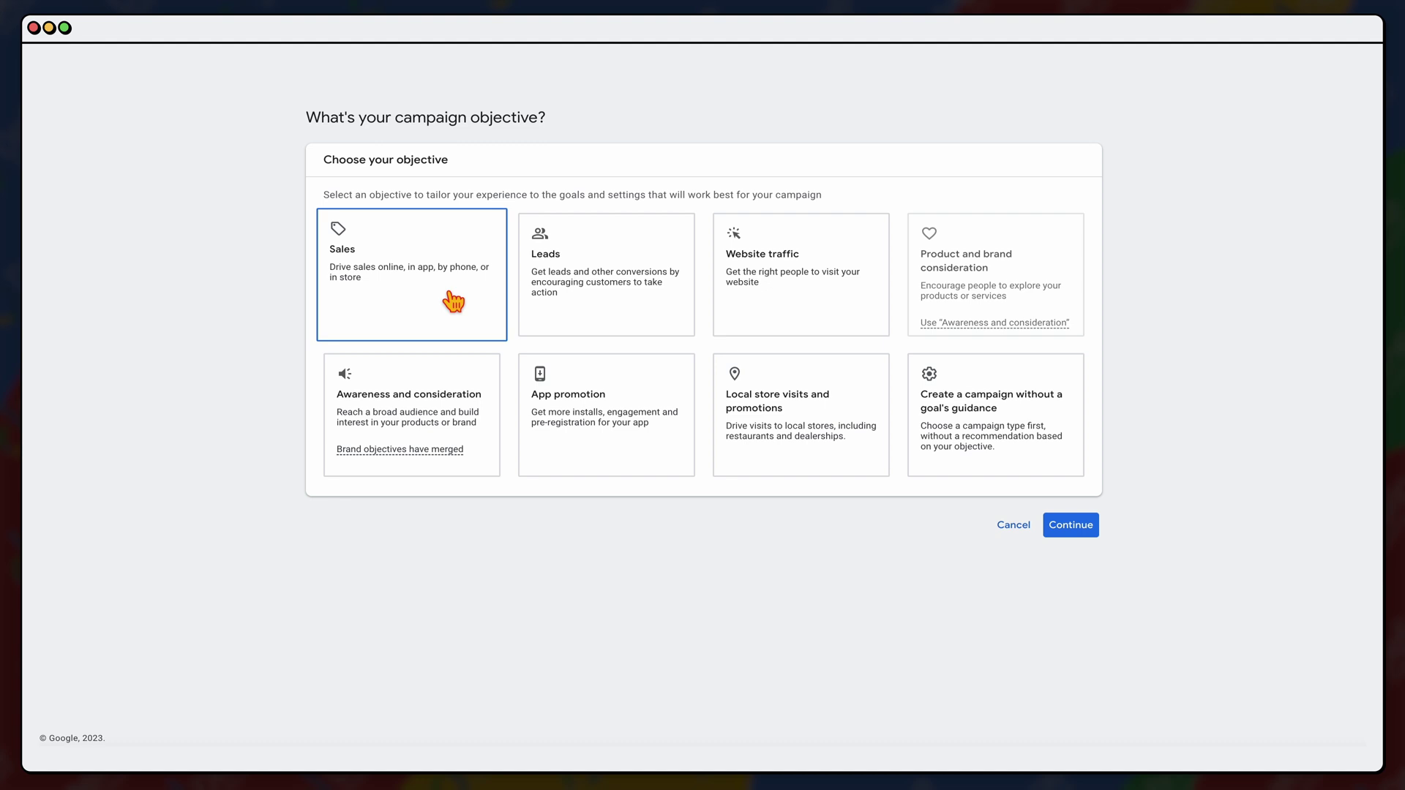
click(549, 300)
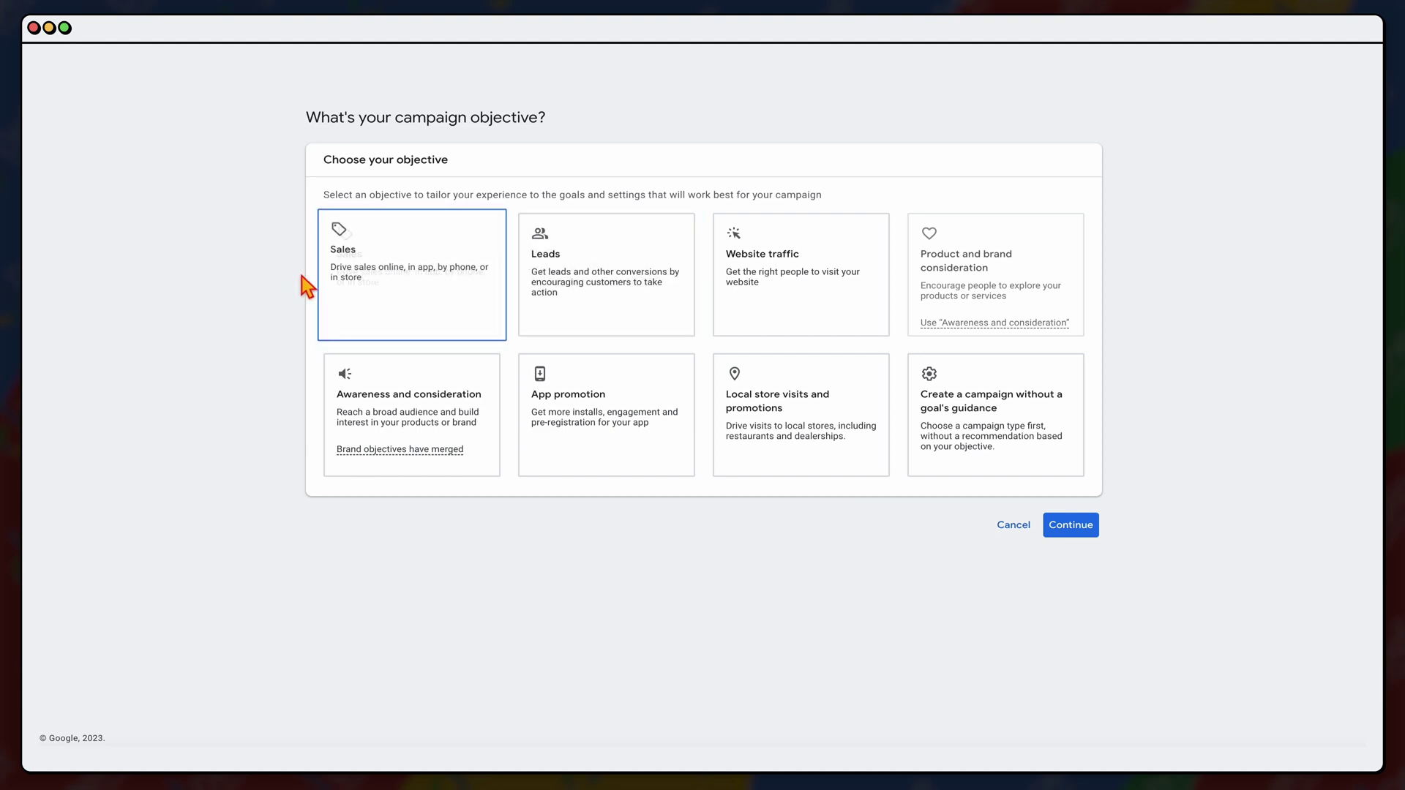
click(441, 290)
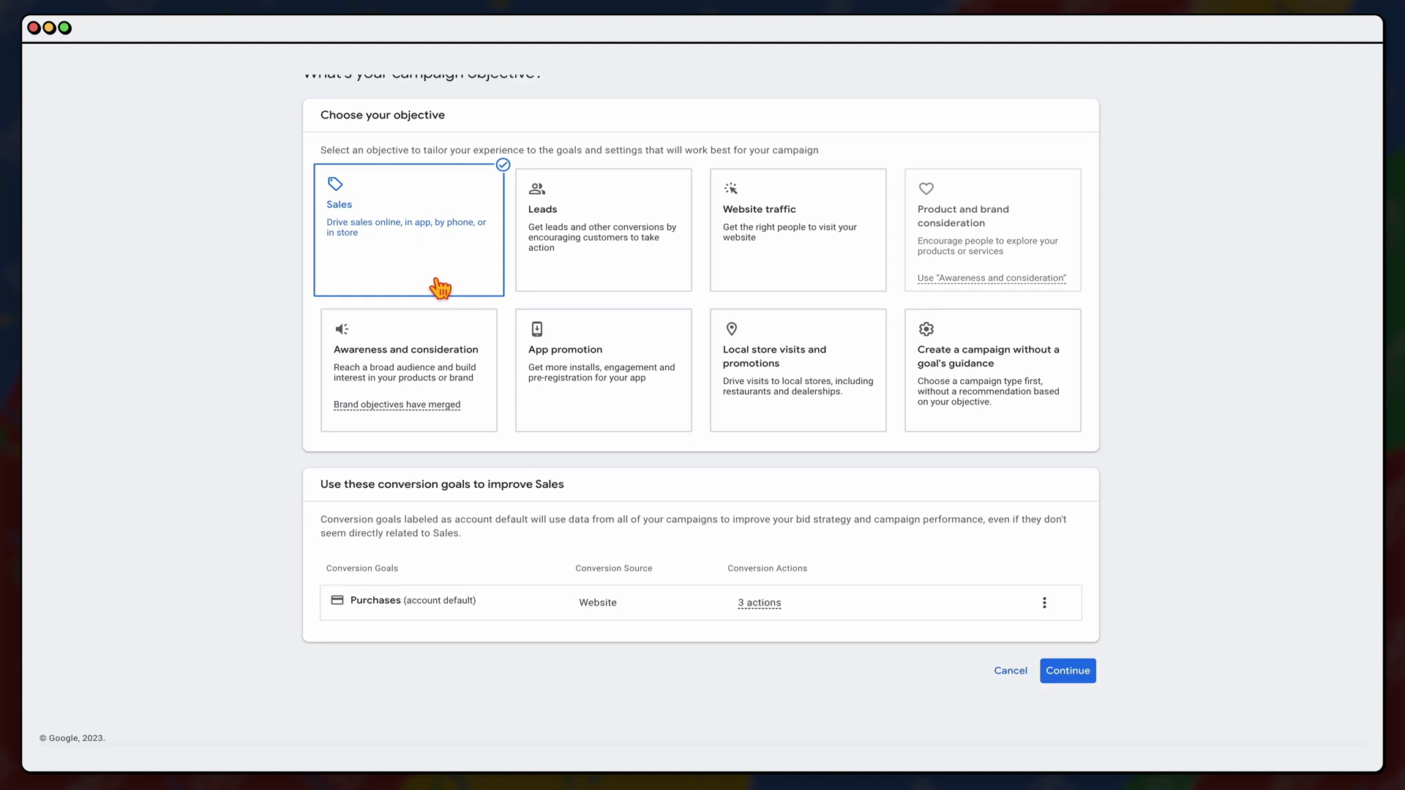
mouse_move(739, 603)
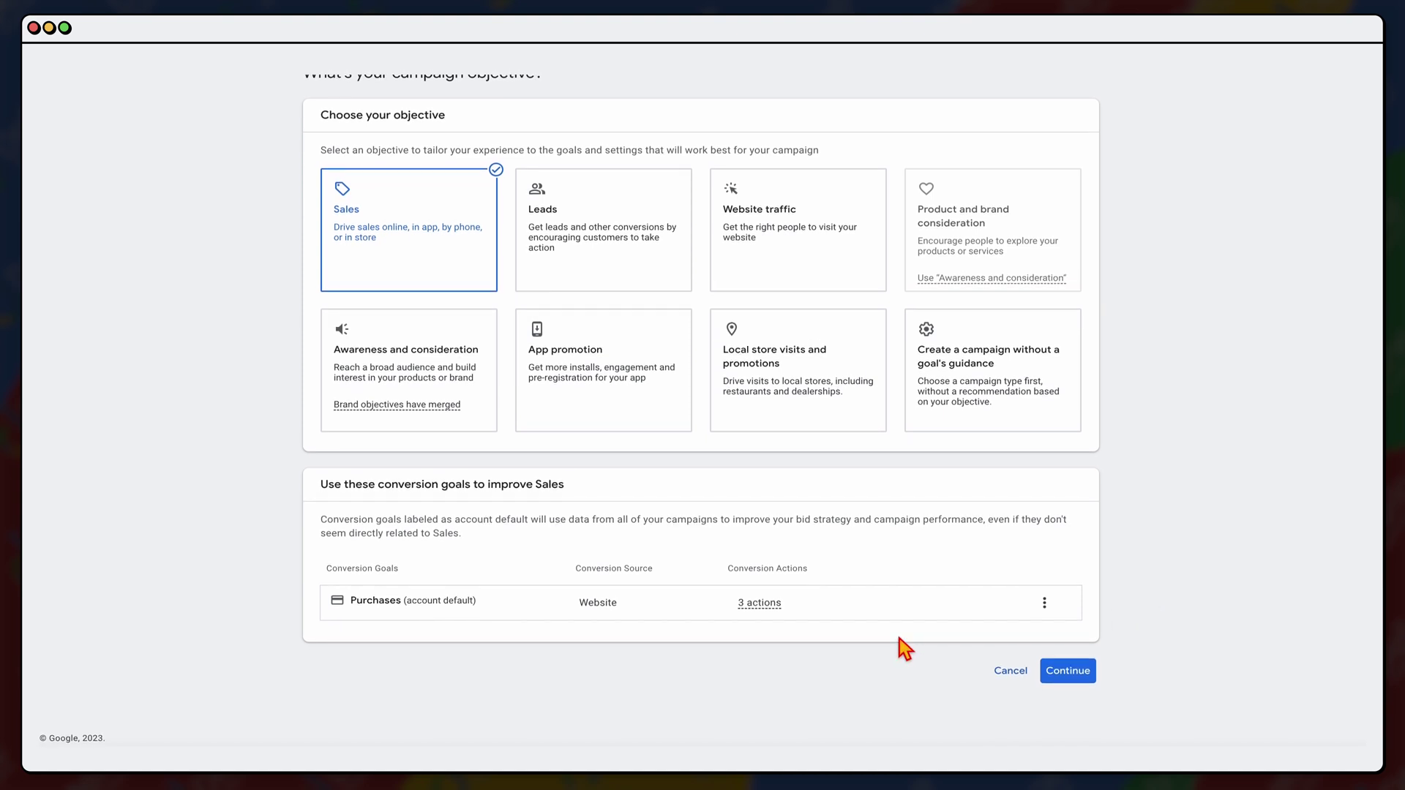
- Check the removal option of the Purchases conversion goal and continue with that goal
click(1053, 610)
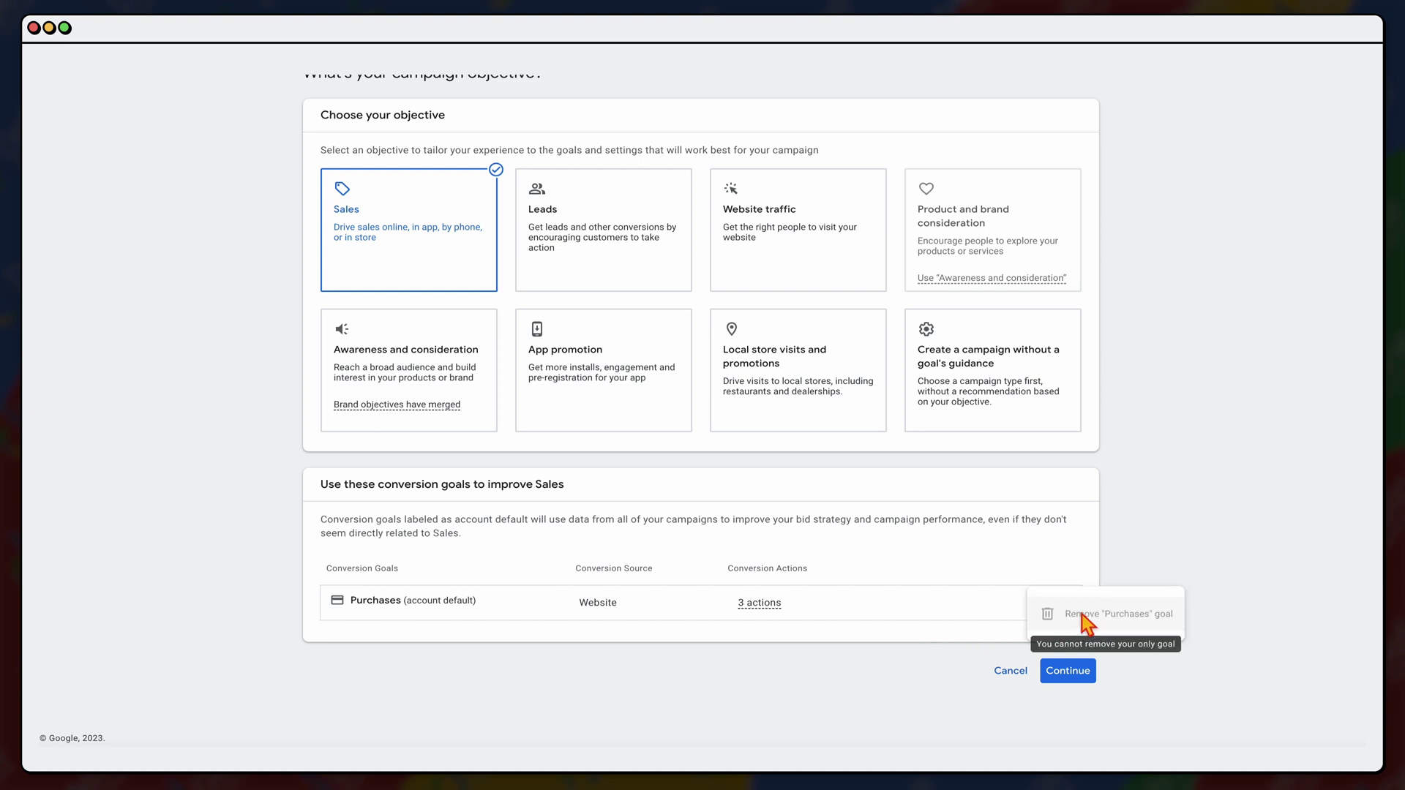
click(1176, 573)
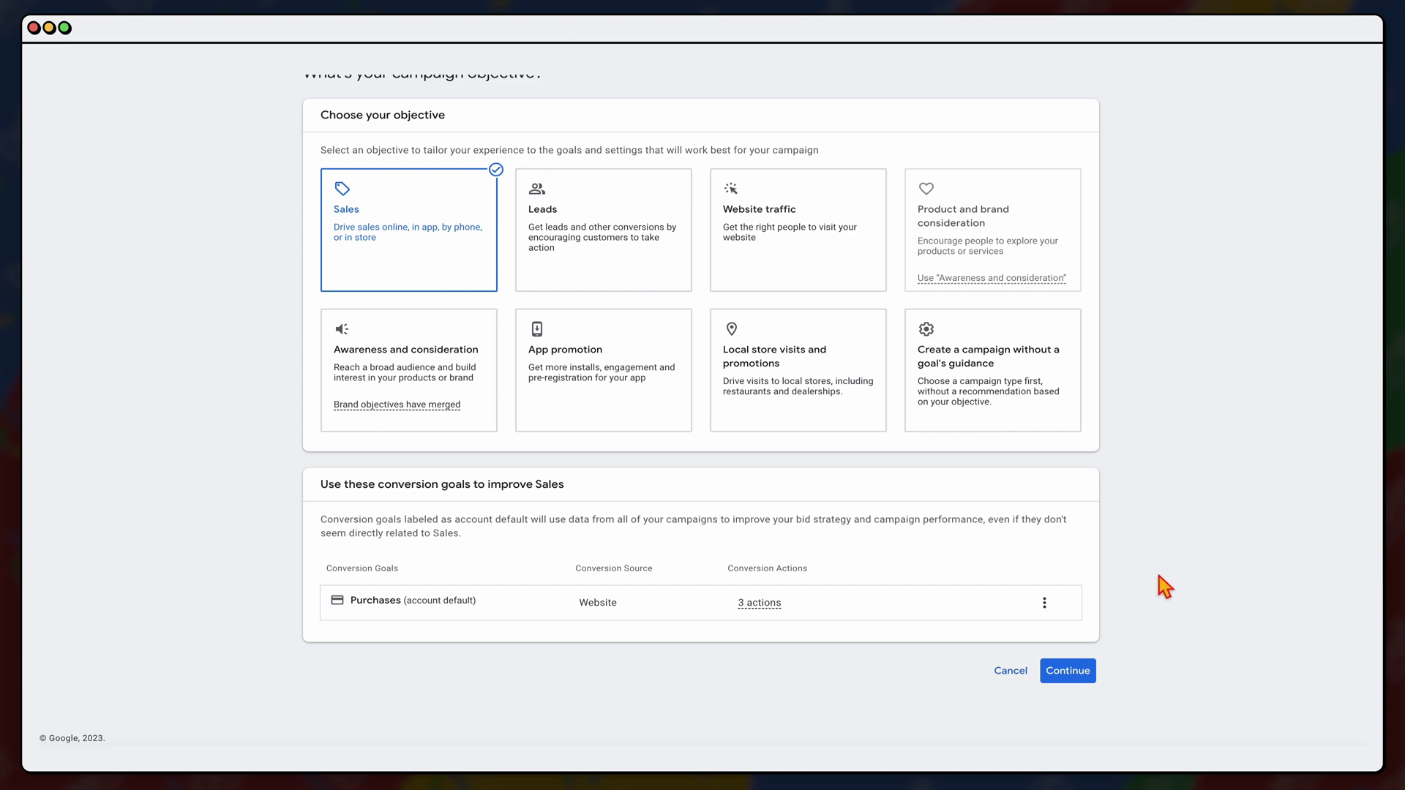
click(1085, 691)
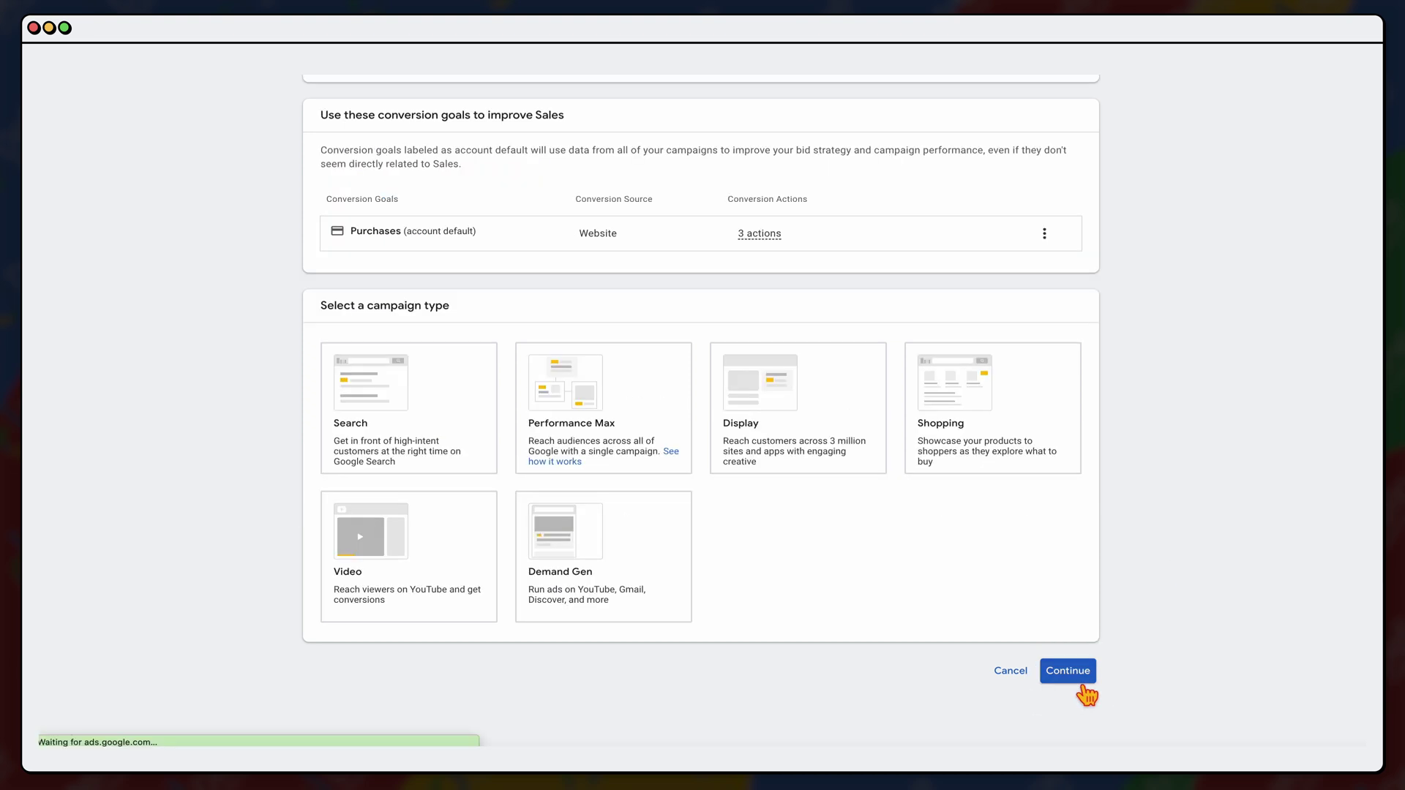
- Choose Performance Max as the campaign type and collapse the section for adding products
click(616, 409)
scroll(595, 406, down, 4)
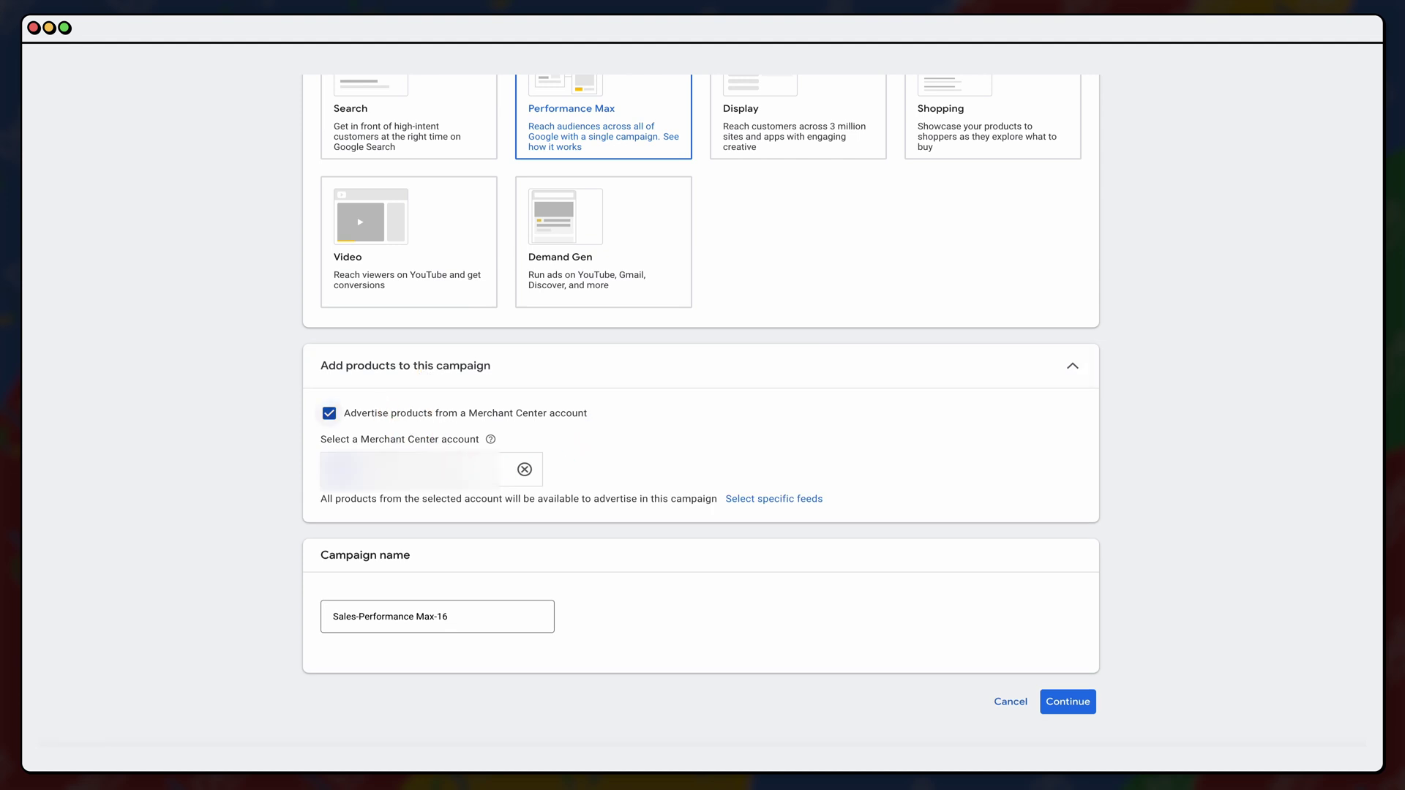
click(999, 370)
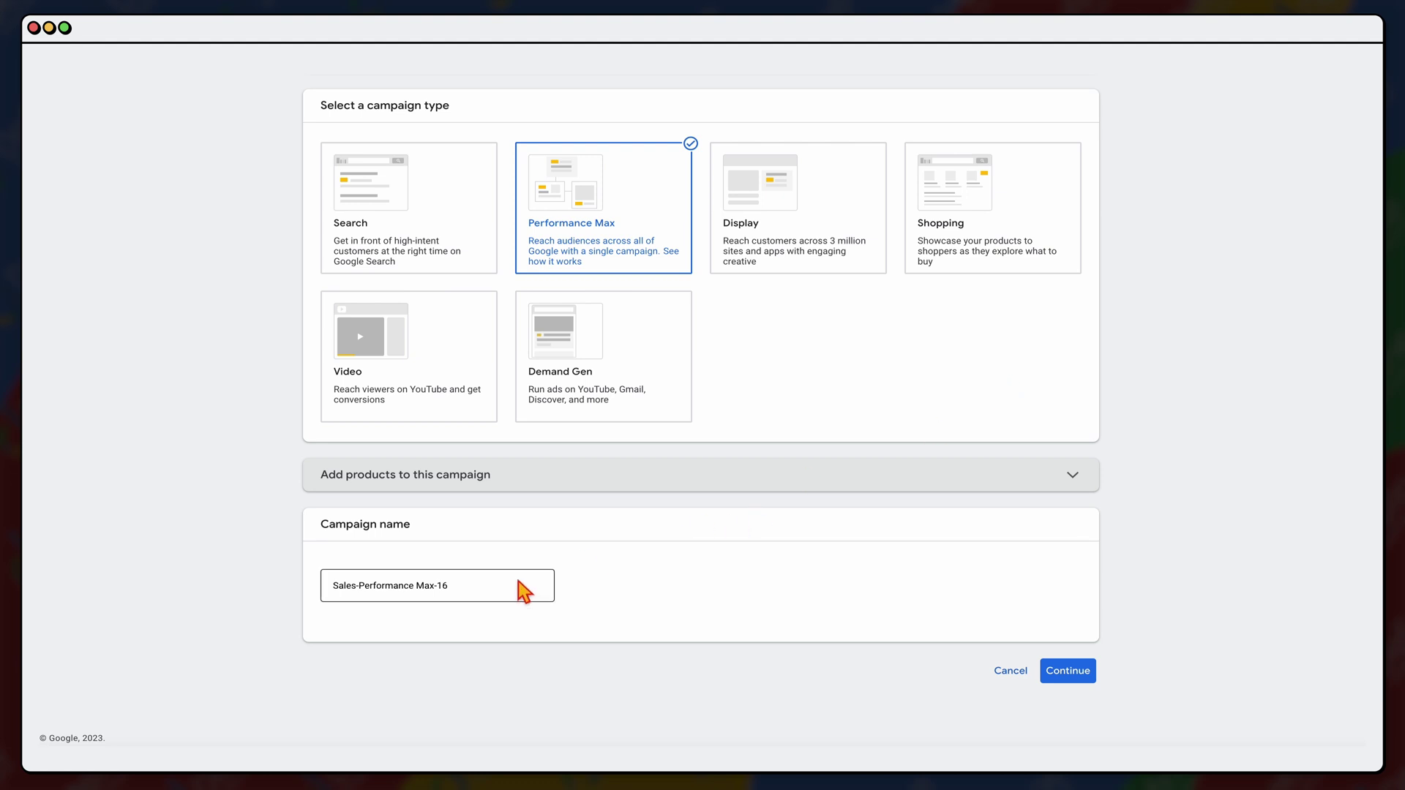
- Name the campaign "Sales [Products] 24" and start it as a new campaign instead of finishing the saved draft
triple_click(489, 583)
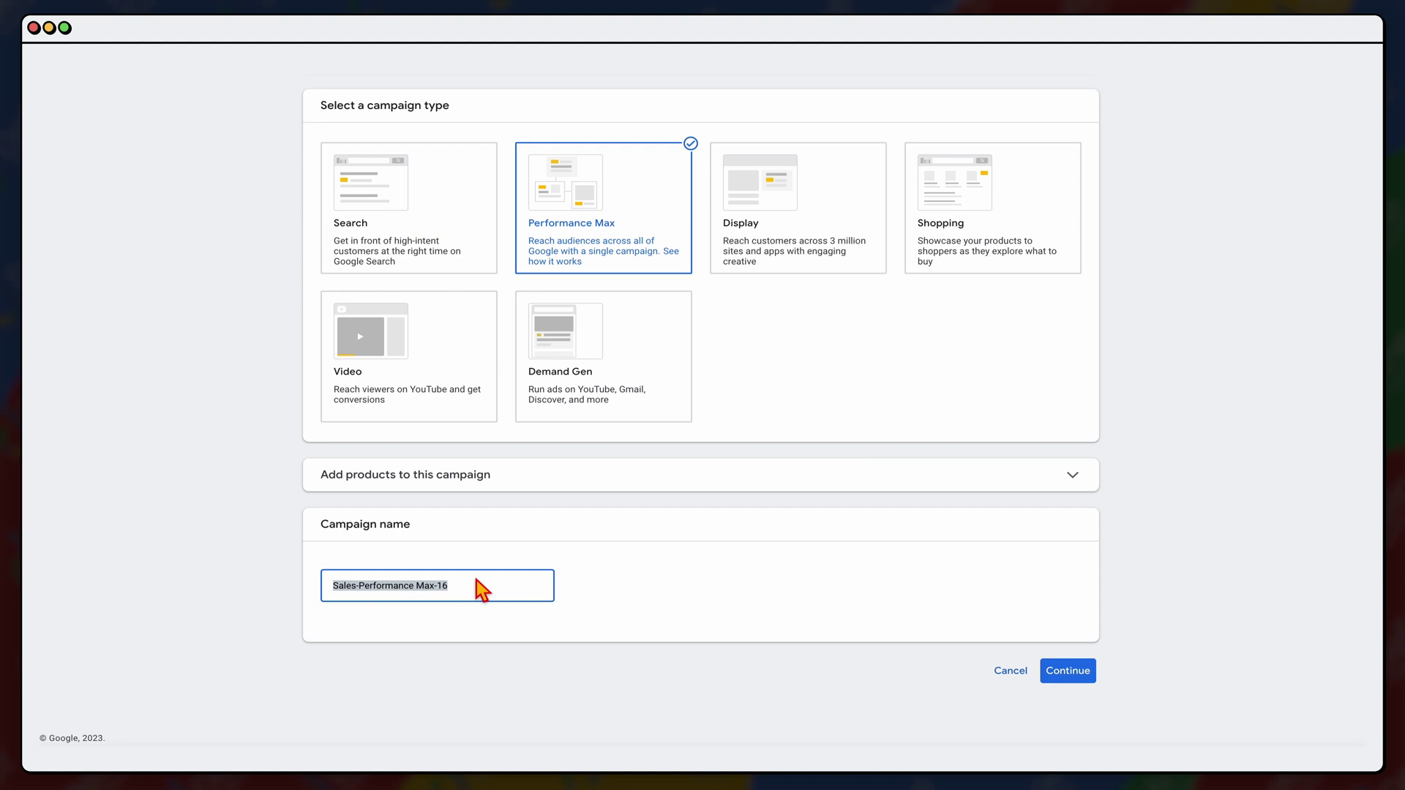
text(Sal)
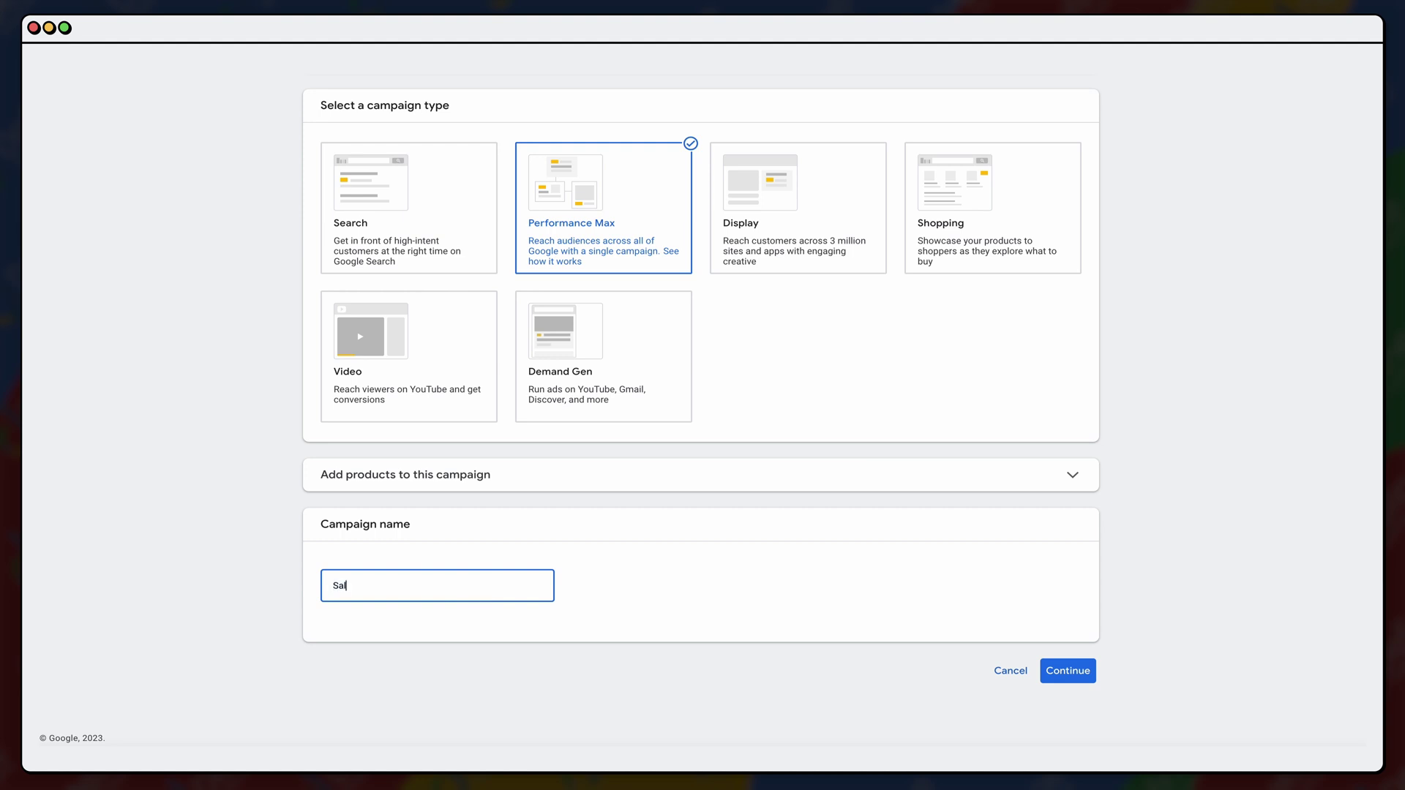
text(es [Products] 24)
click(1085, 672)
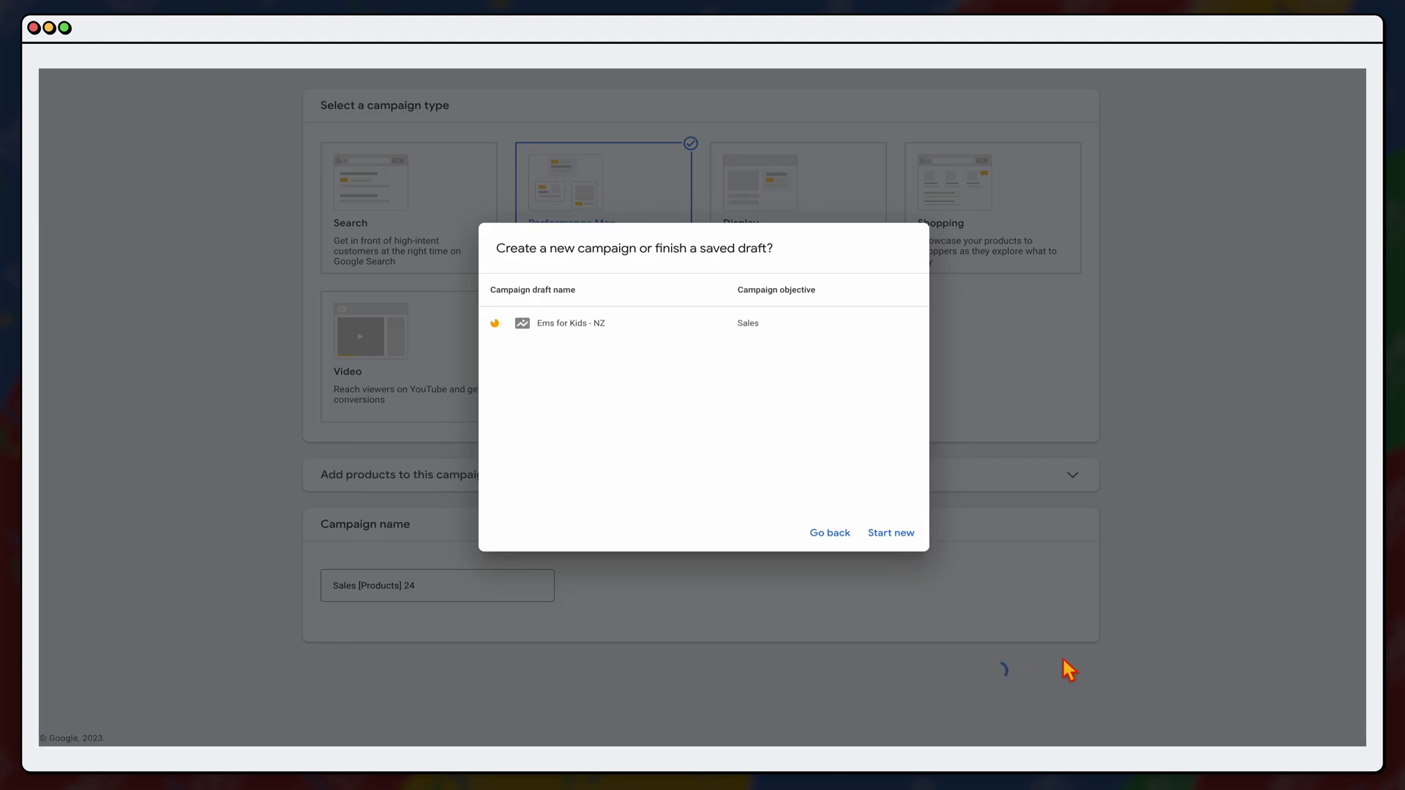
click(904, 543)
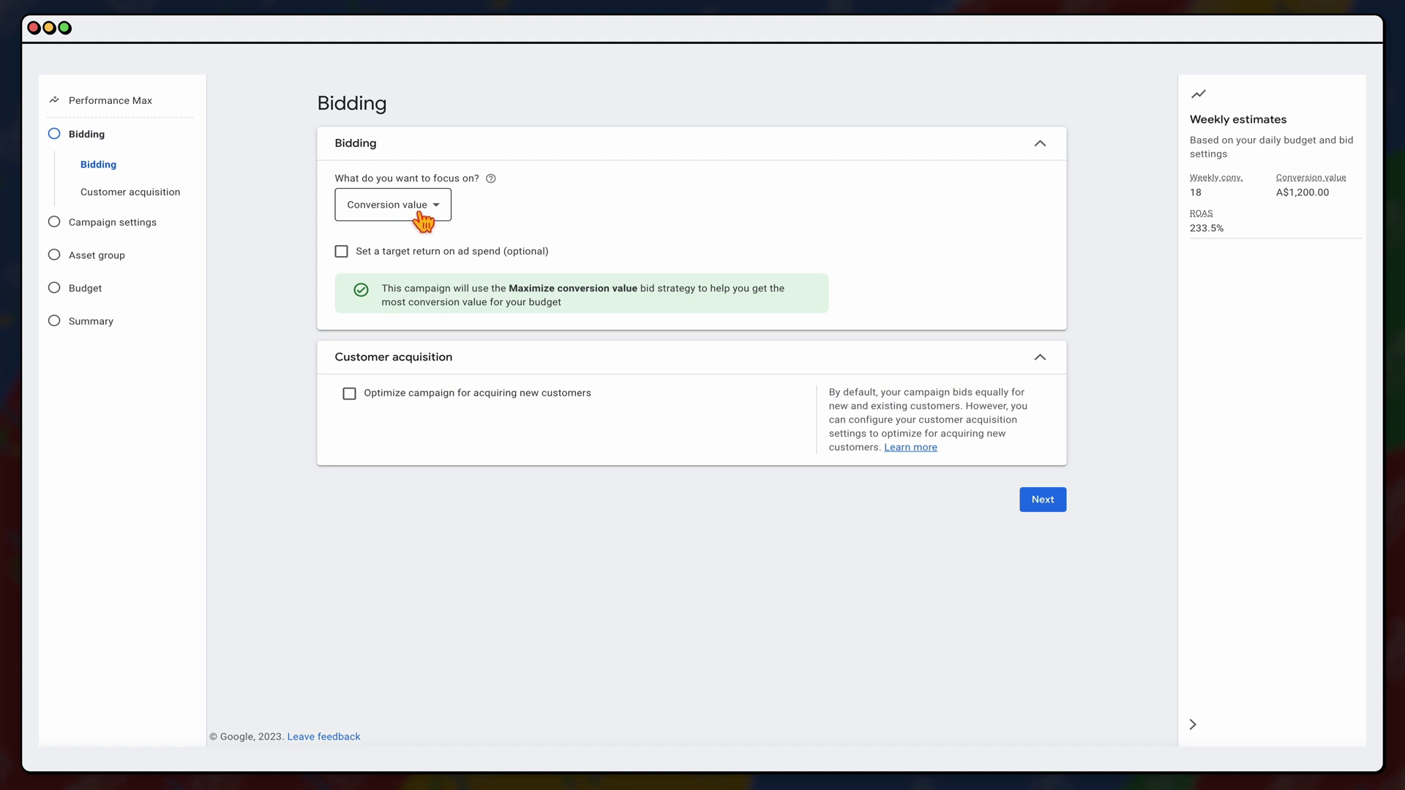
- Turn the optional target return on ad spend on and back off in the bidding settings
click(403, 251)
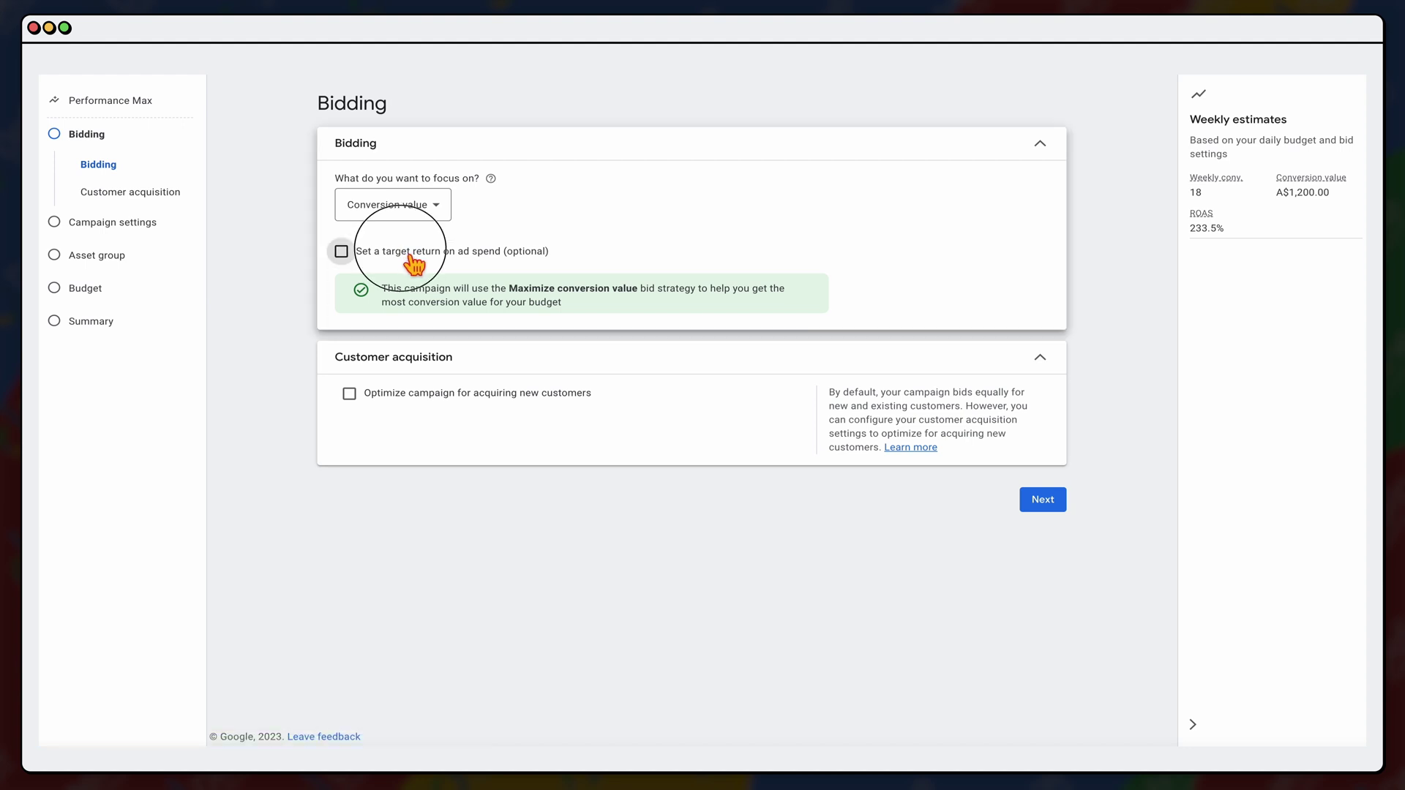
click(350, 262)
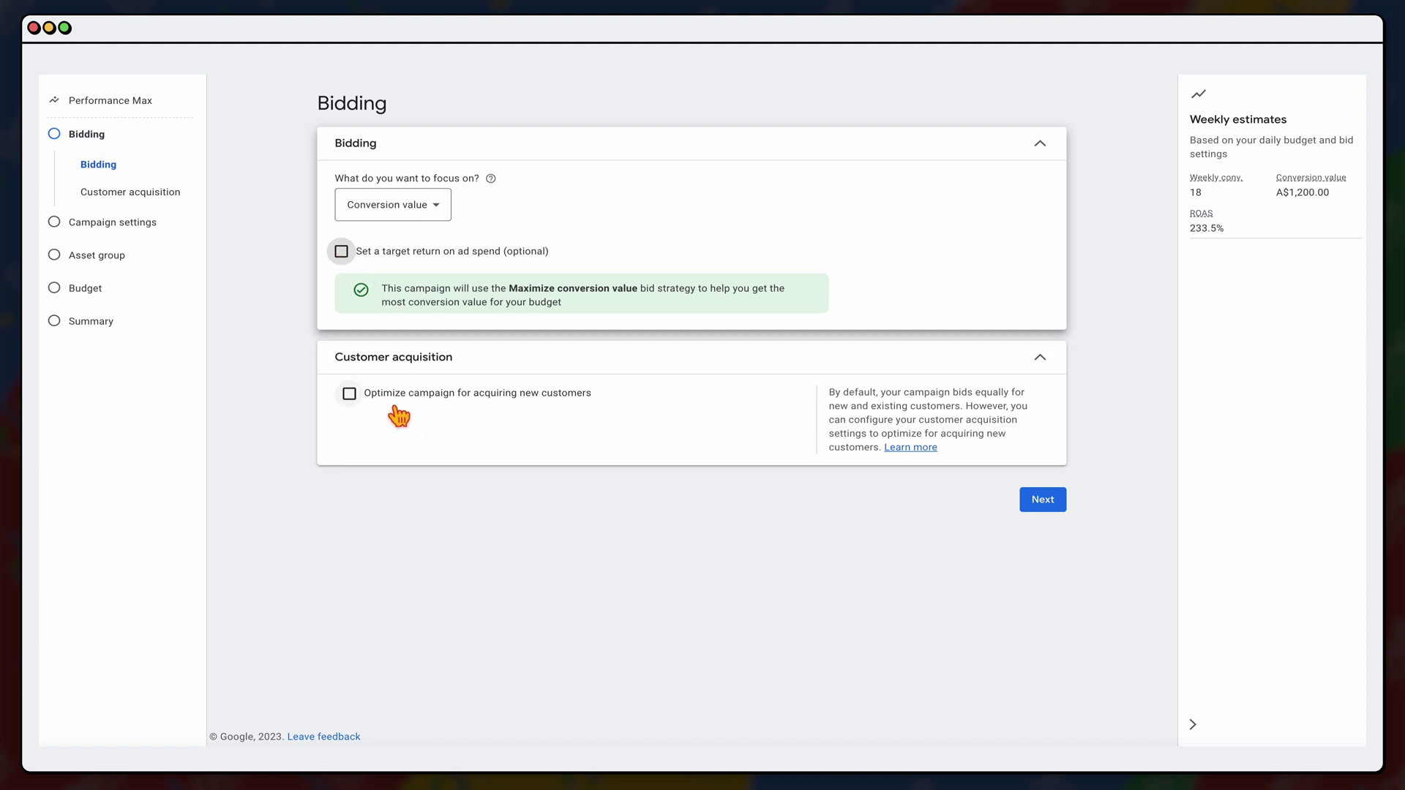
- Try optimizing the campaign for new customers with only bidding for new customers, and turn that optimization back off
click(558, 402)
scroll(585, 468, down, 1)
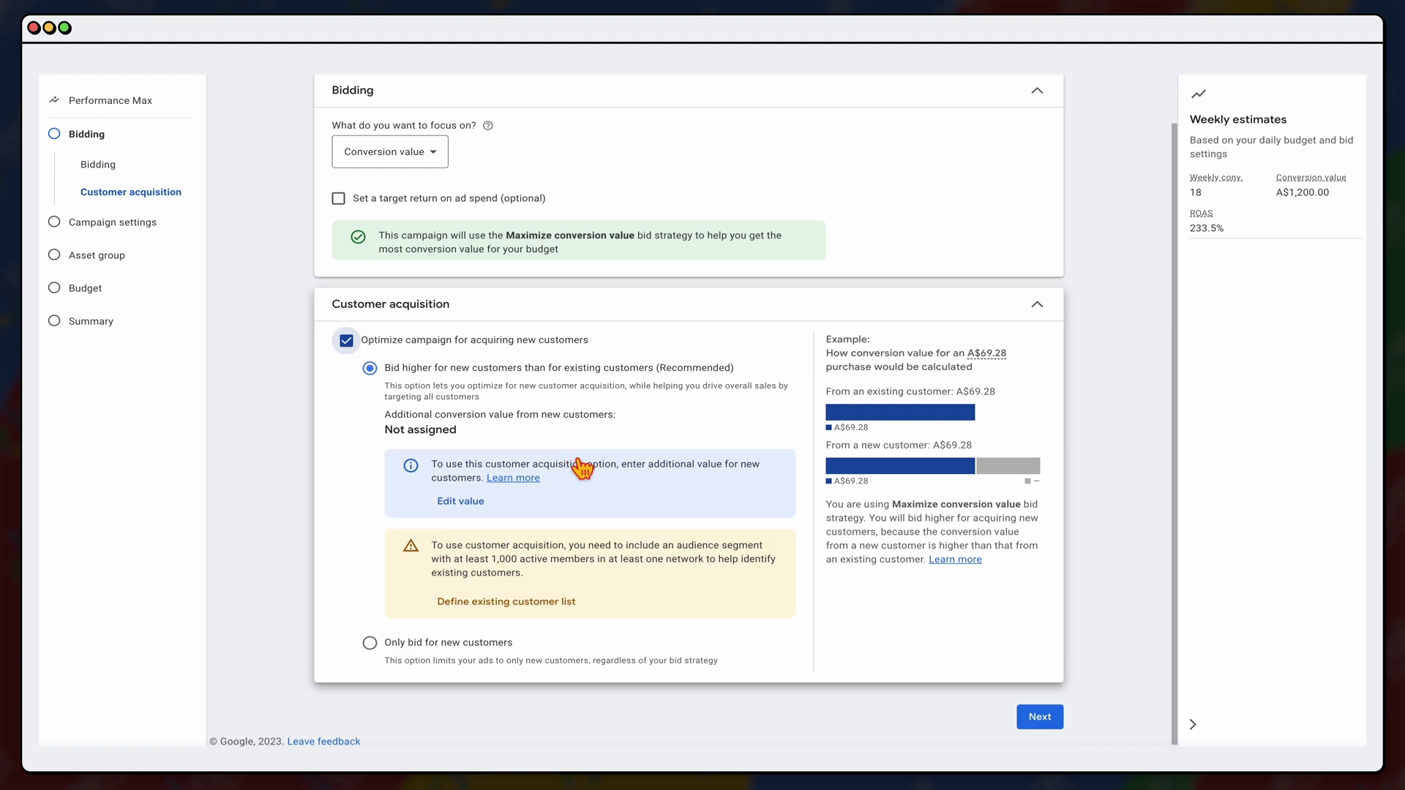
click(446, 648)
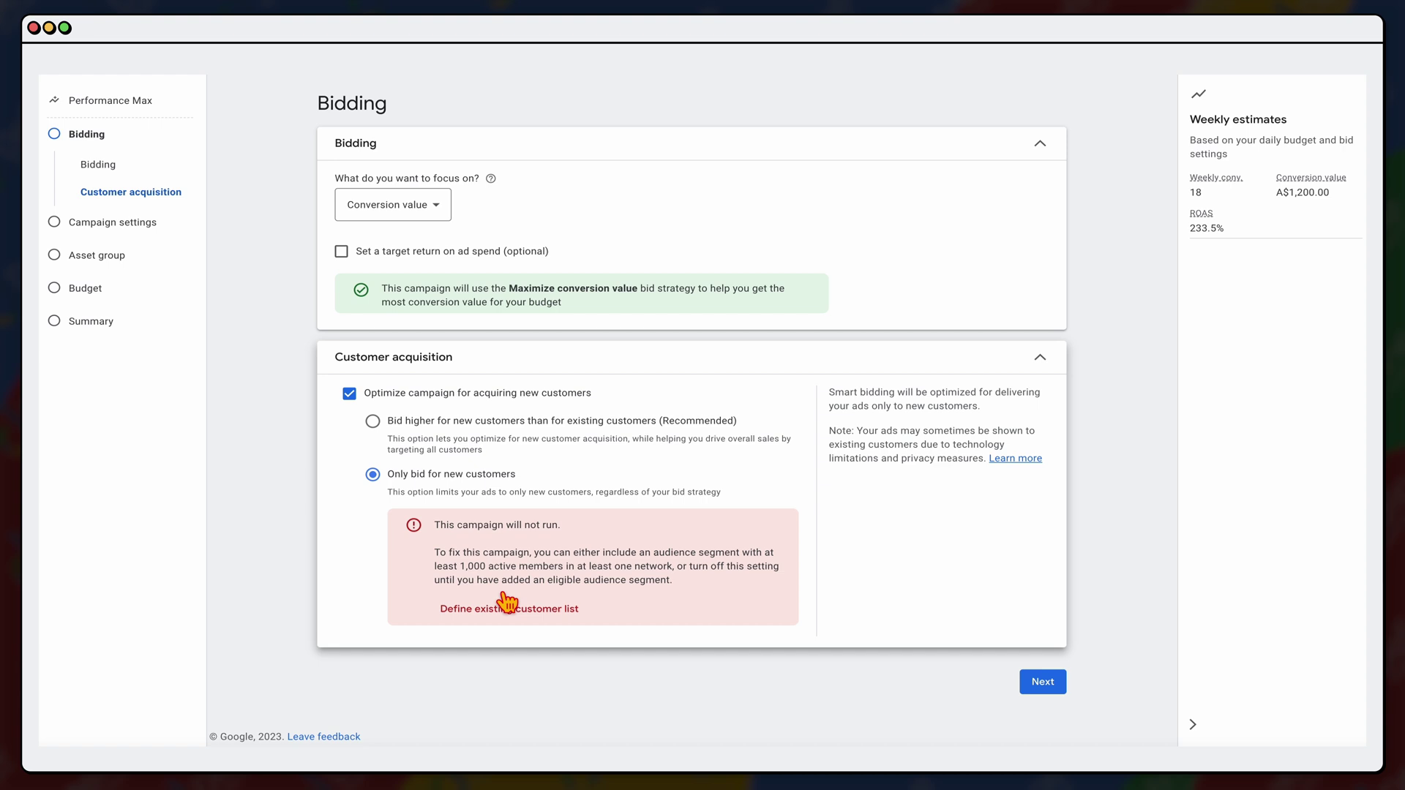
click(350, 395)
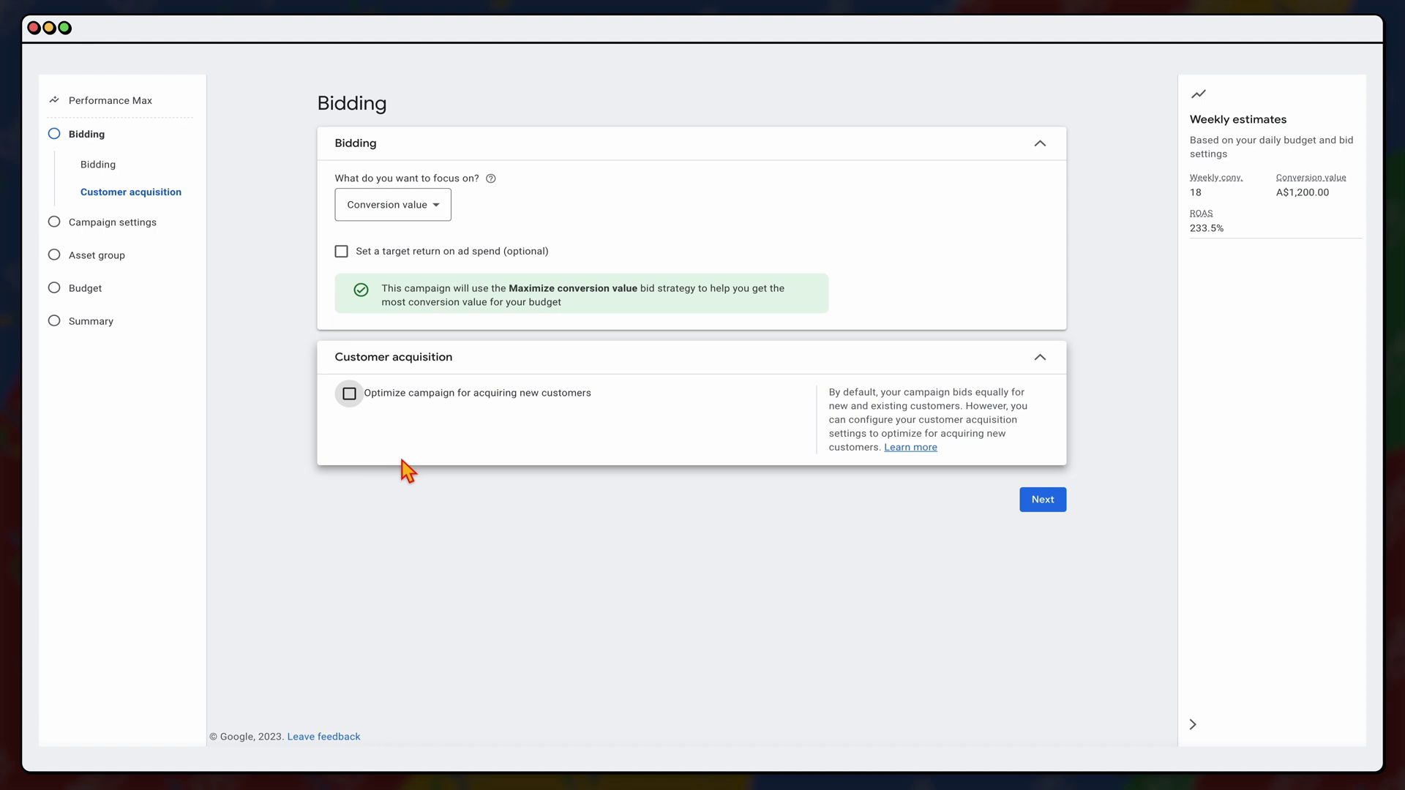
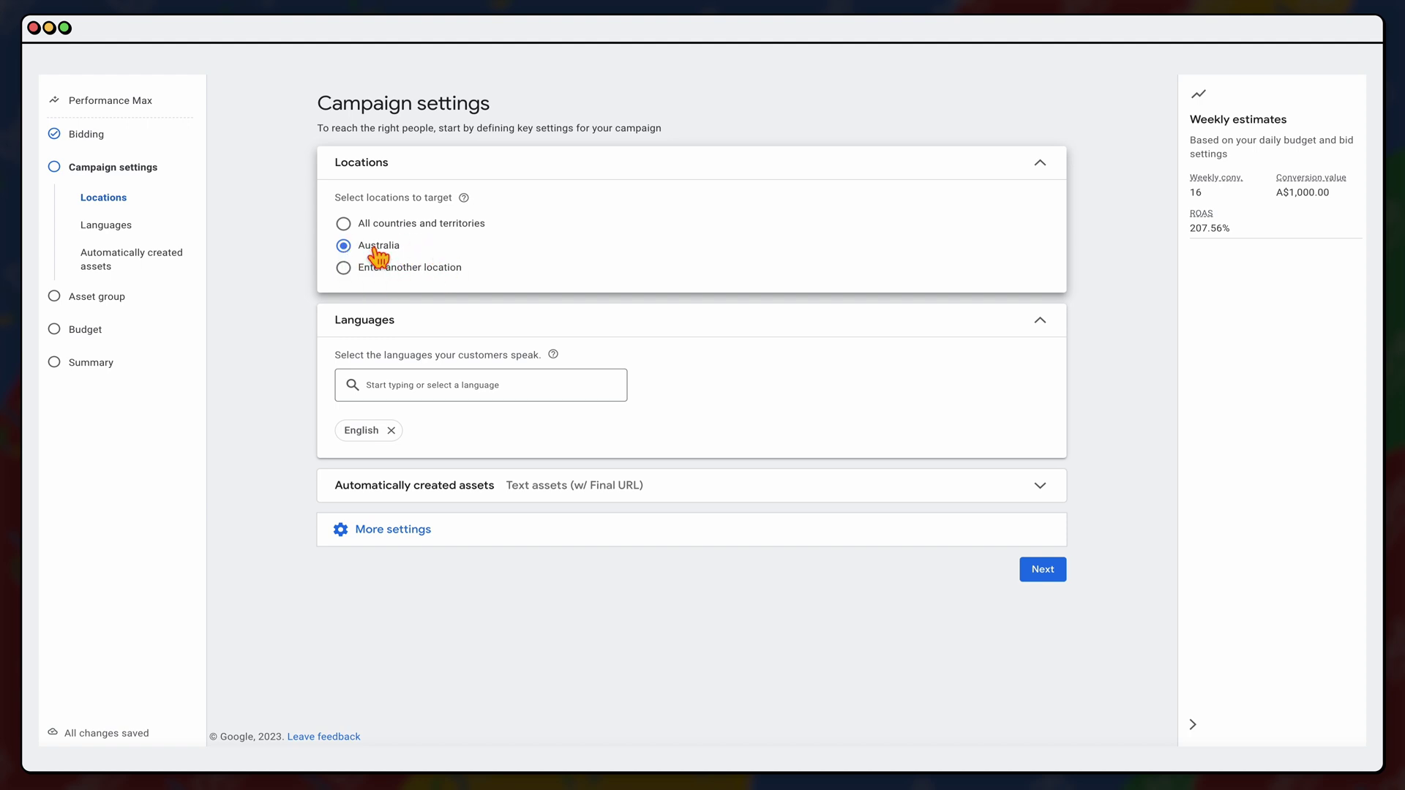
- Expand the automatically created assets settings and open the 2 Bedroom Villa Seminyak page on the villa website
click(789, 488)
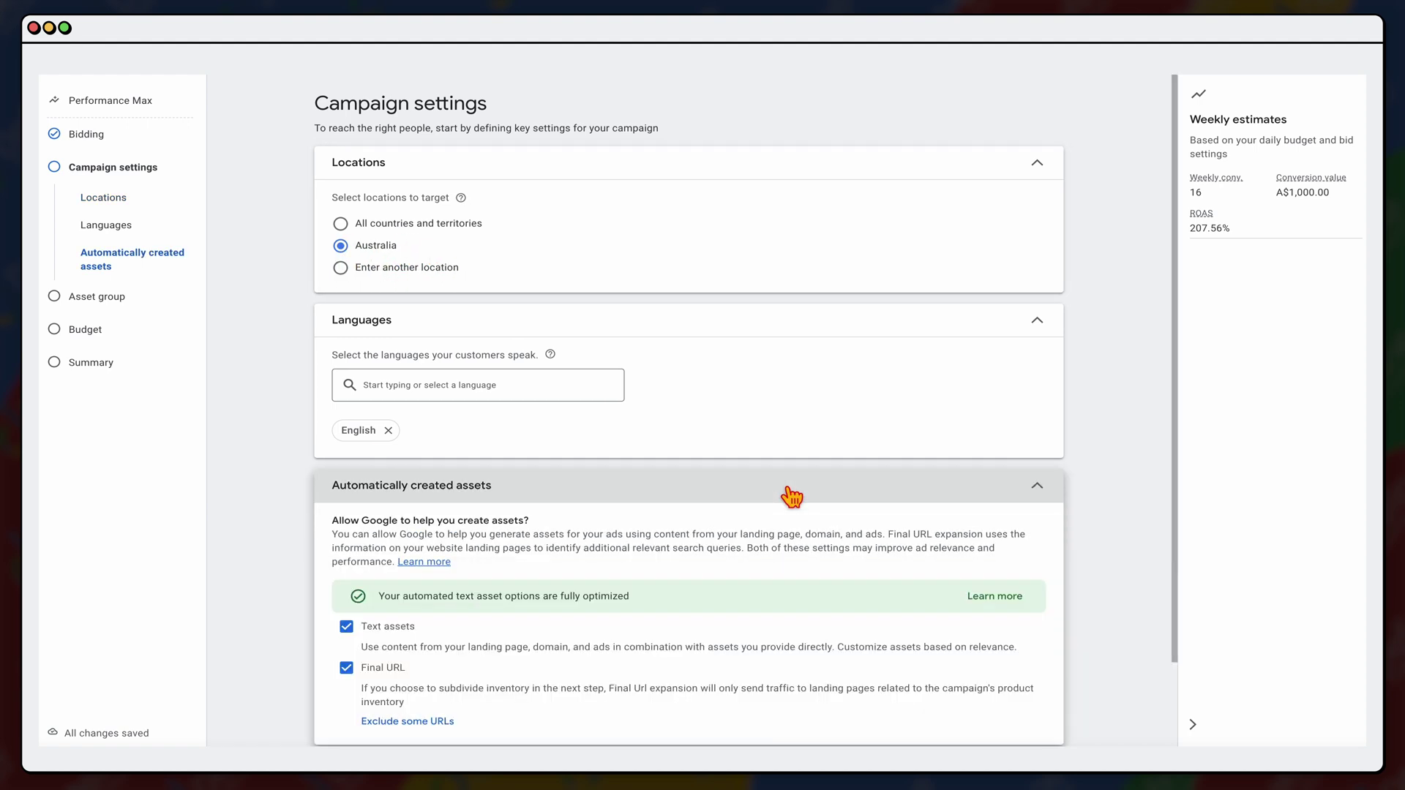
scroll(792, 498, down, 3)
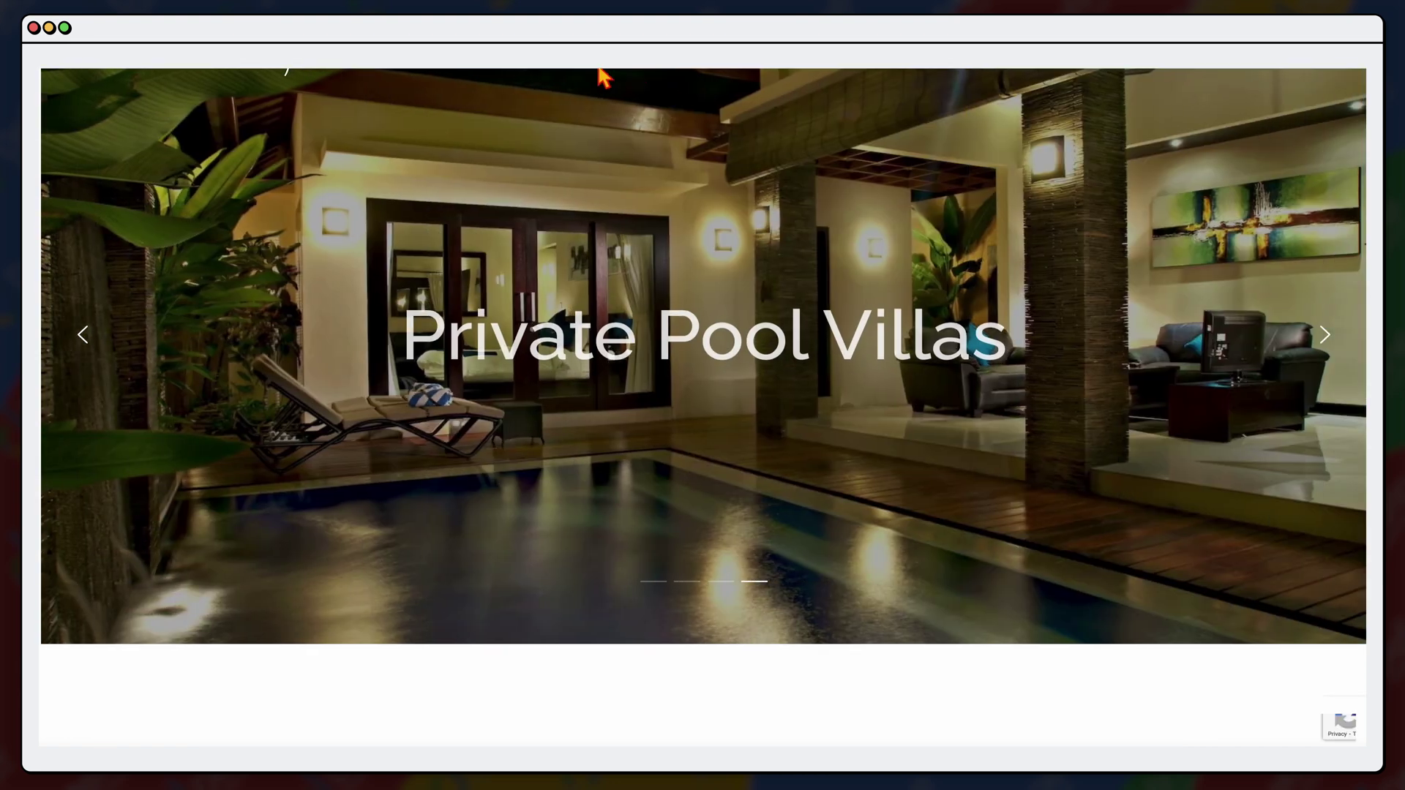
mouse_move(597, 73)
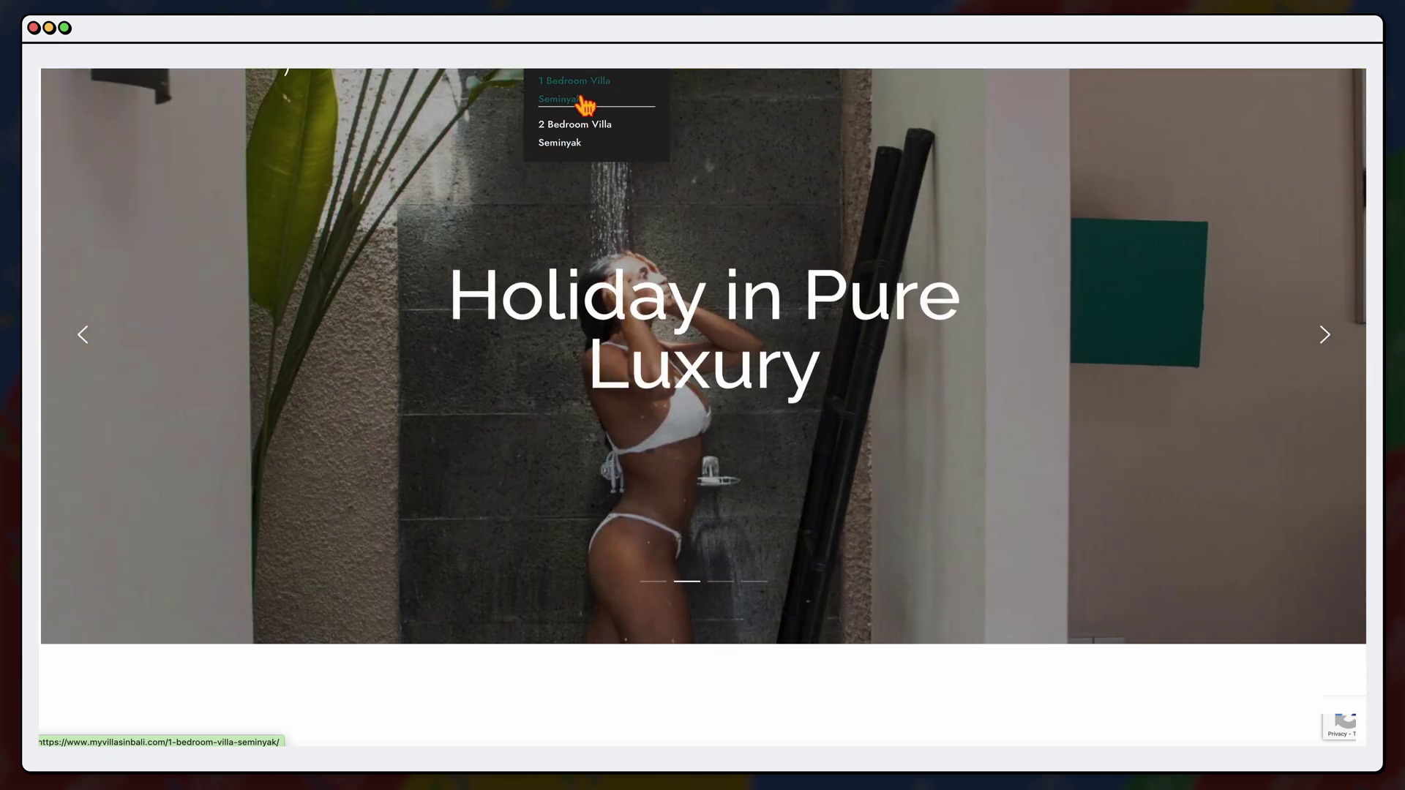
click(576, 135)
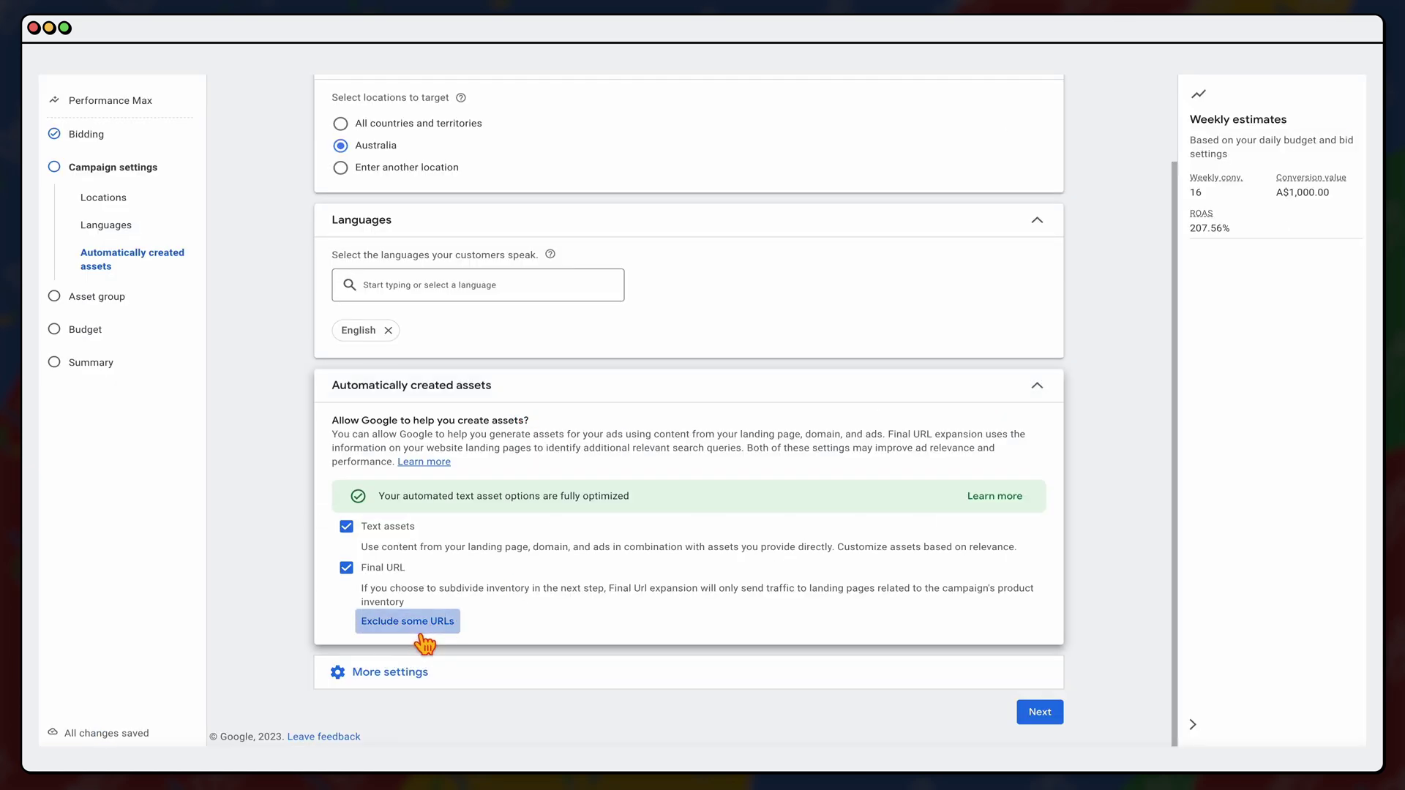
- Try a URL exclusion rule for pages containing "2-bedroom-villa-seminyak" and leave the exclusions without applying it
click(430, 643)
click(742, 156)
click(533, 201)
text(2-bedroom-villa-seminyak/)
key(BackSpace)
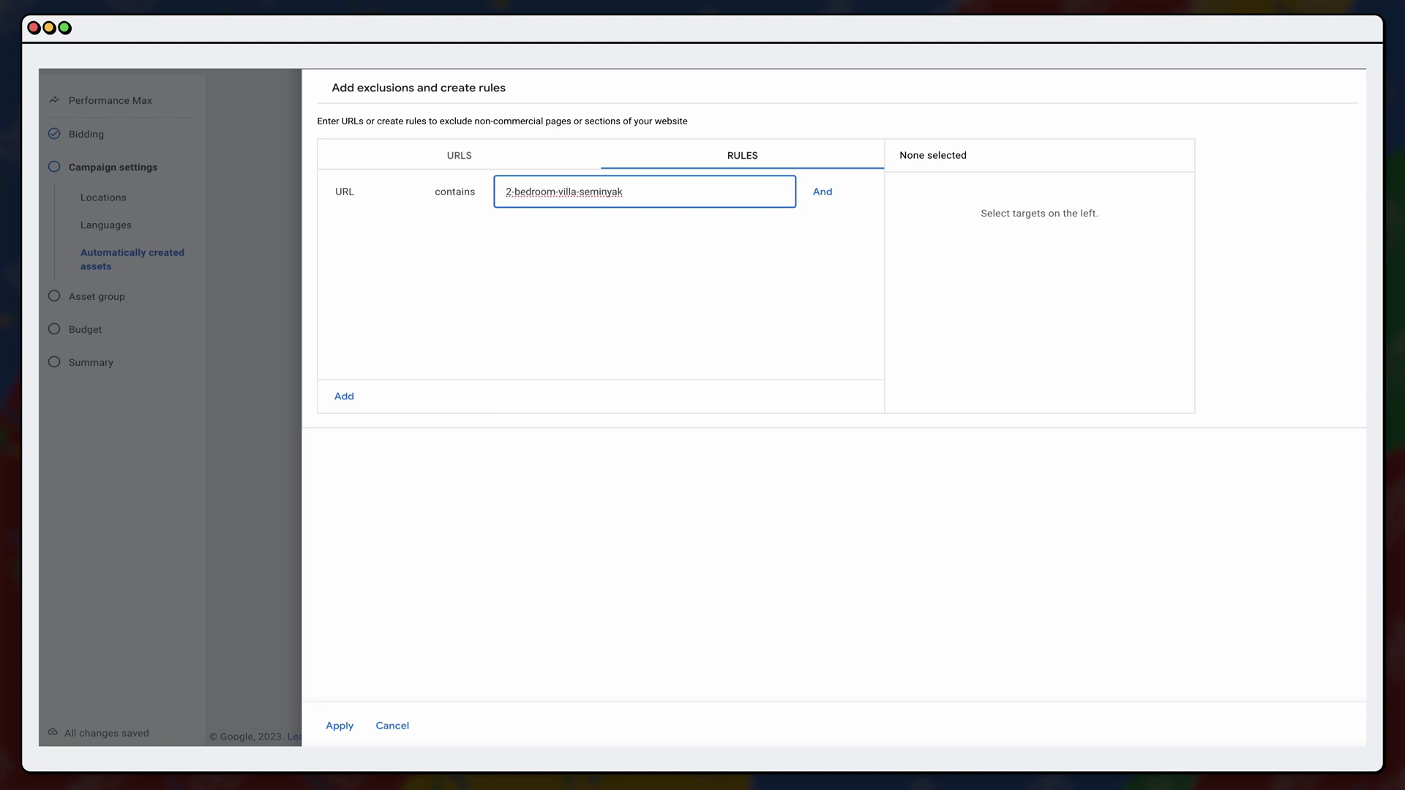
key(Escape)
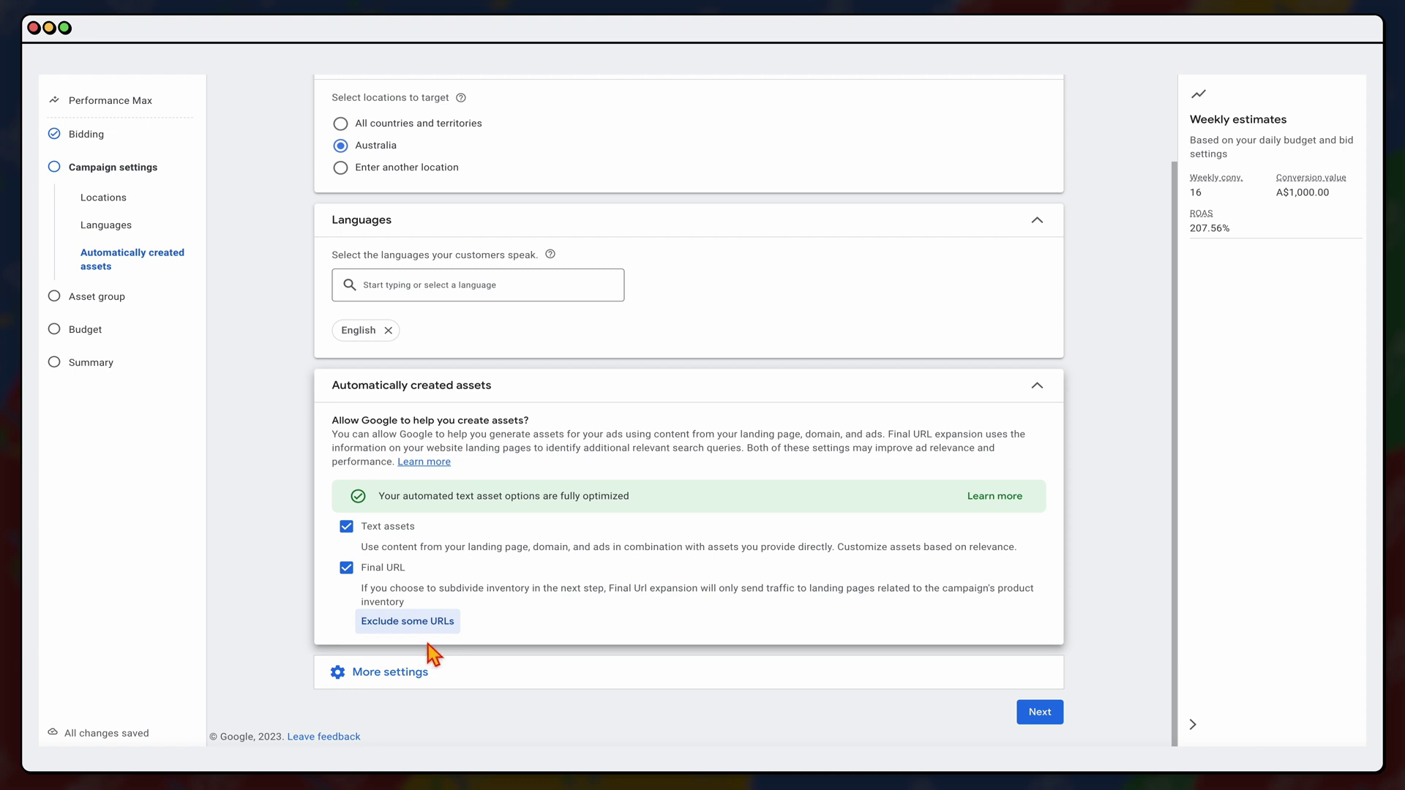
- Continue from the campaign settings to the asset group and name it "Product A"
click(1047, 721)
triple_click(378, 231)
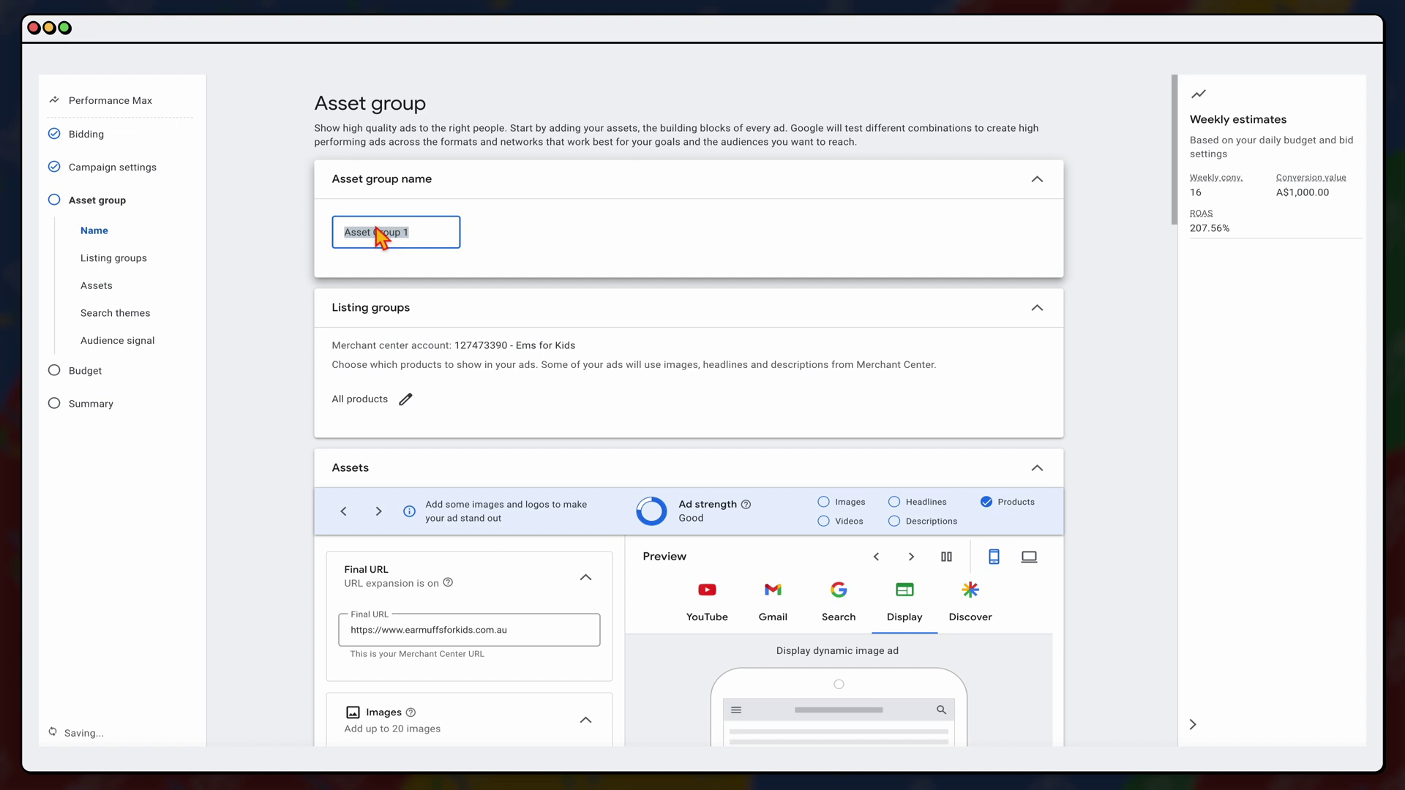
text(Product A)
- Restrict the listing group to a selection of 26 products picked by item ID and save the selection
click(414, 409)
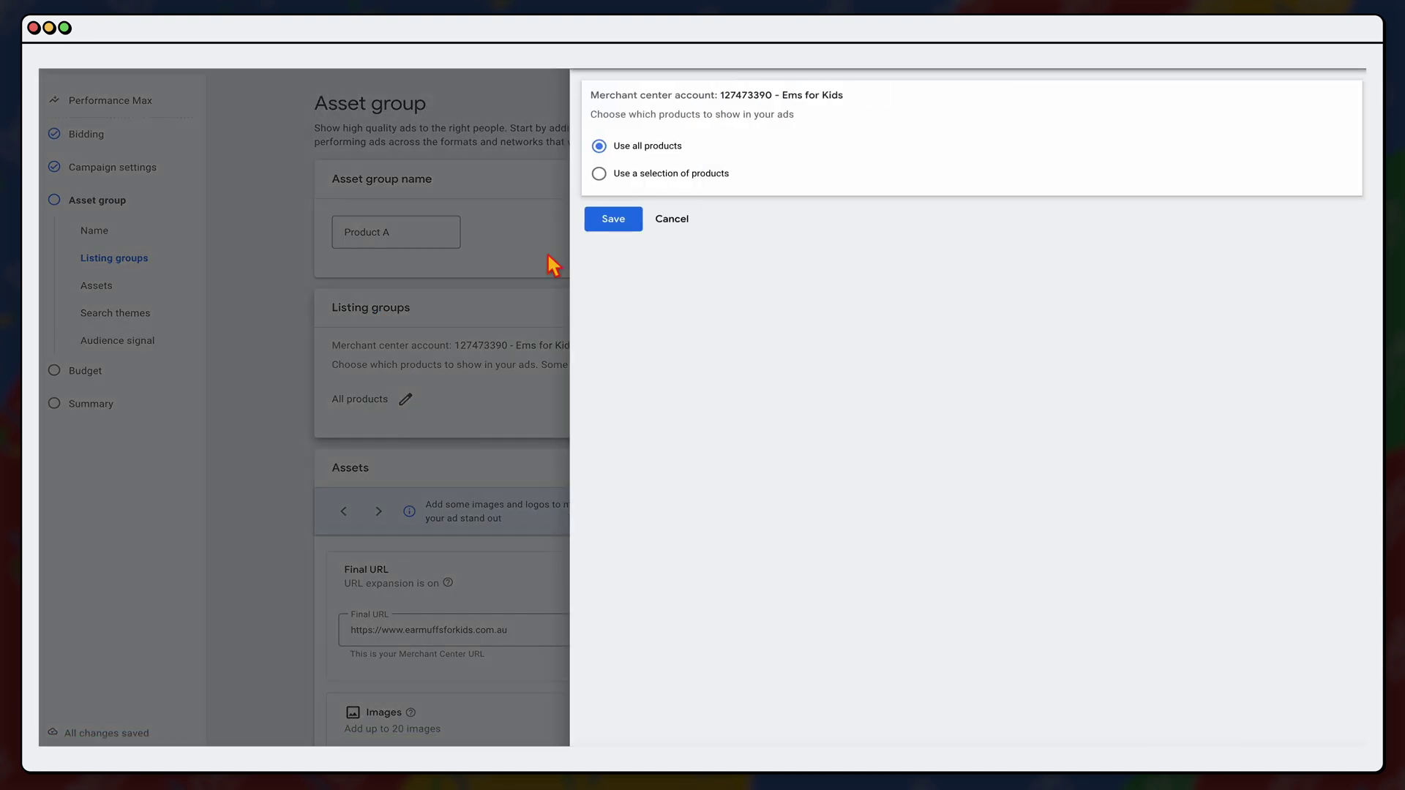
click(689, 183)
click(758, 222)
click(769, 359)
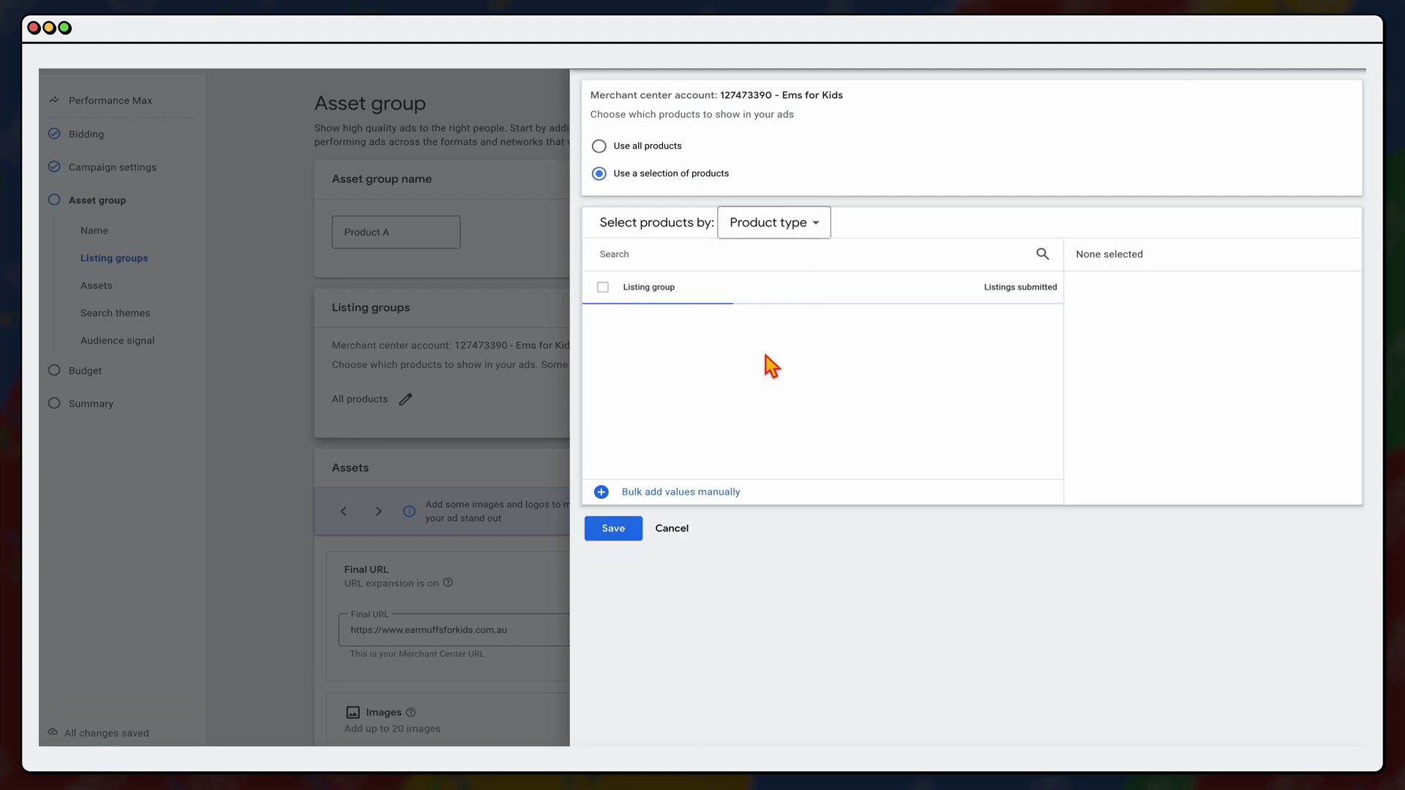
click(780, 222)
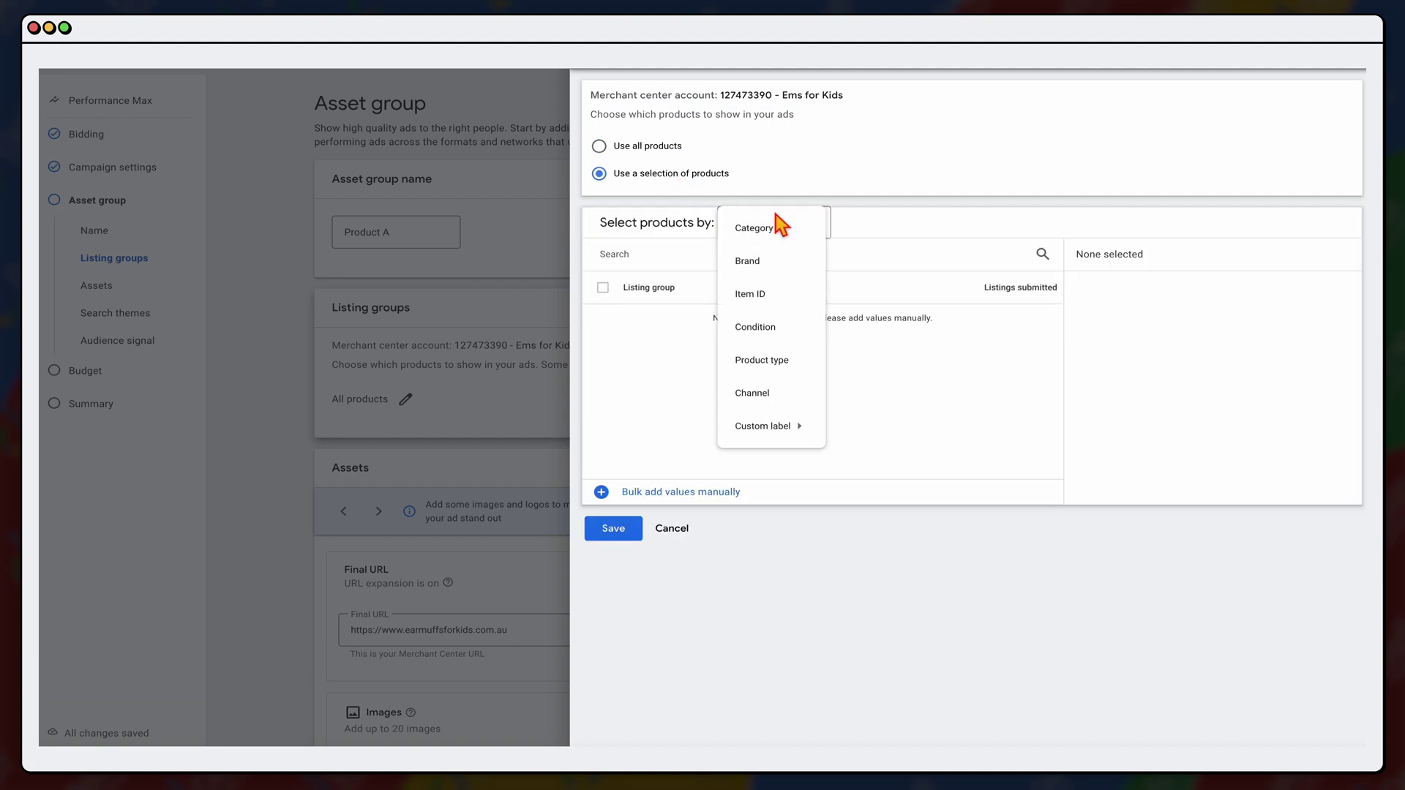
click(775, 298)
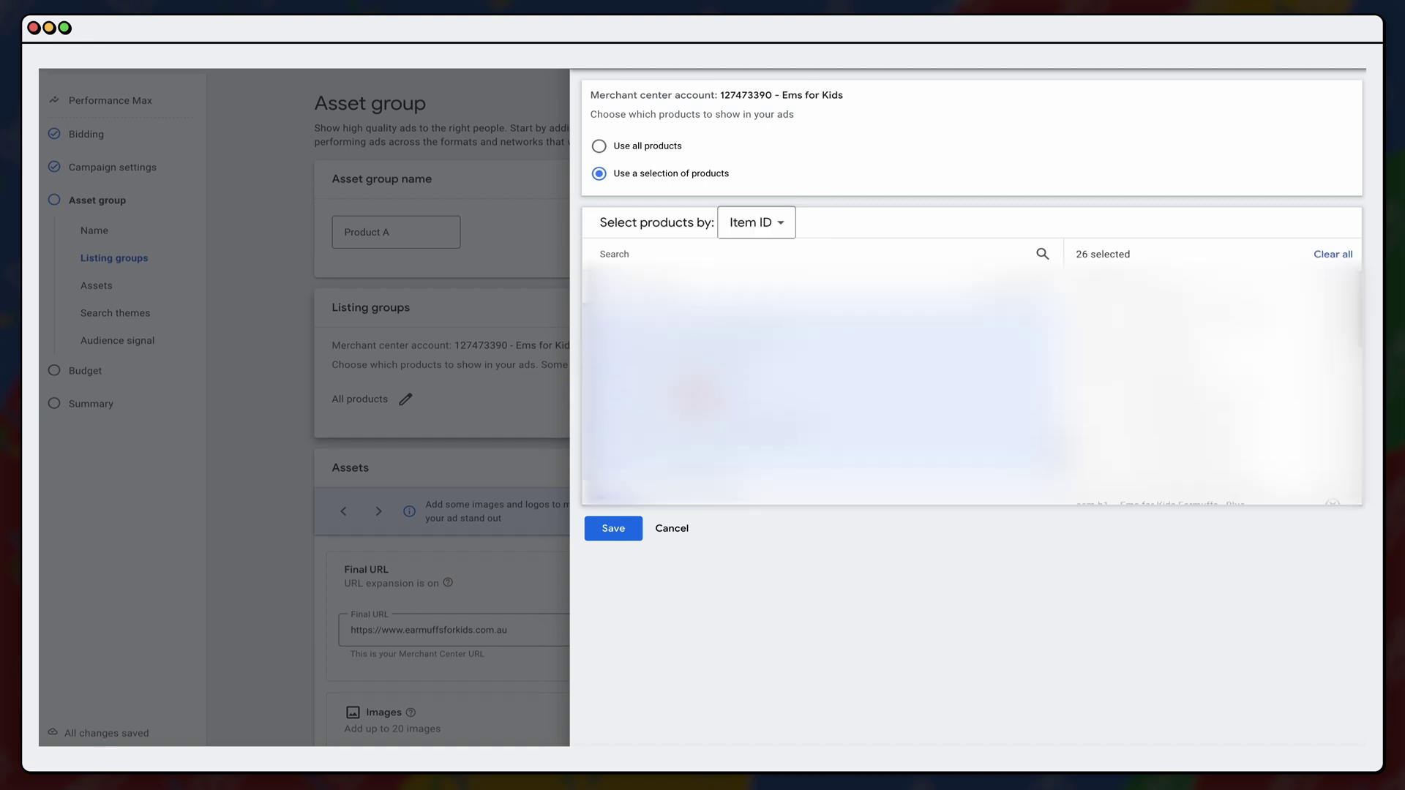
drag(1135, 252, 1066, 254)
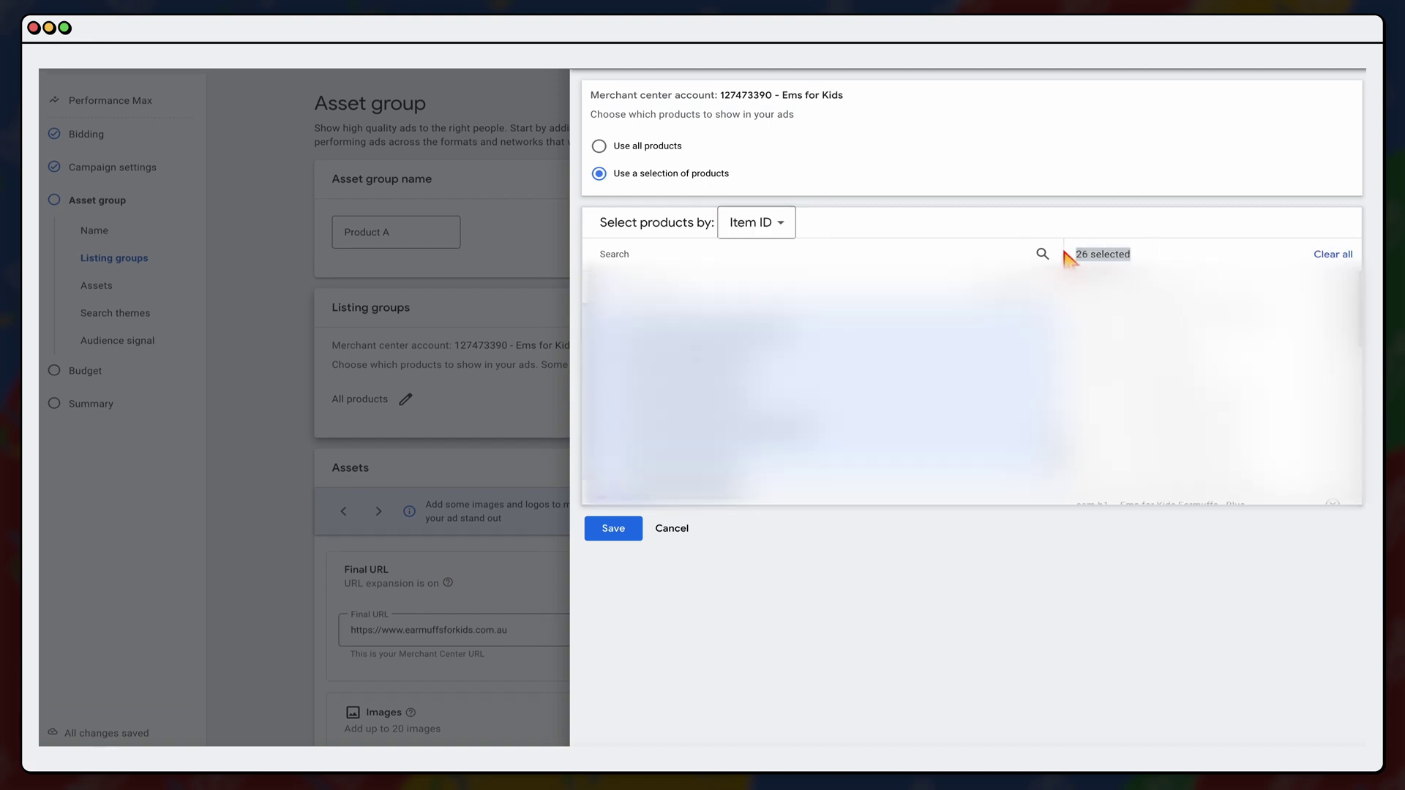
click(891, 258)
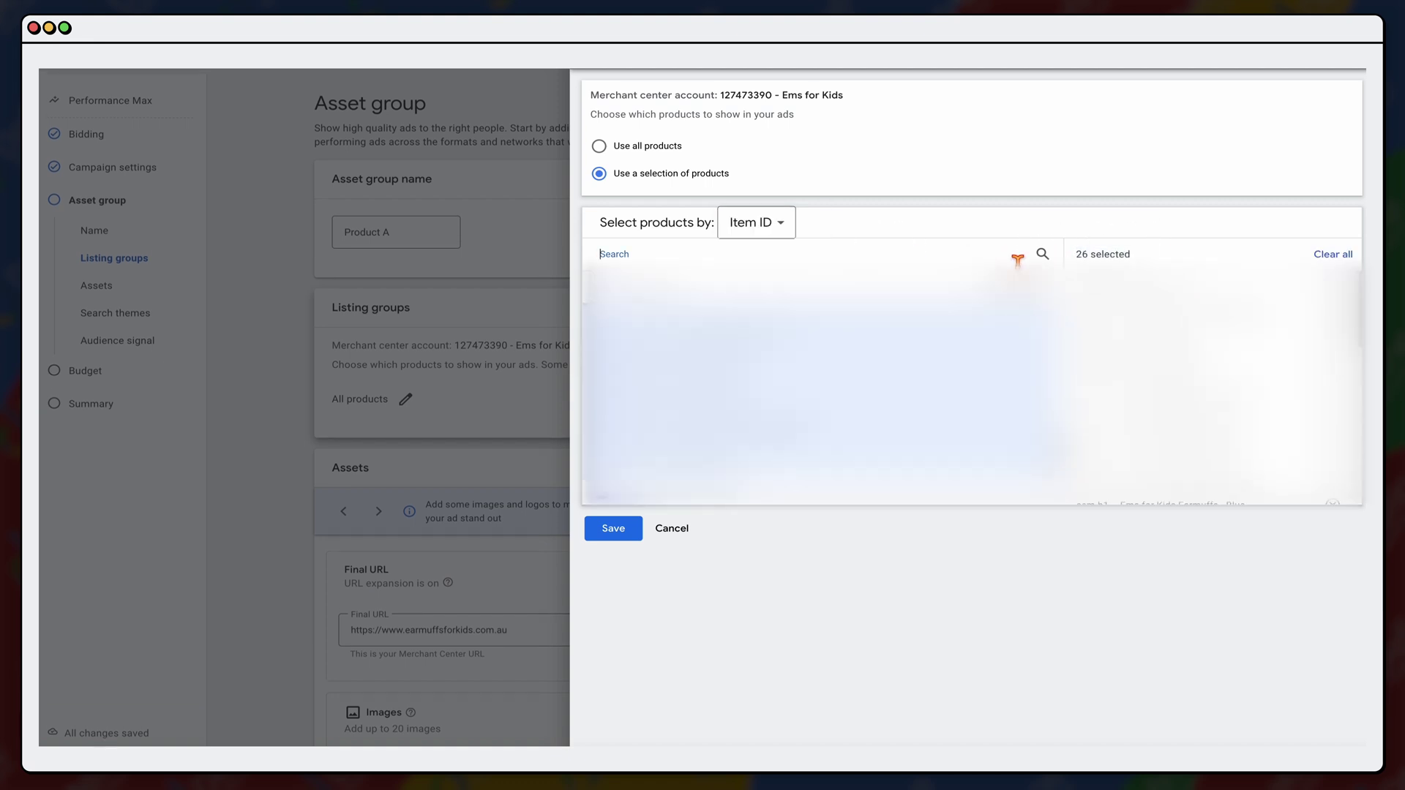
click(786, 233)
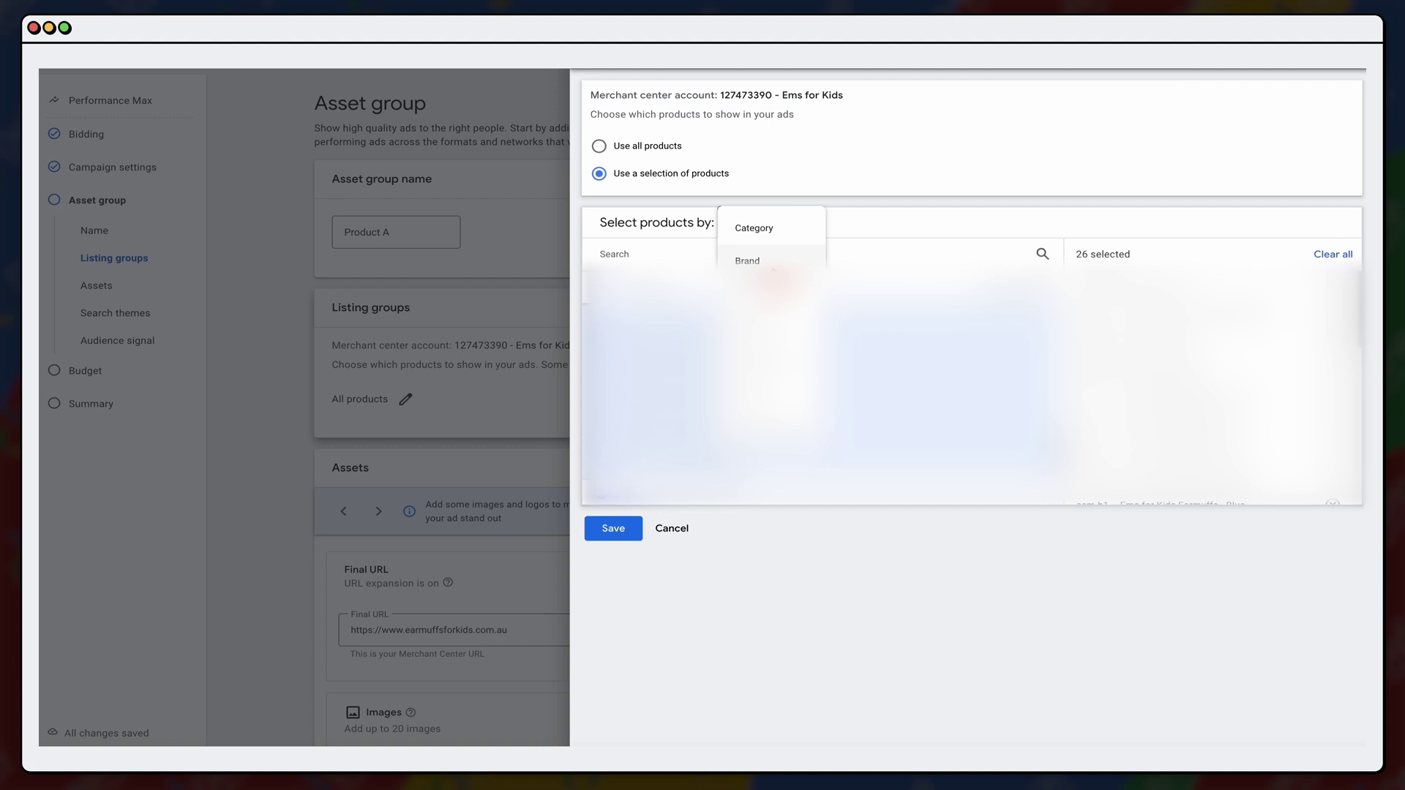
click(614, 529)
- Look through the upload, website or social, and suggested sources for adding images to the asset group
scroll(594, 540, down, 10)
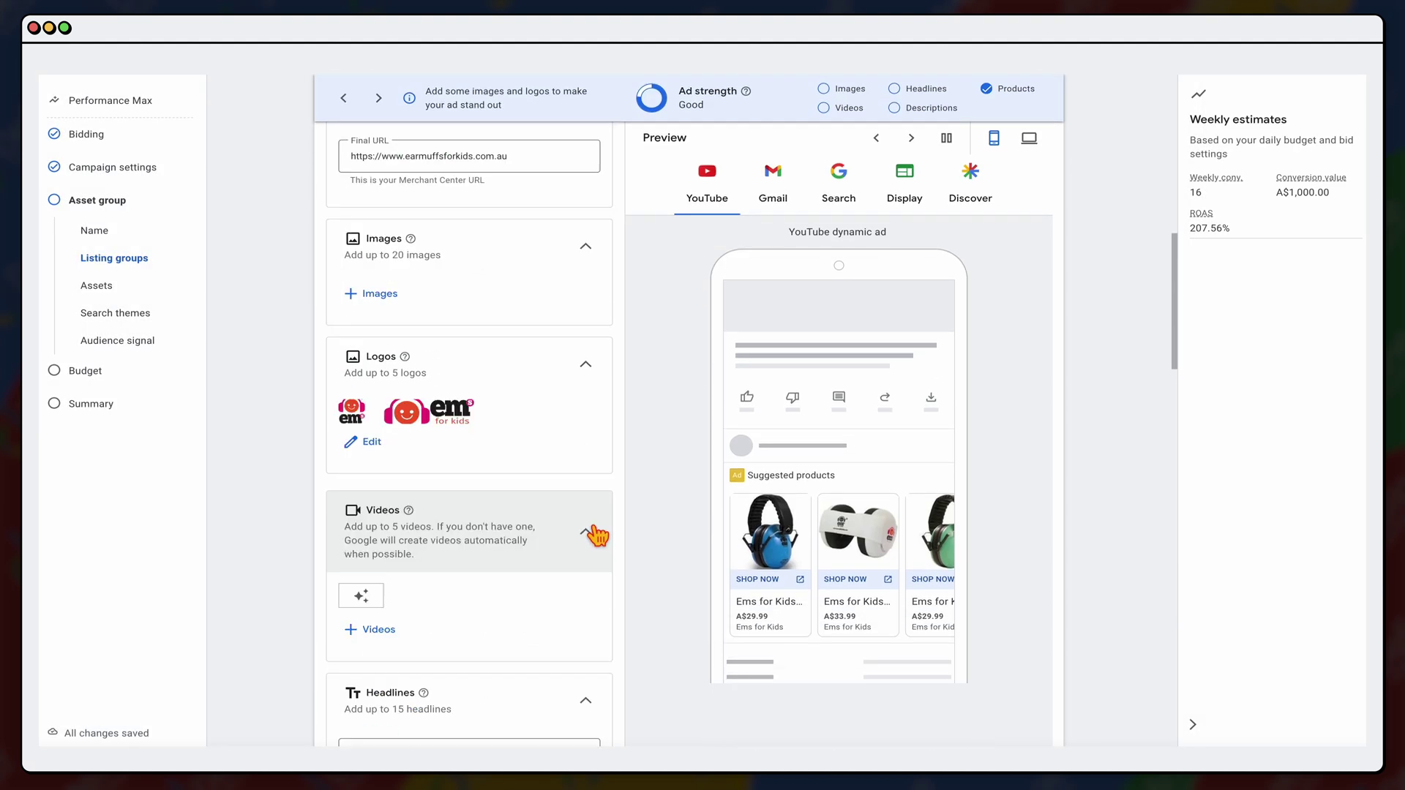
click(549, 167)
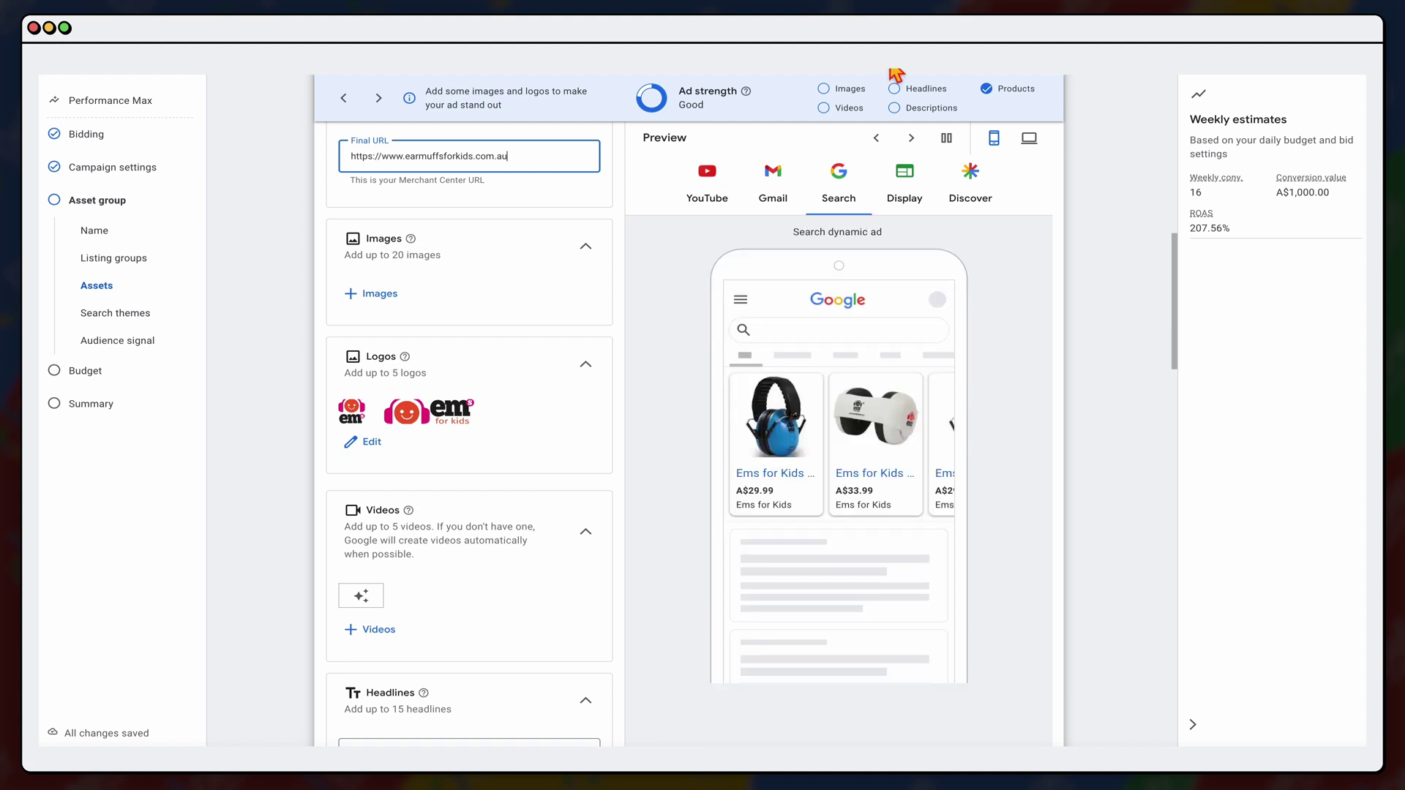
click(391, 306)
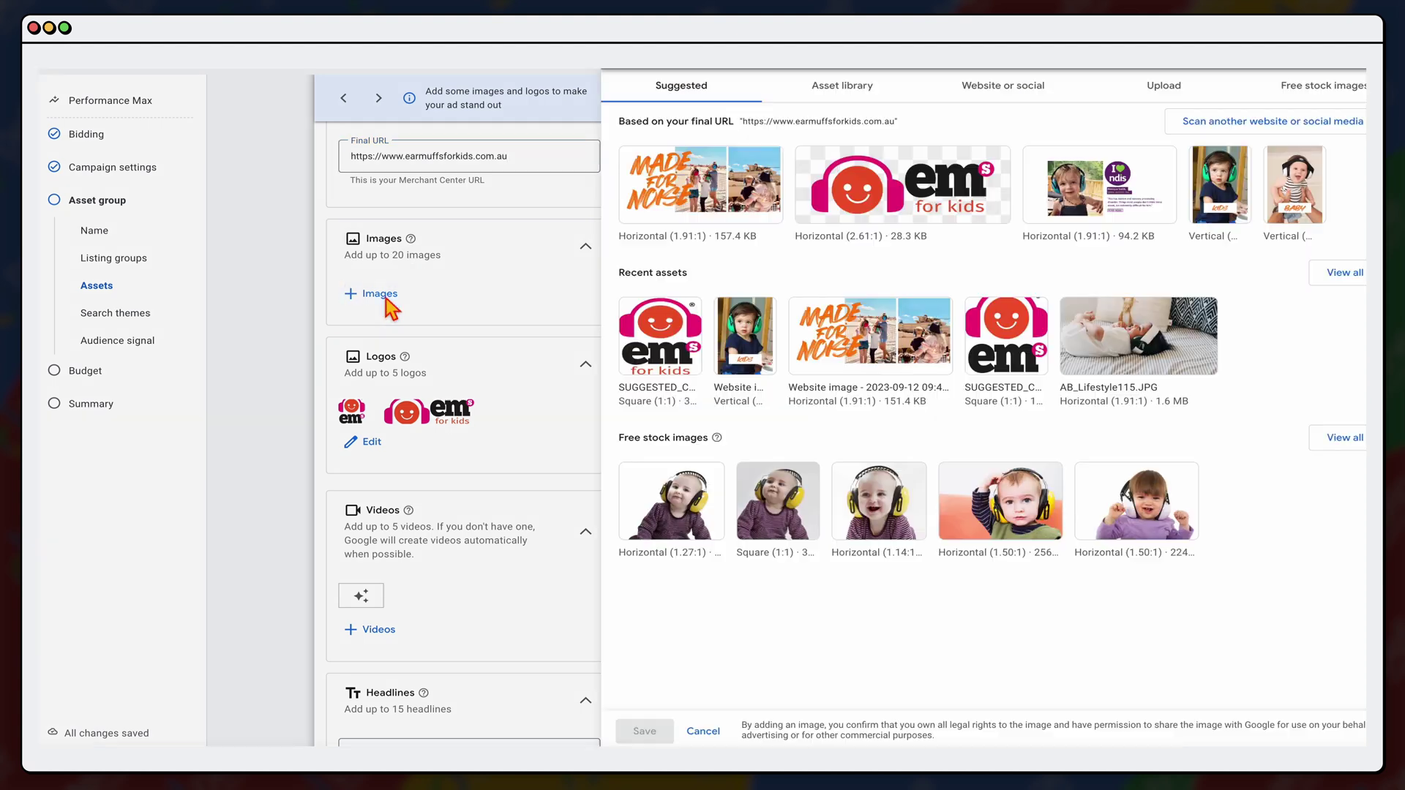
click(1134, 92)
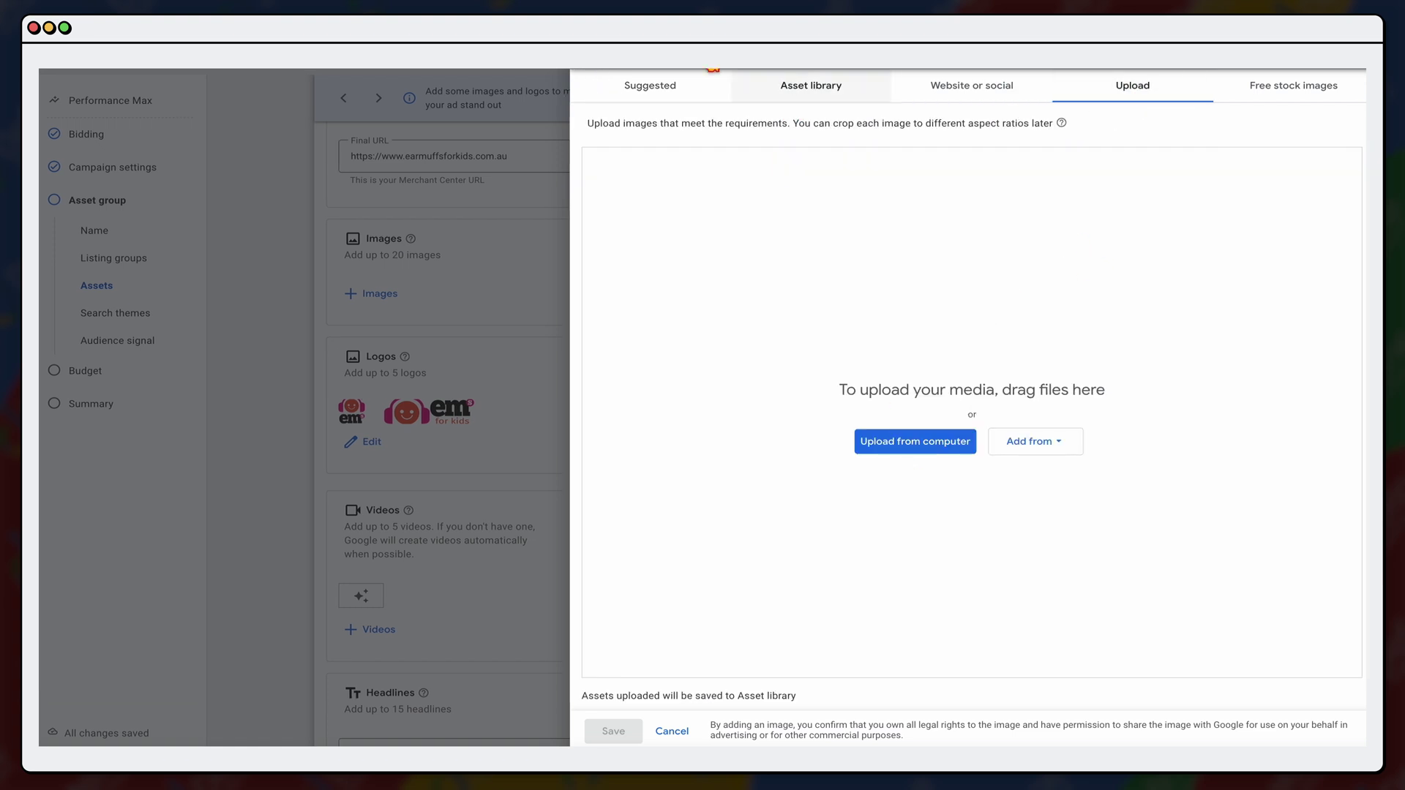
click(940, 92)
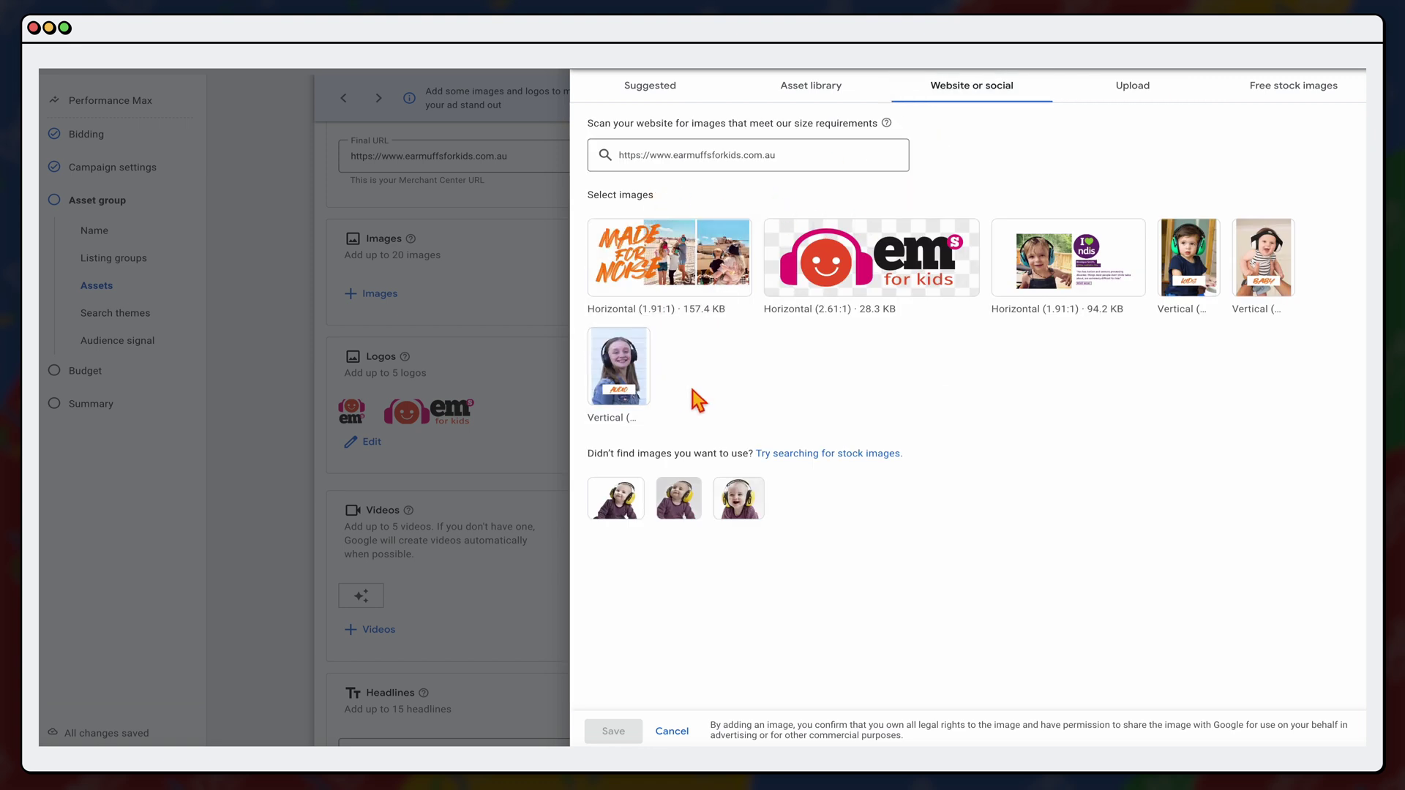
click(674, 100)
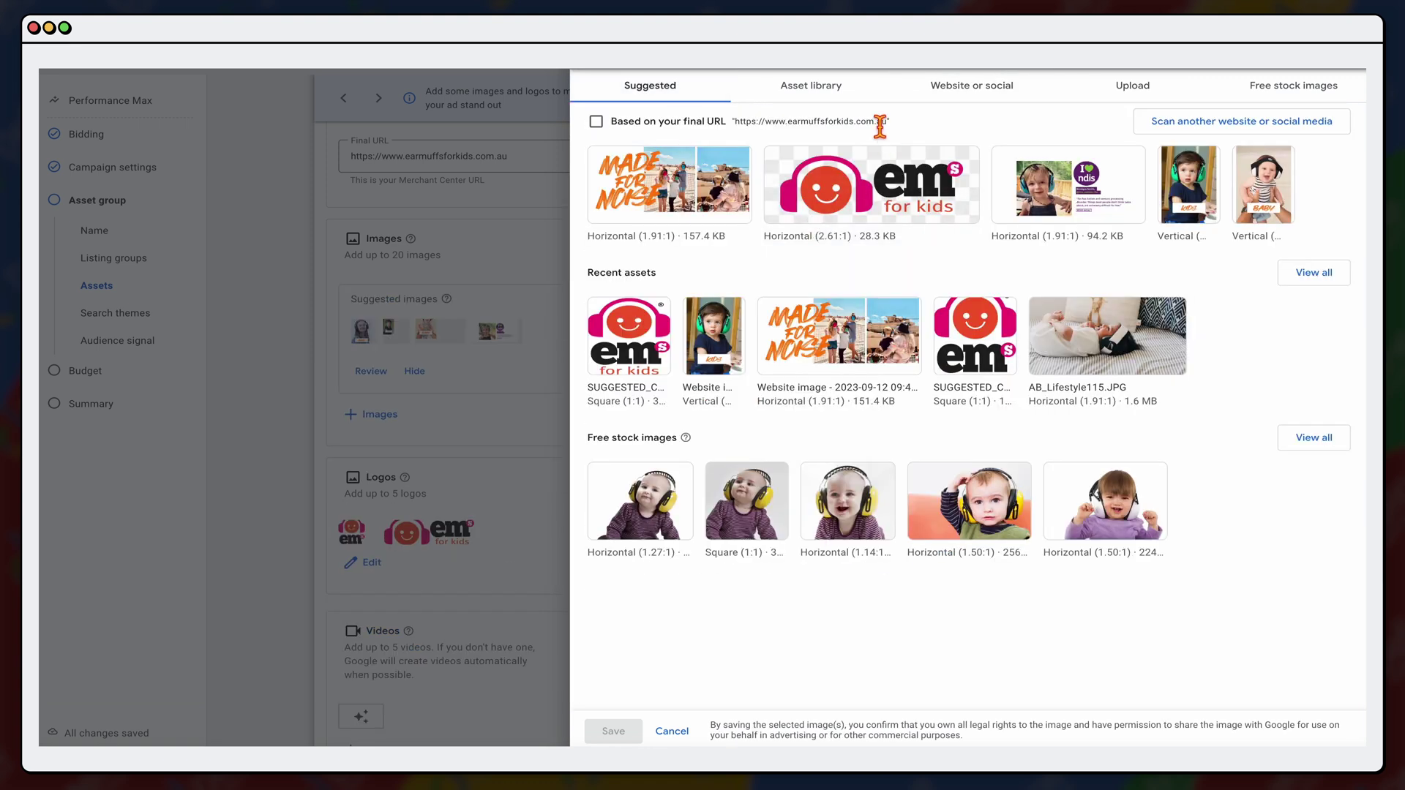
- Add five asset library images to the asset group, including the "Made for Noise" website image and AB_Lifestyle115.JPG, and save them
click(813, 88)
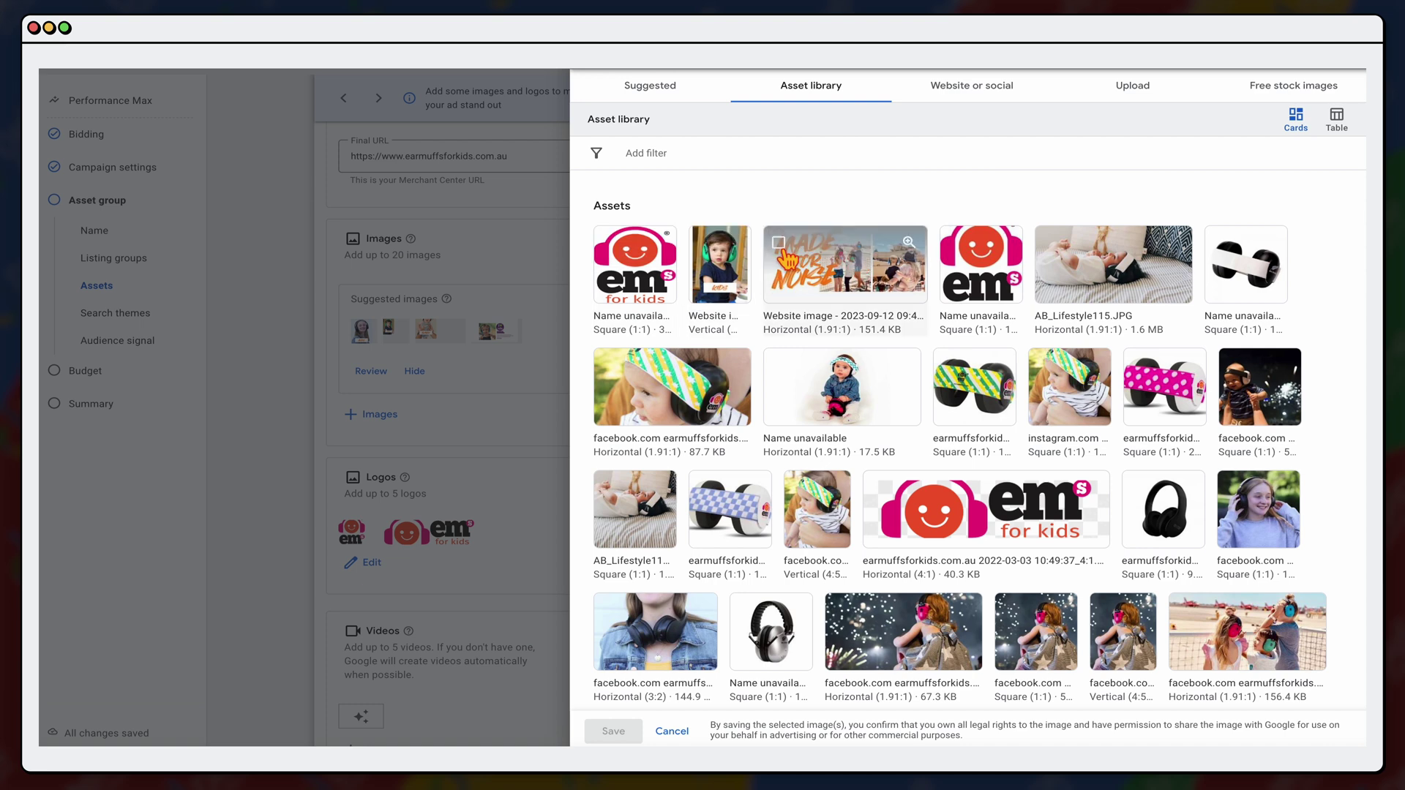
click(824, 262)
click(1113, 263)
click(1246, 263)
click(841, 386)
click(672, 387)
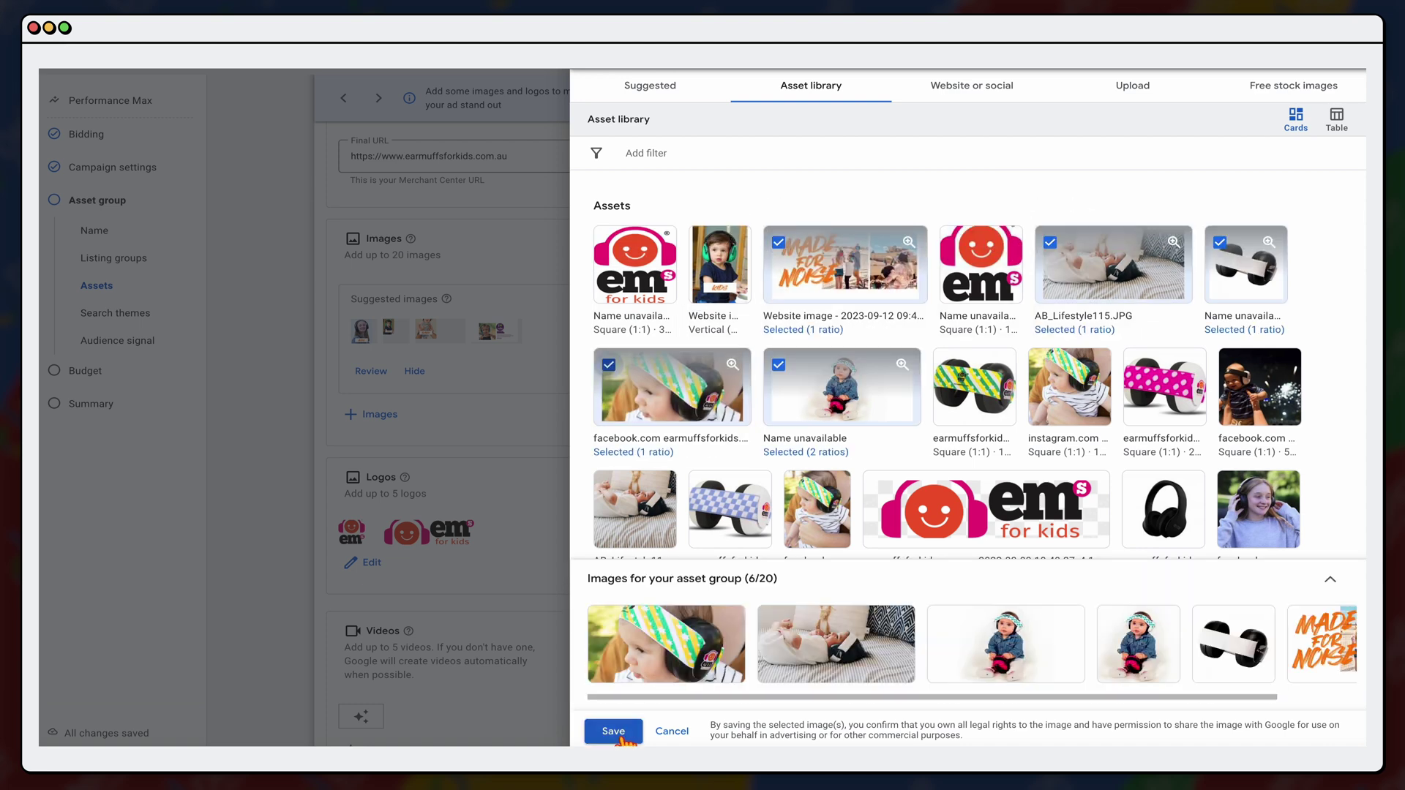
click(613, 731)
- Check the YouTube search and asset library as video sources, leave without adding a video and collapse the videos section
scroll(547, 526, down, 2)
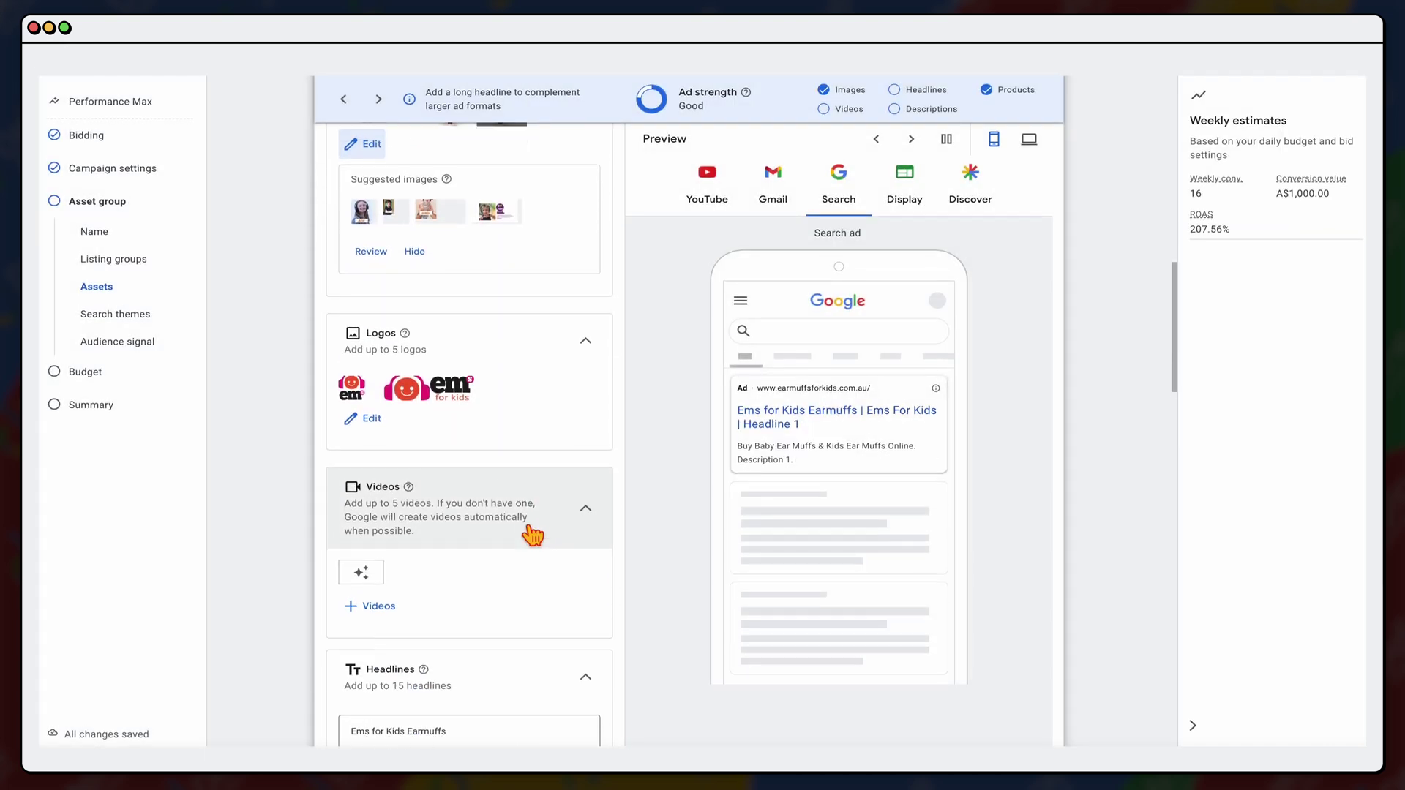
scroll(435, 505, down, 1)
click(382, 529)
click(1022, 103)
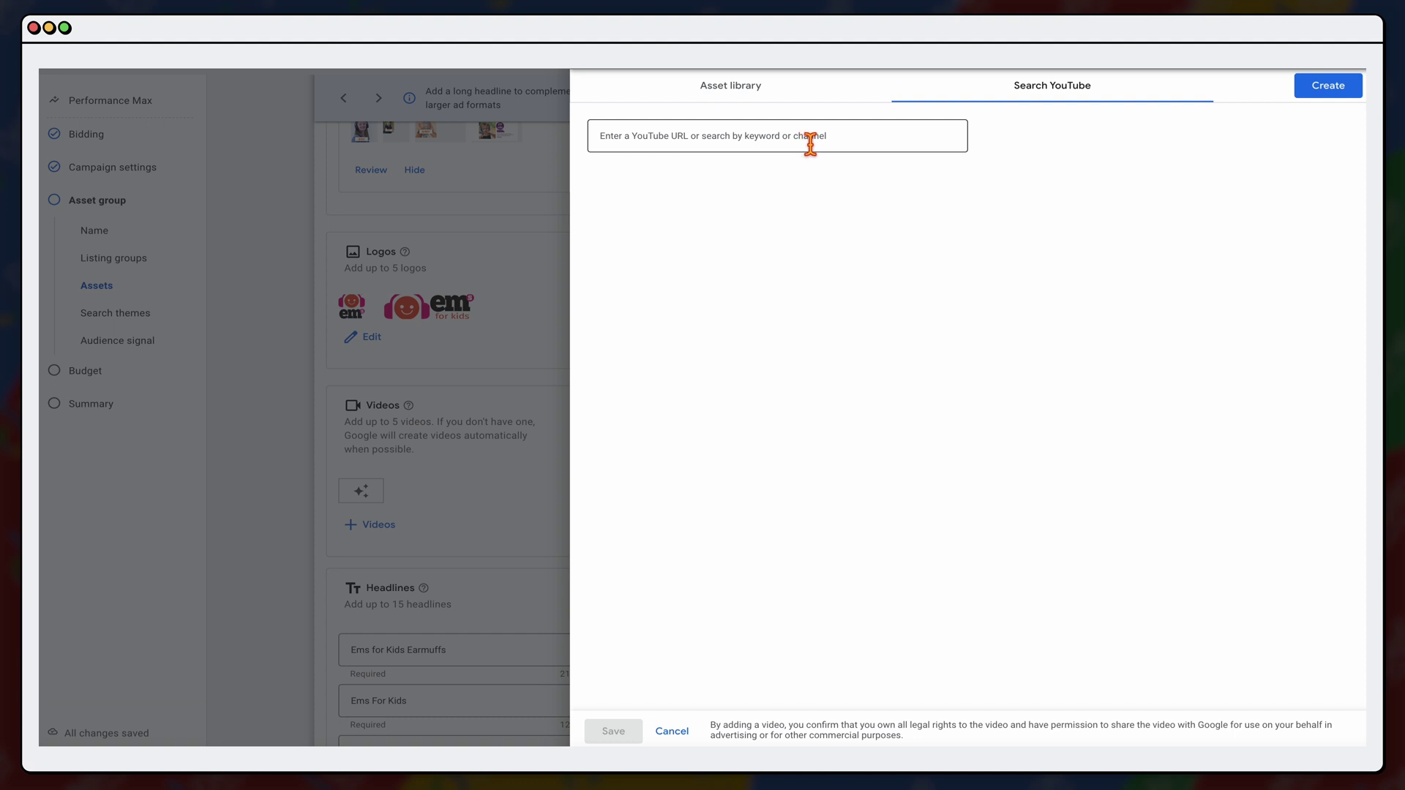
click(773, 104)
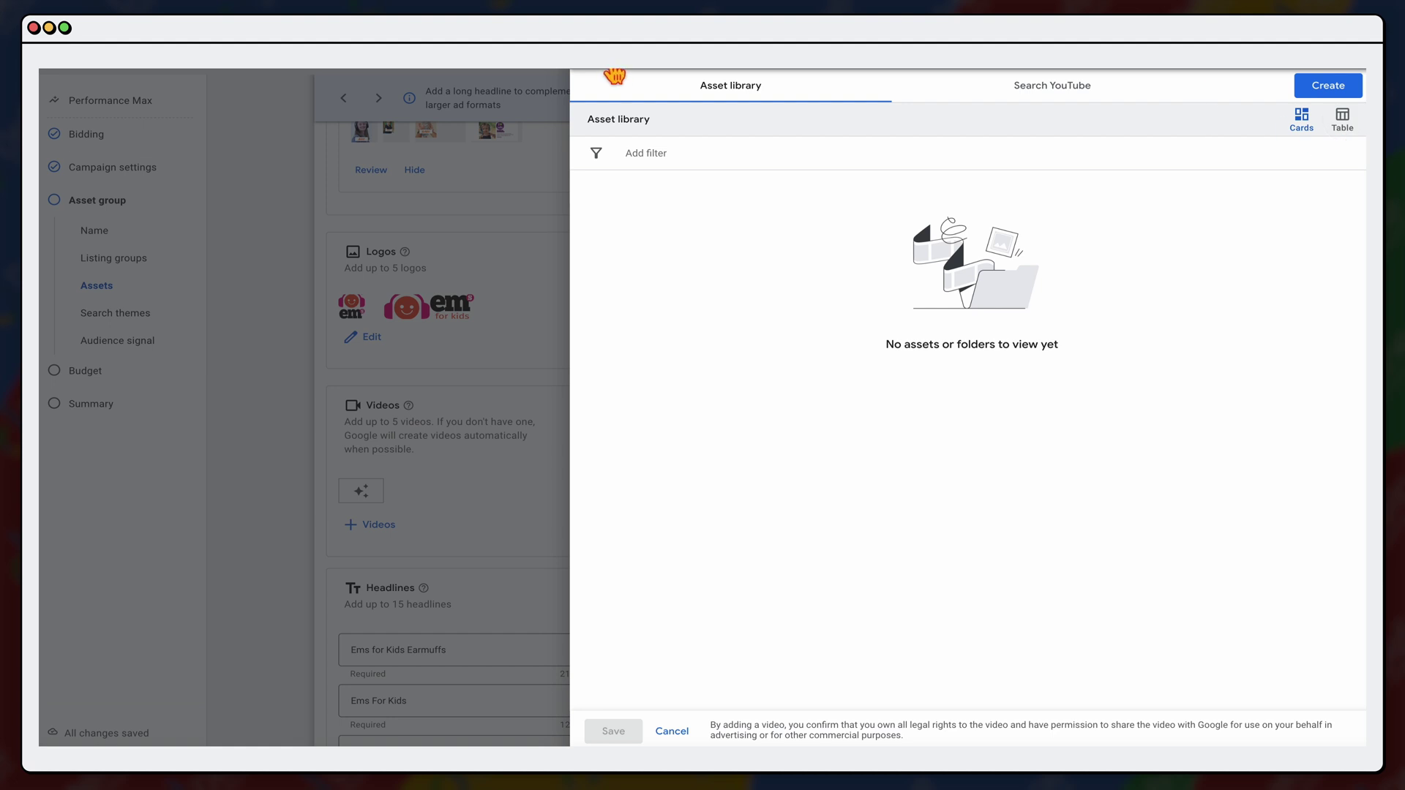
key(Escape)
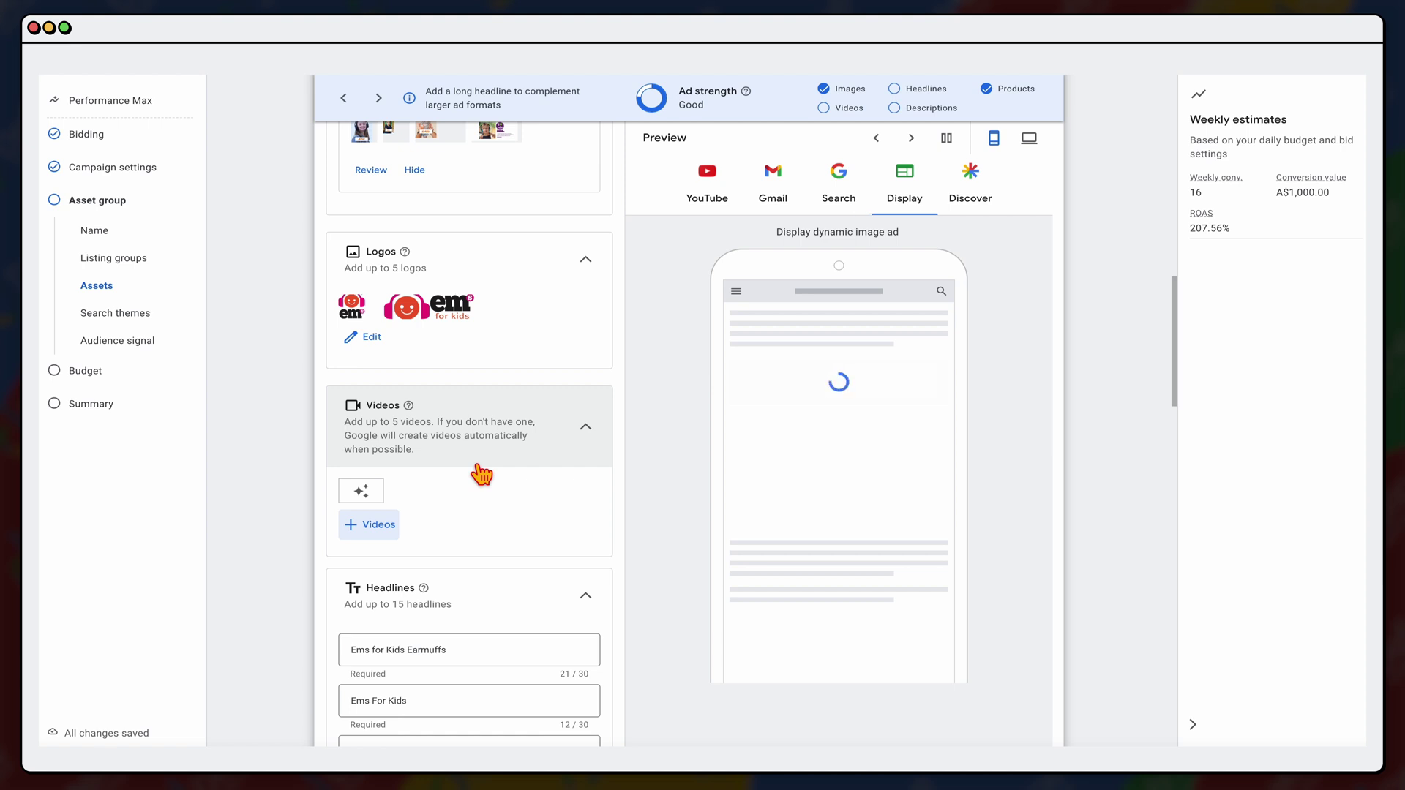
click(588, 437)
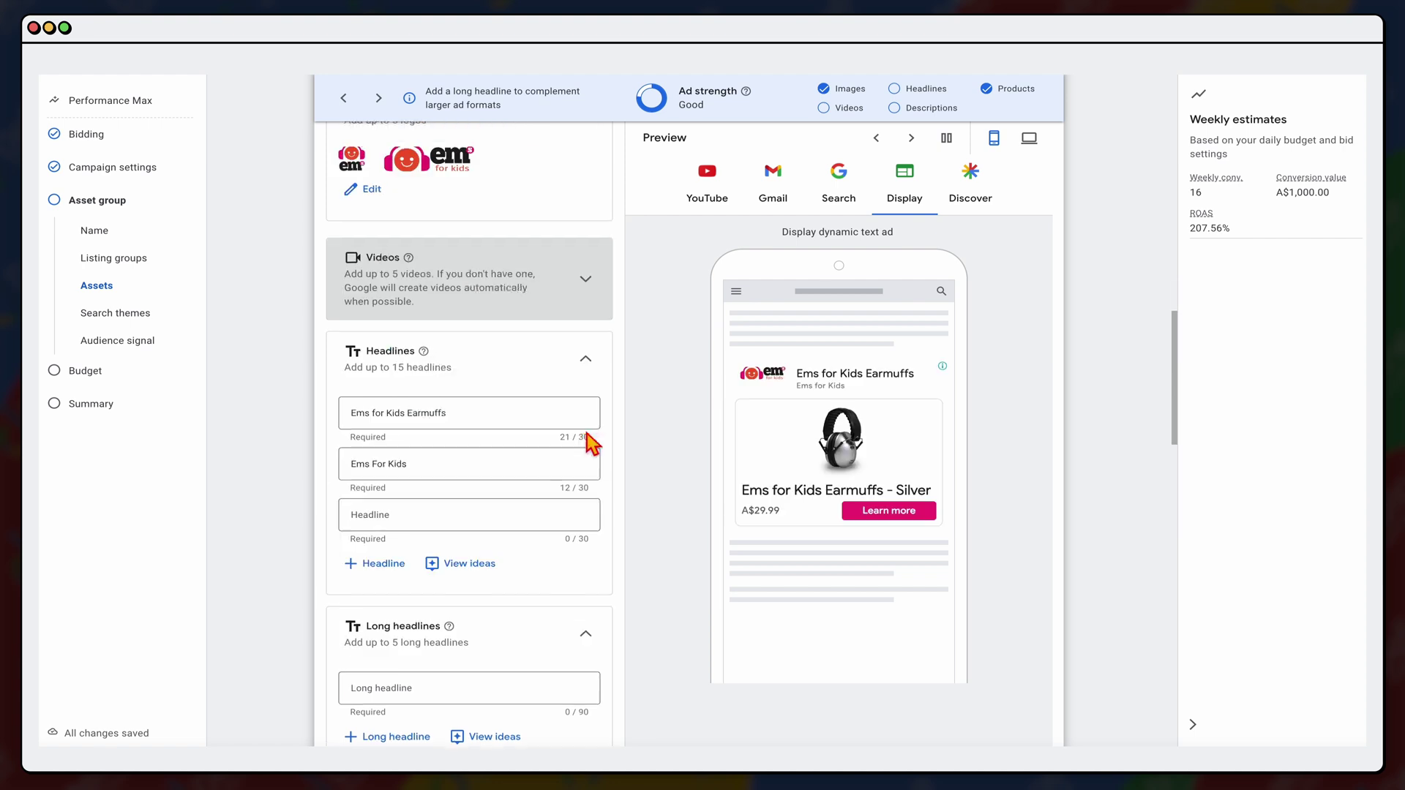
- Consult the Ad Copy sheet of the keyword spreadsheet and add "Buy Kids Headphones" as the third headline
click(414, 518)
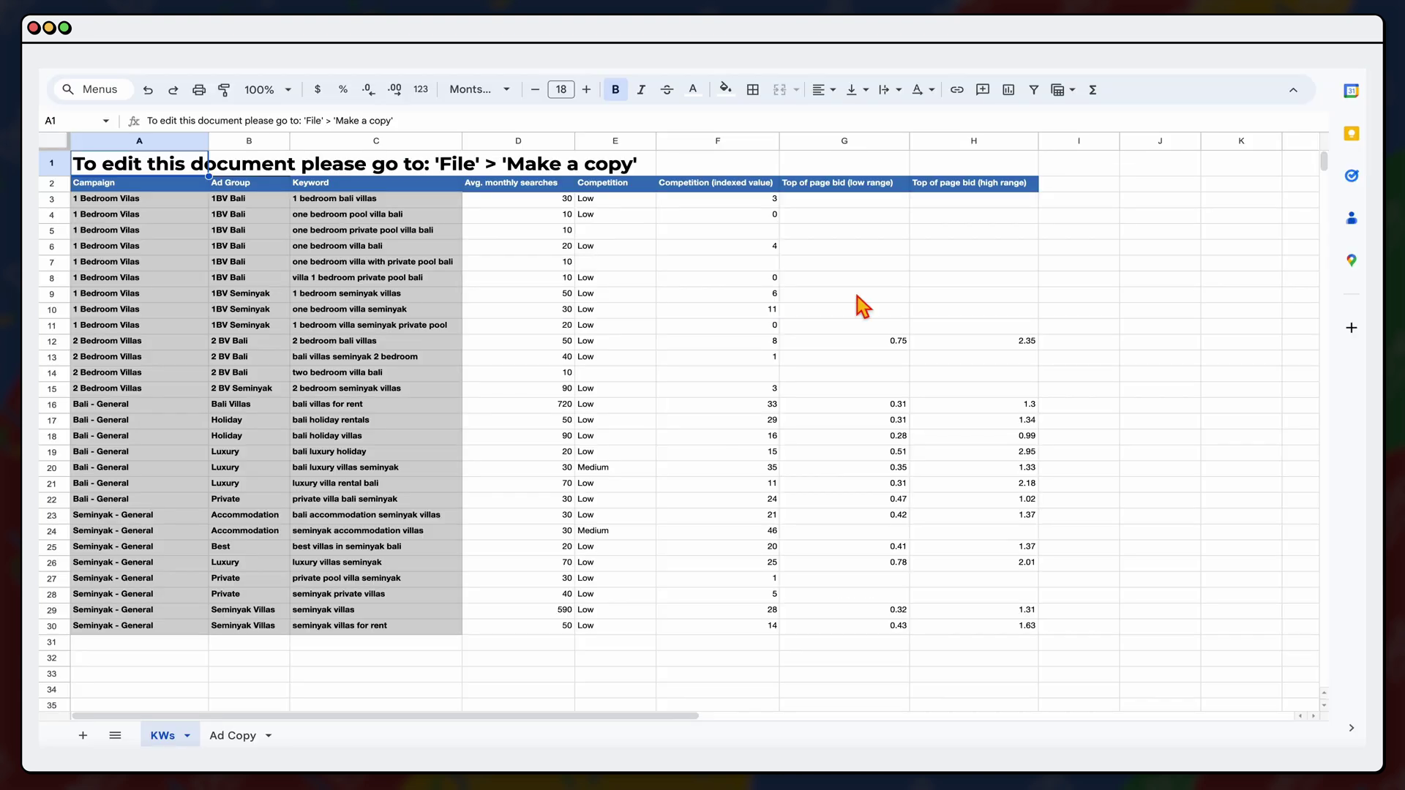
click(263, 737)
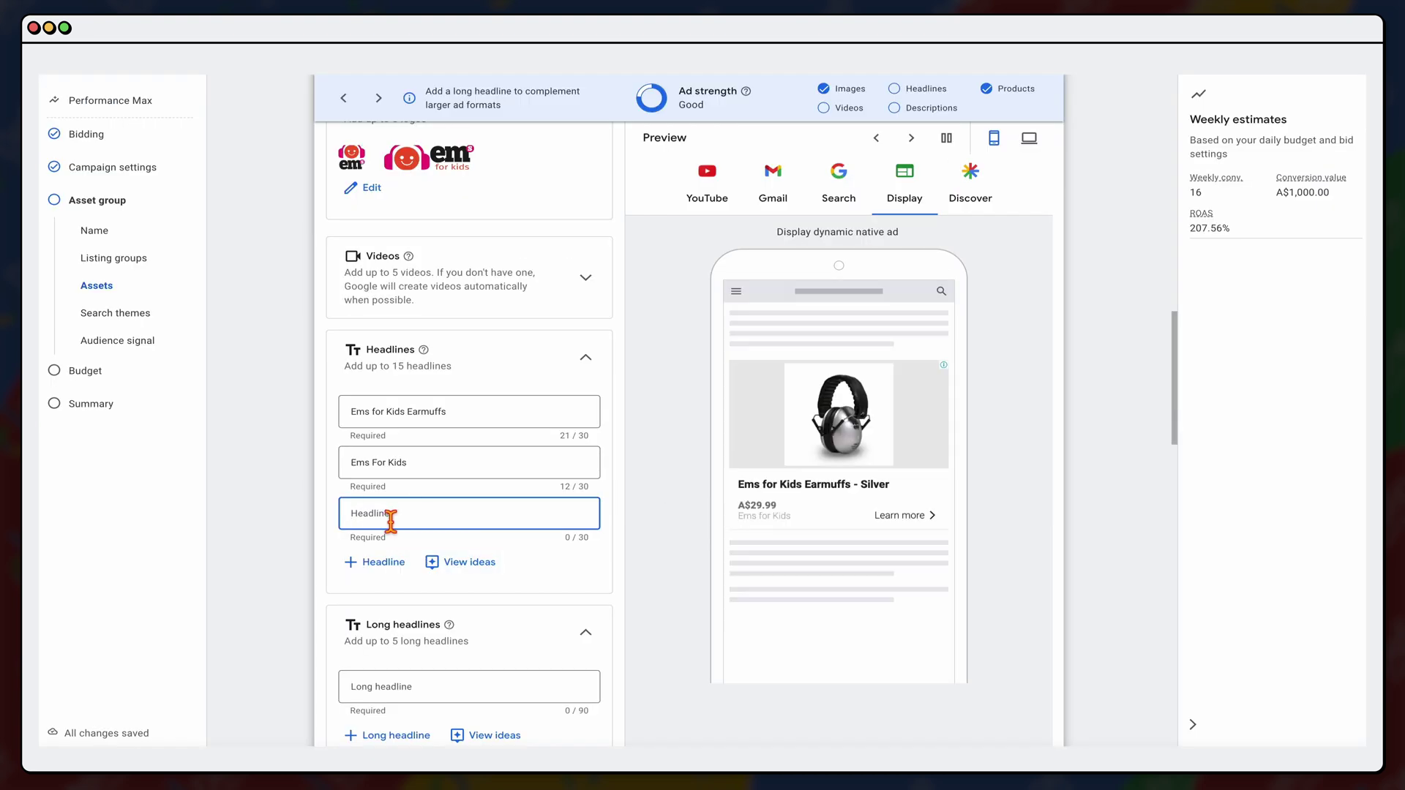
text(Buy Kids Headphones)
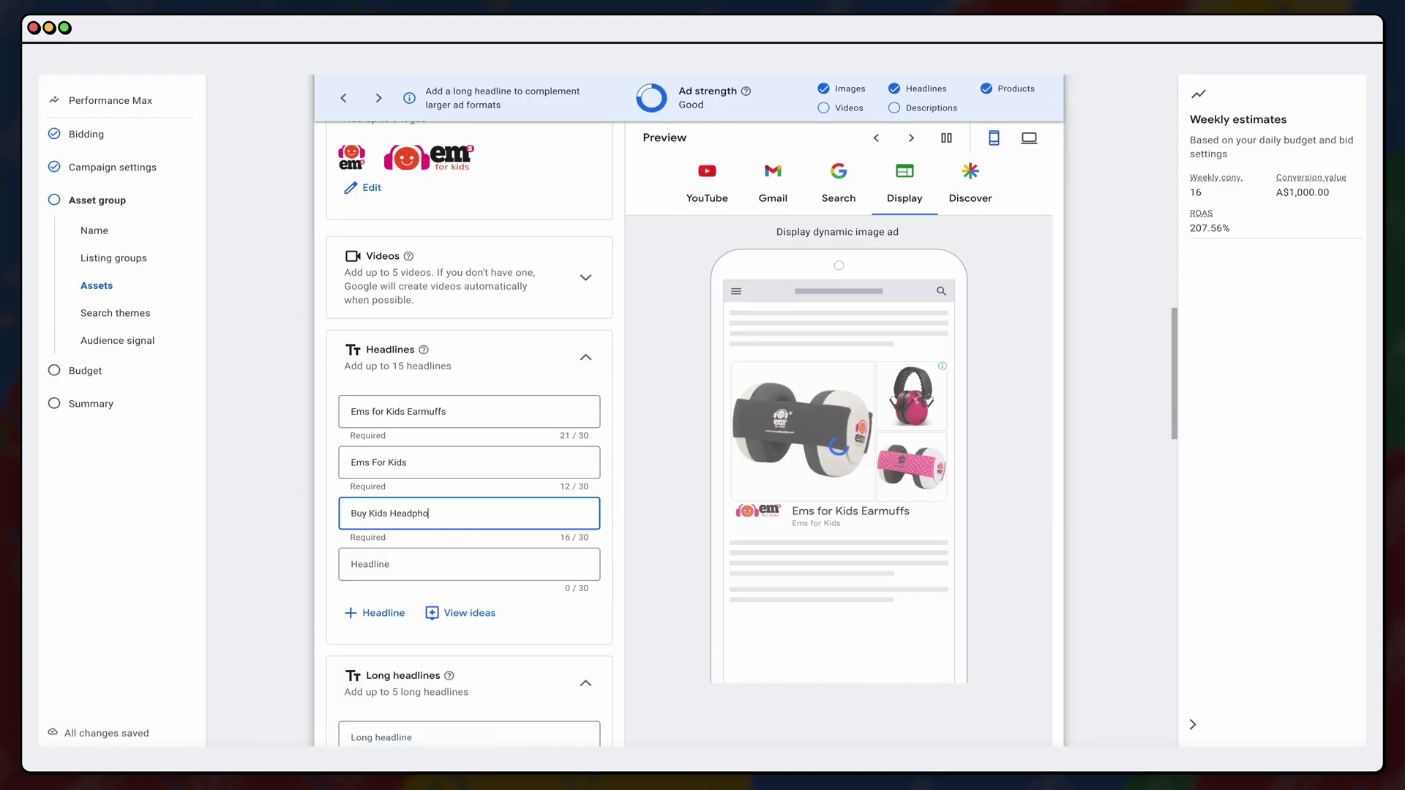
click(424, 374)
- Add "Buy Baby Ear Muffs & Kids Ear Muffs Online" as the asset group's long headline
click(439, 483)
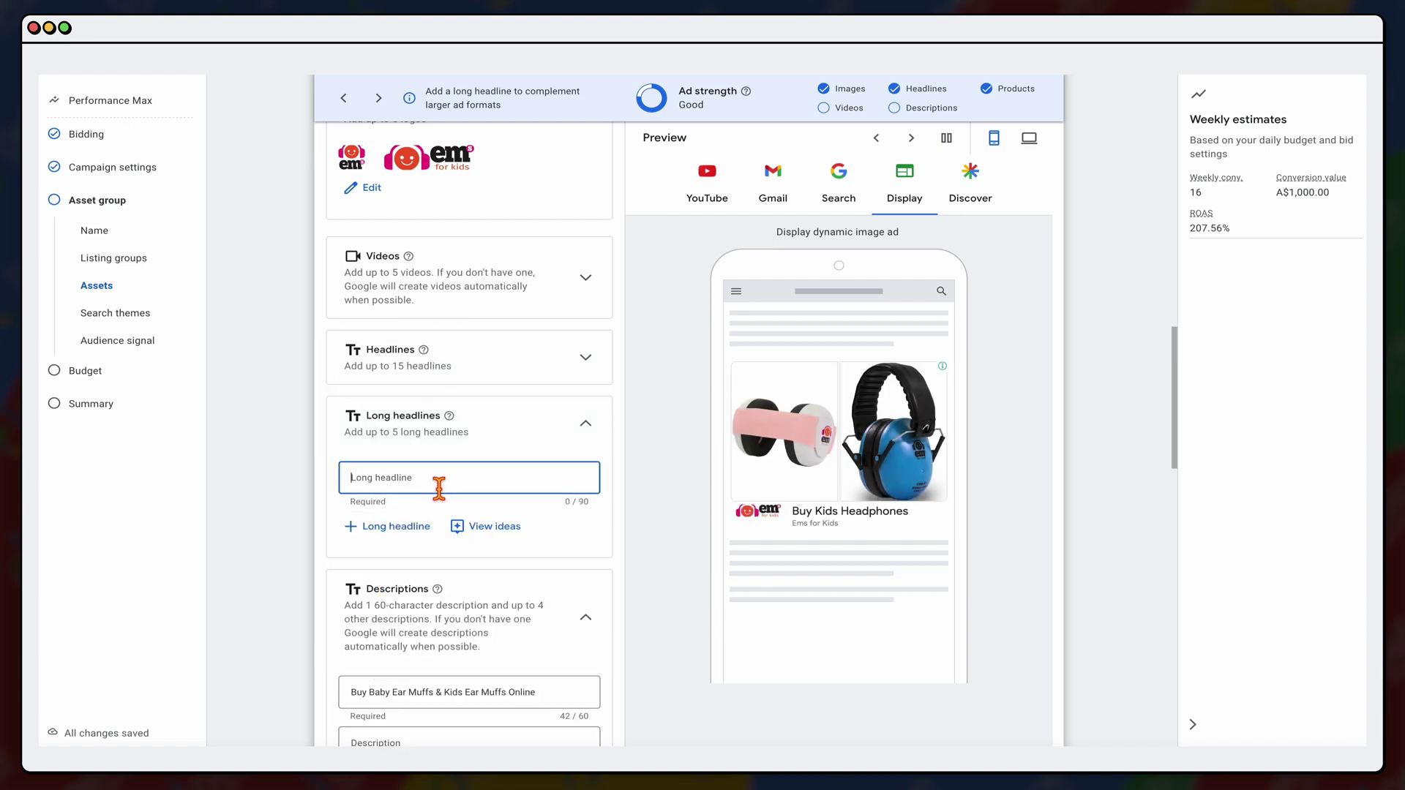
scroll(461, 420, down, 1)
text(Buy Baby Ear Muffs & Kids Ear Muffs Online)
scroll(495, 464, down, 3)
scroll(498, 476, down, 2)
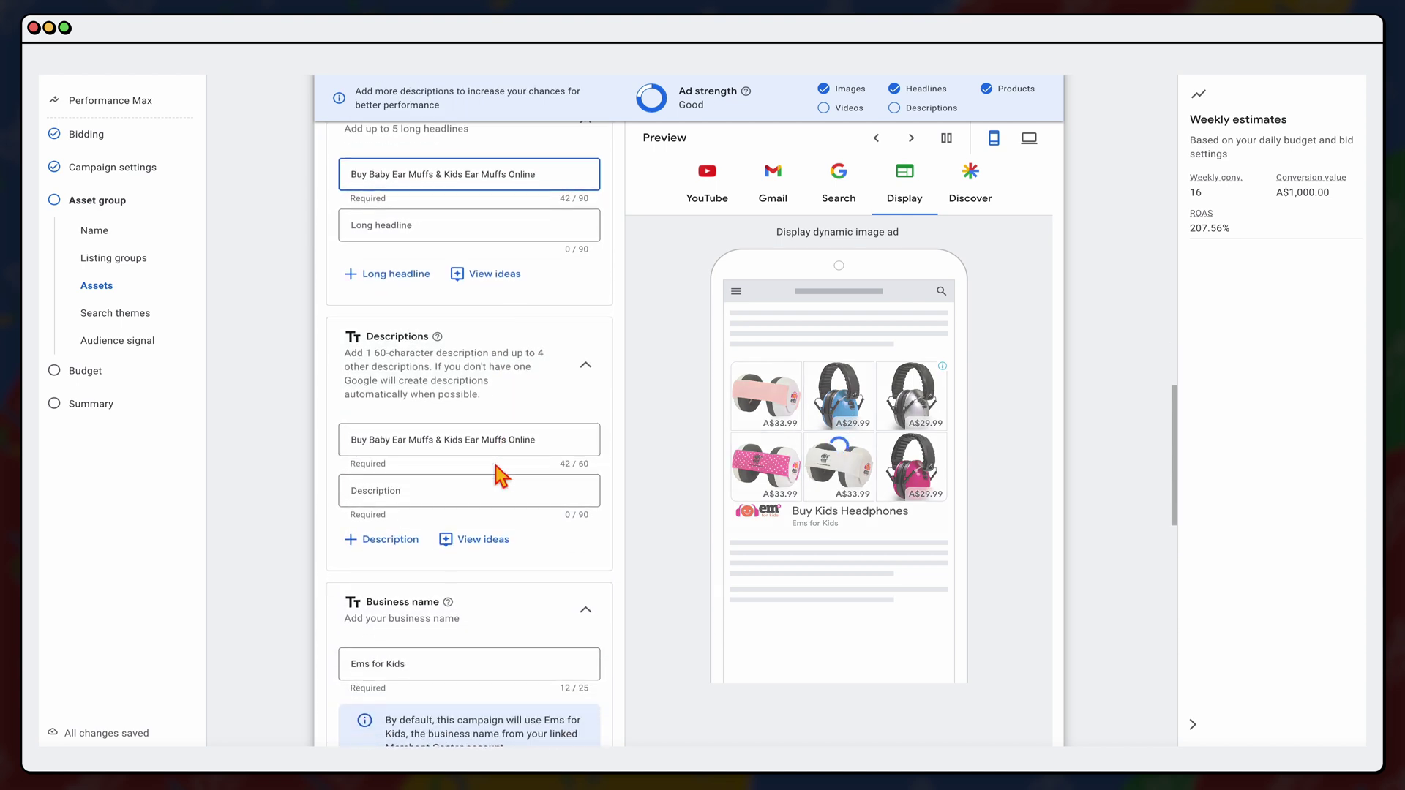
- Look over the asset group's business name, sitelinks, call to action and further asset options, and recheck the long headlines
scroll(495, 469, down, 5)
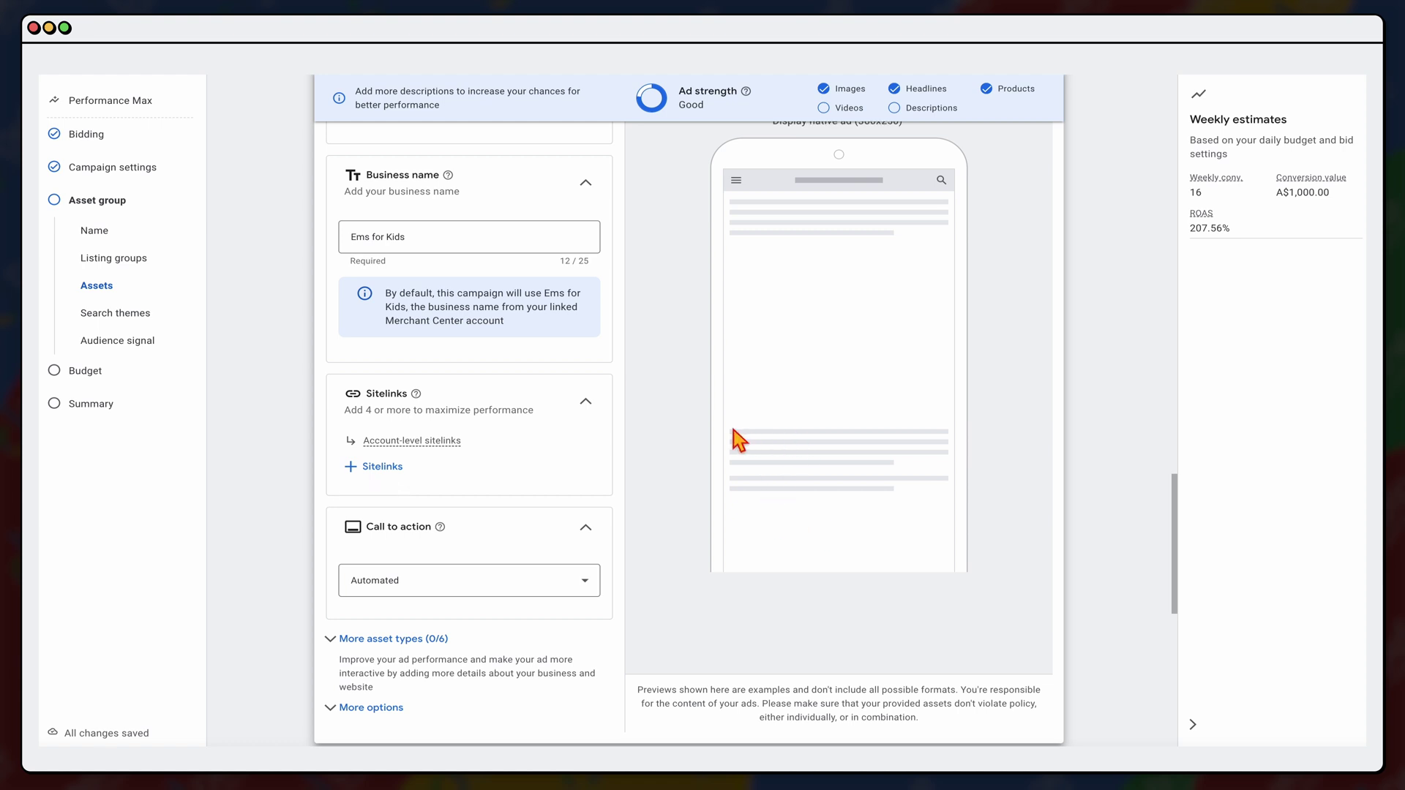
scroll(468, 541, down, 2)
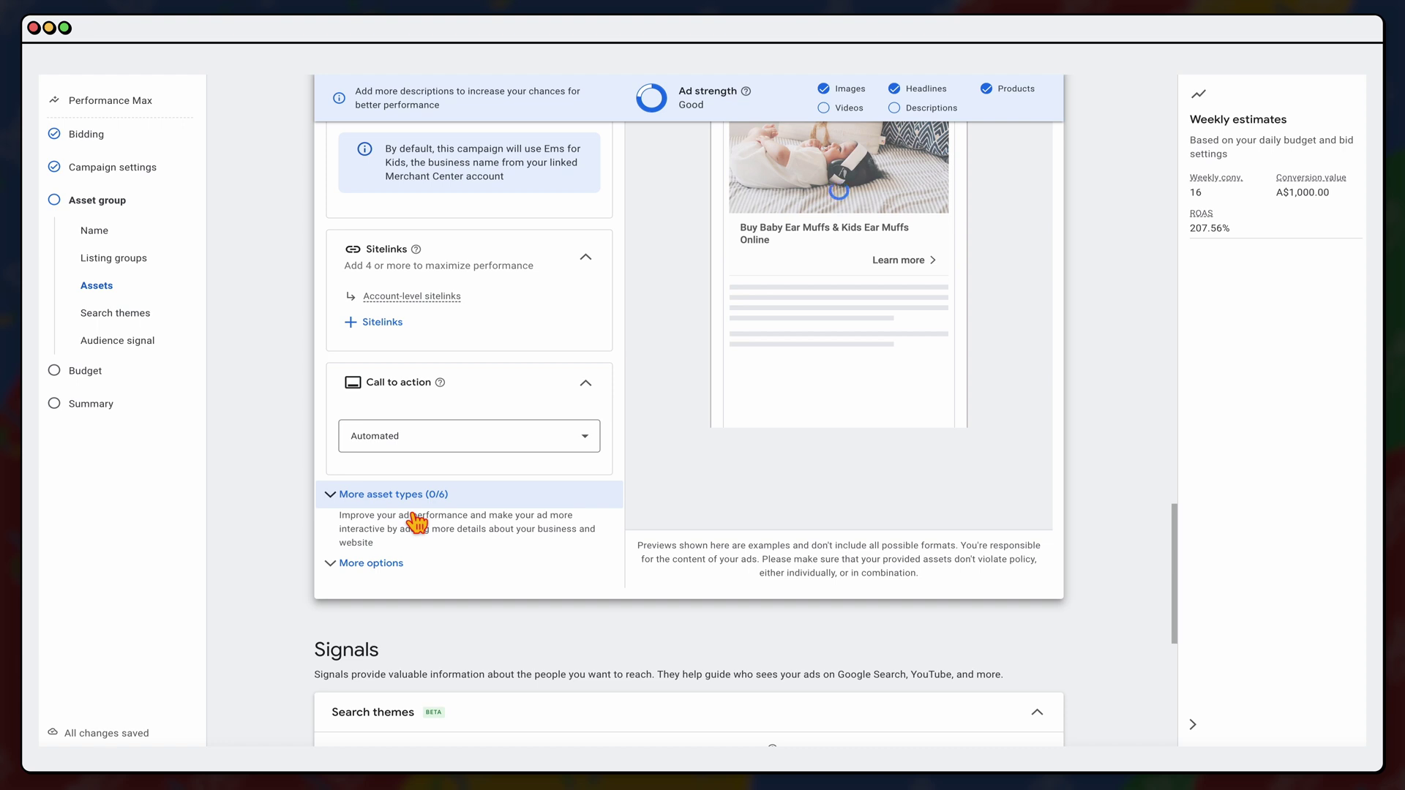
scroll(408, 518, down, 1)
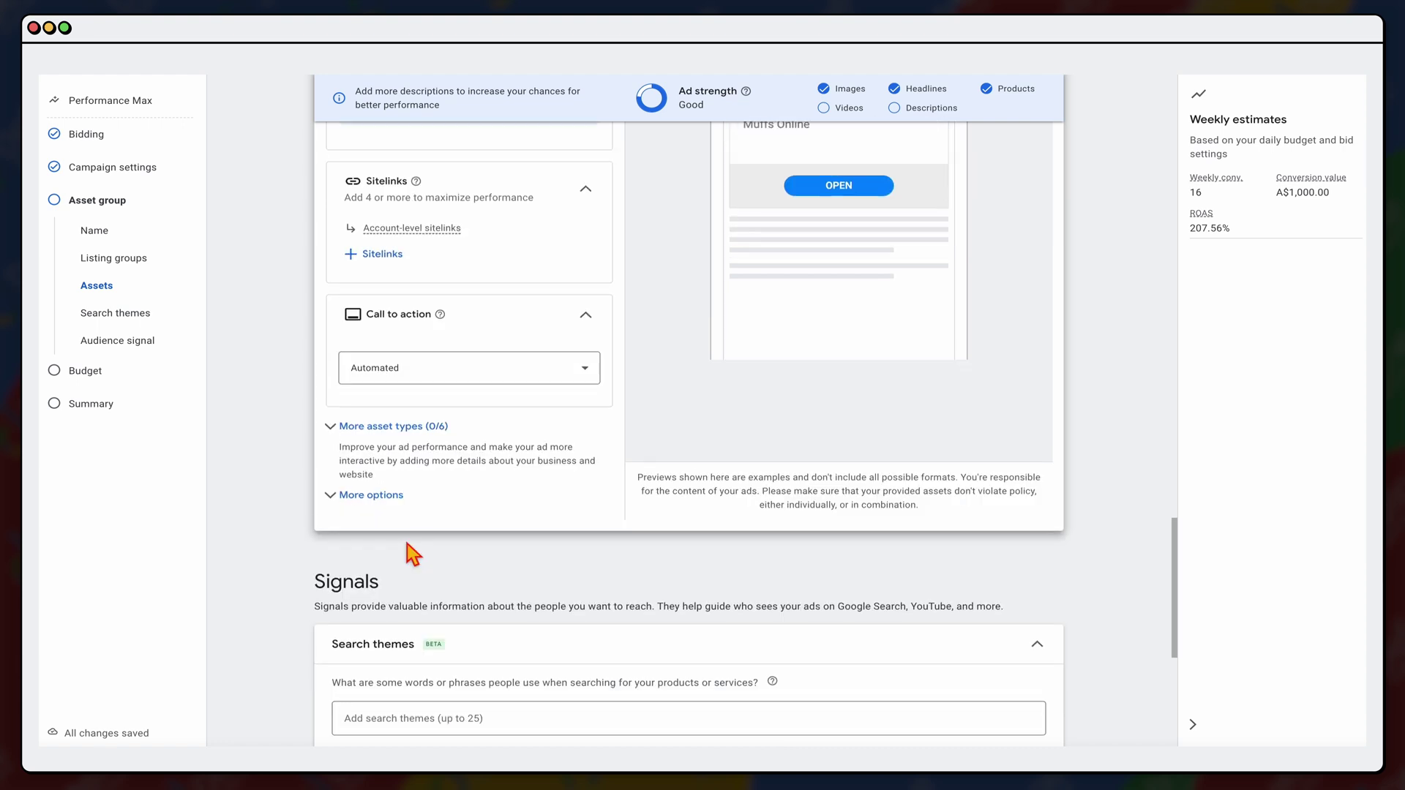
scroll(404, 553, up, 10)
scroll(403, 550, up, 3)
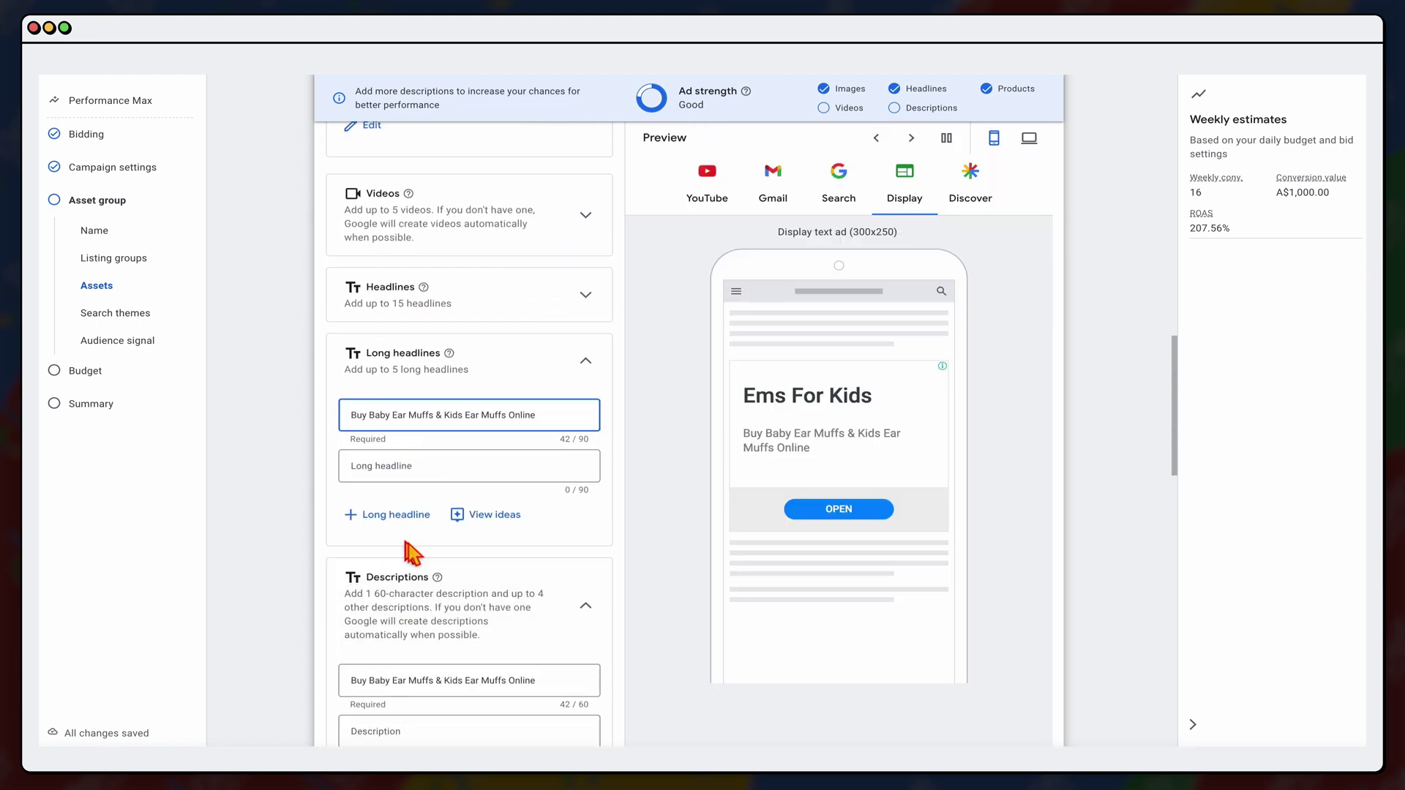
scroll(405, 541, down, 12)
scroll(410, 545, down, 5)
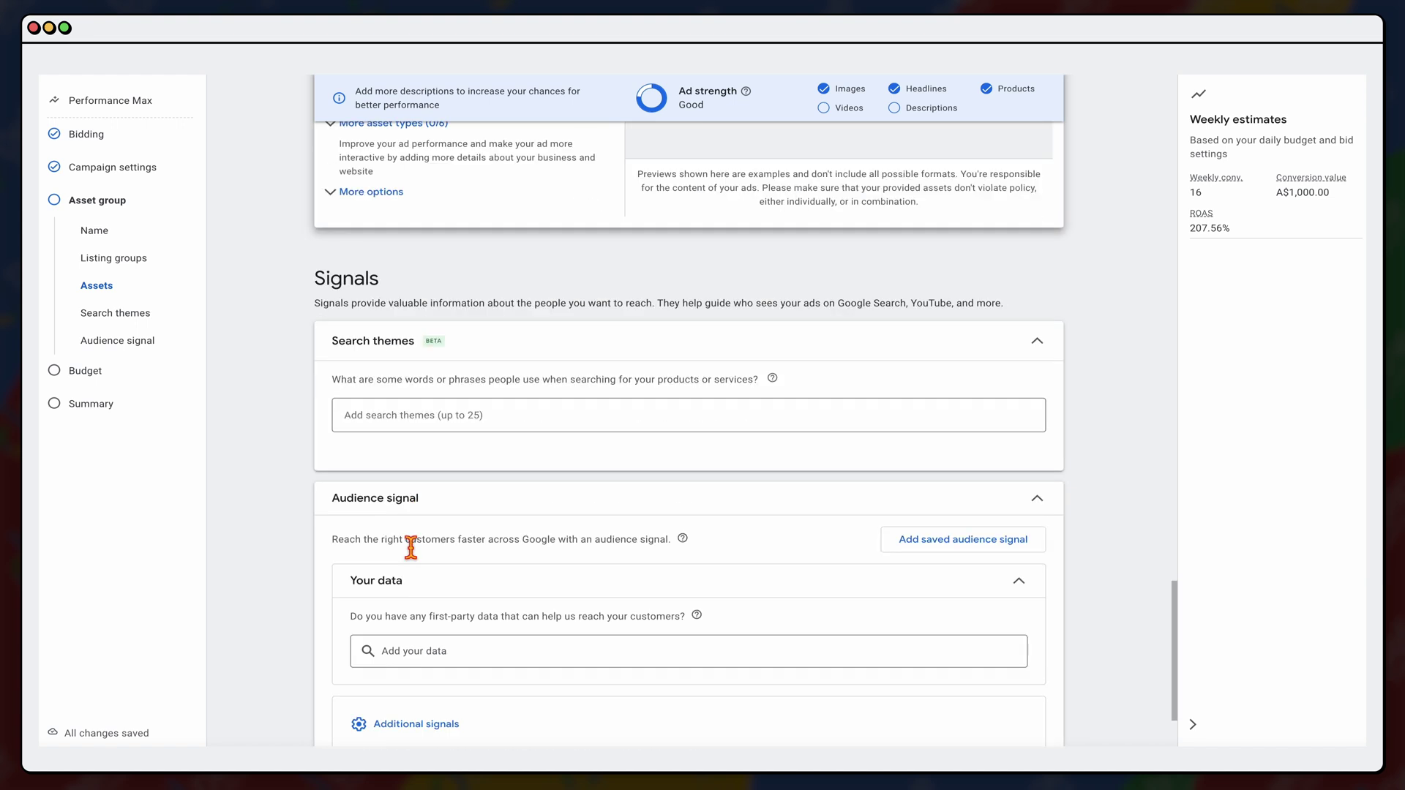
- Add "buy baby headphones" as a search theme for the asset group
scroll(416, 550, down, 1)
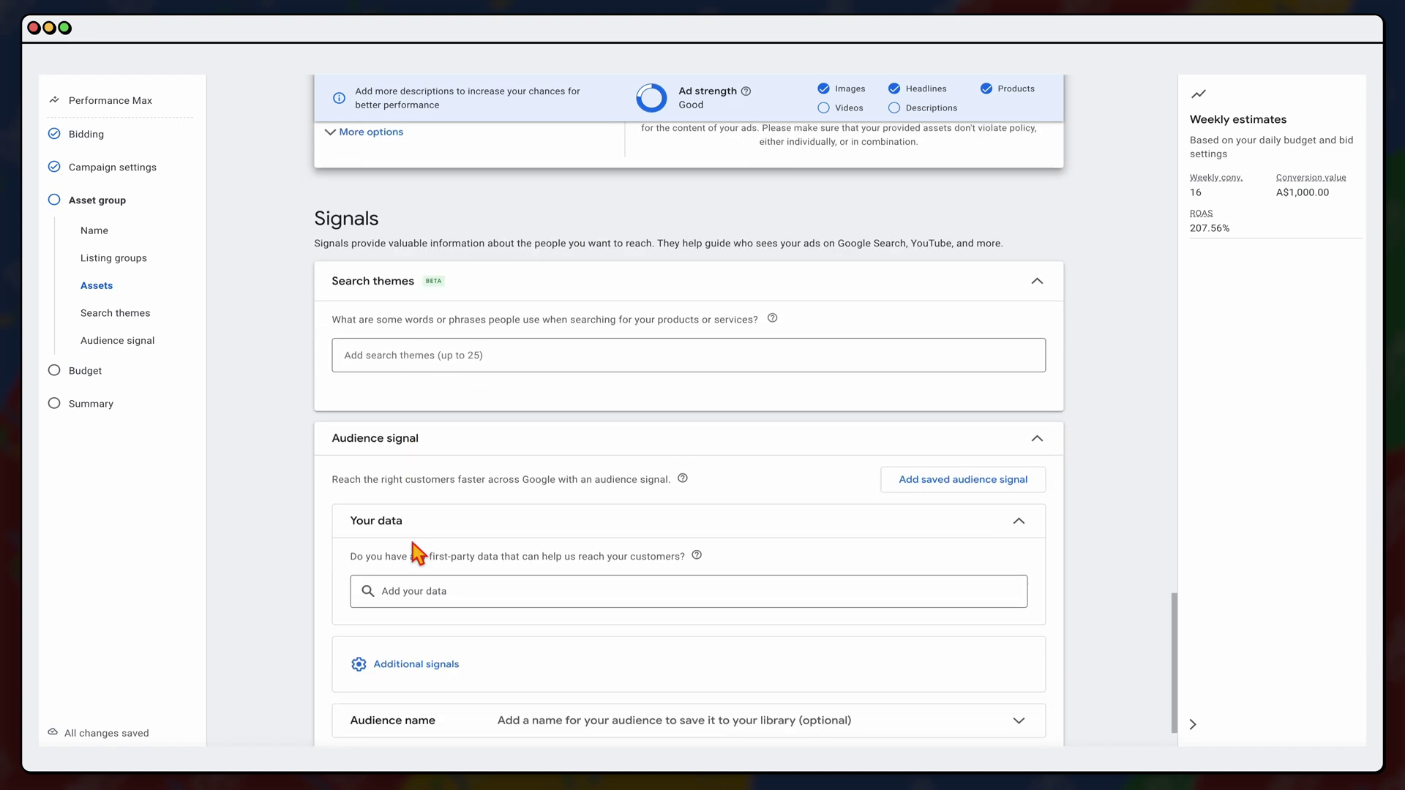
scroll(413, 546, down, 1)
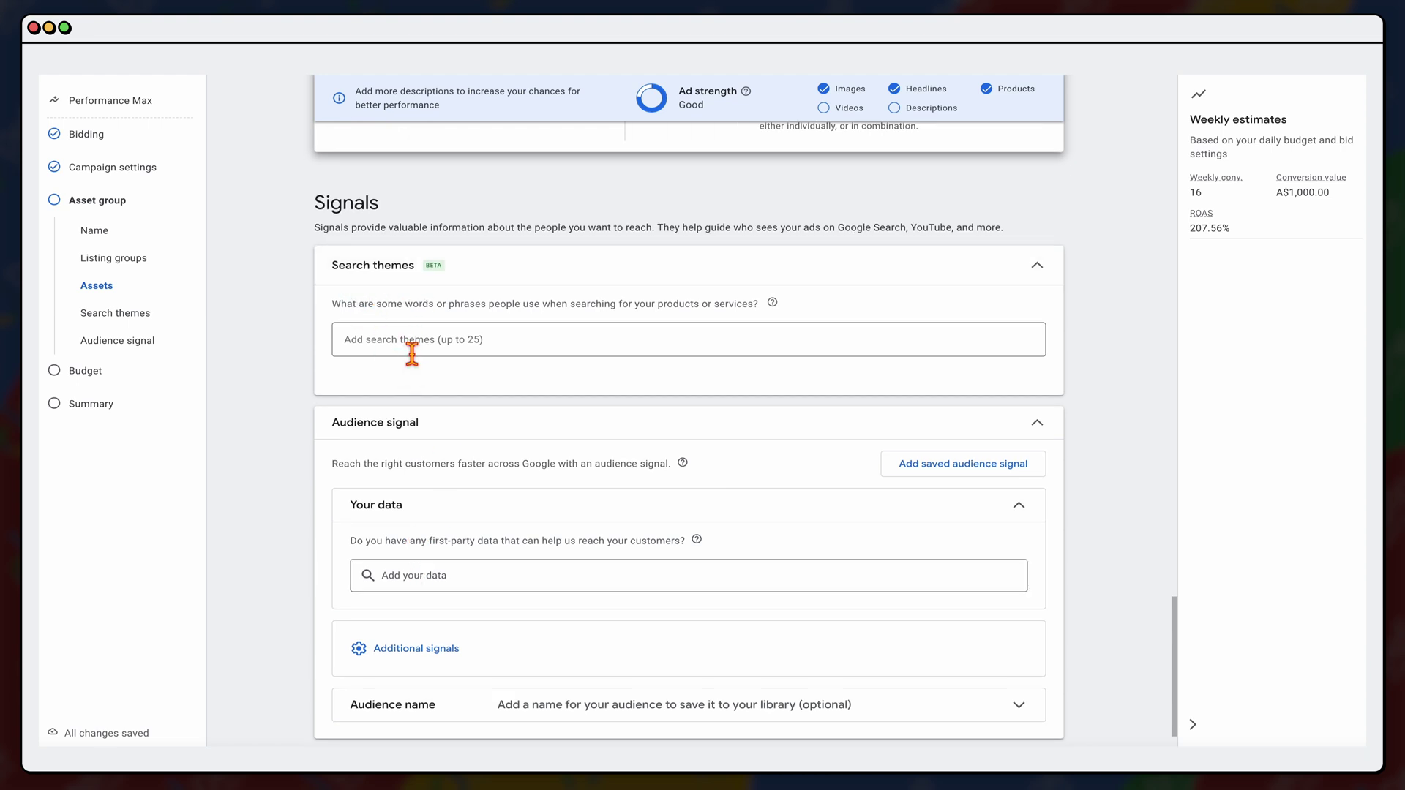
drag(331, 306, 753, 304)
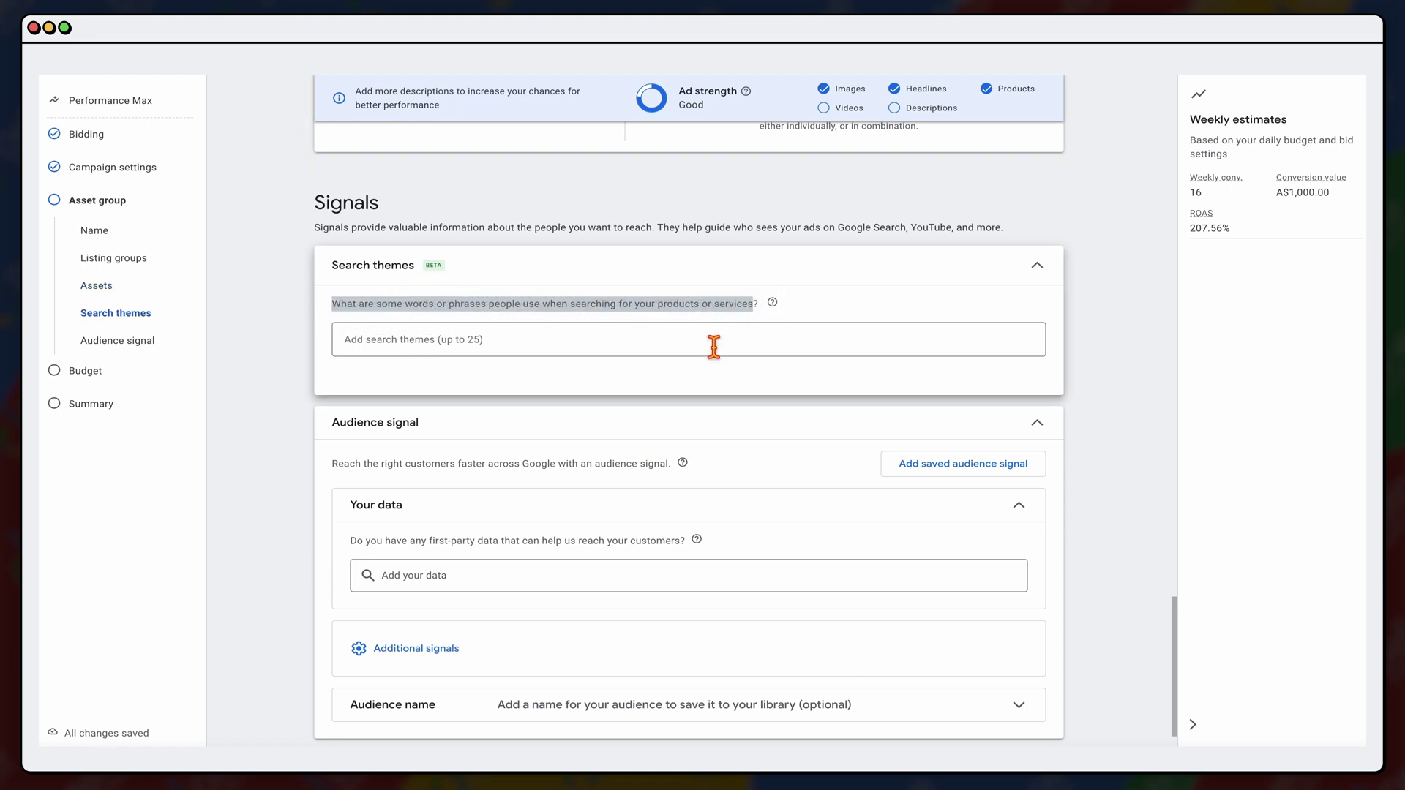
click(579, 338)
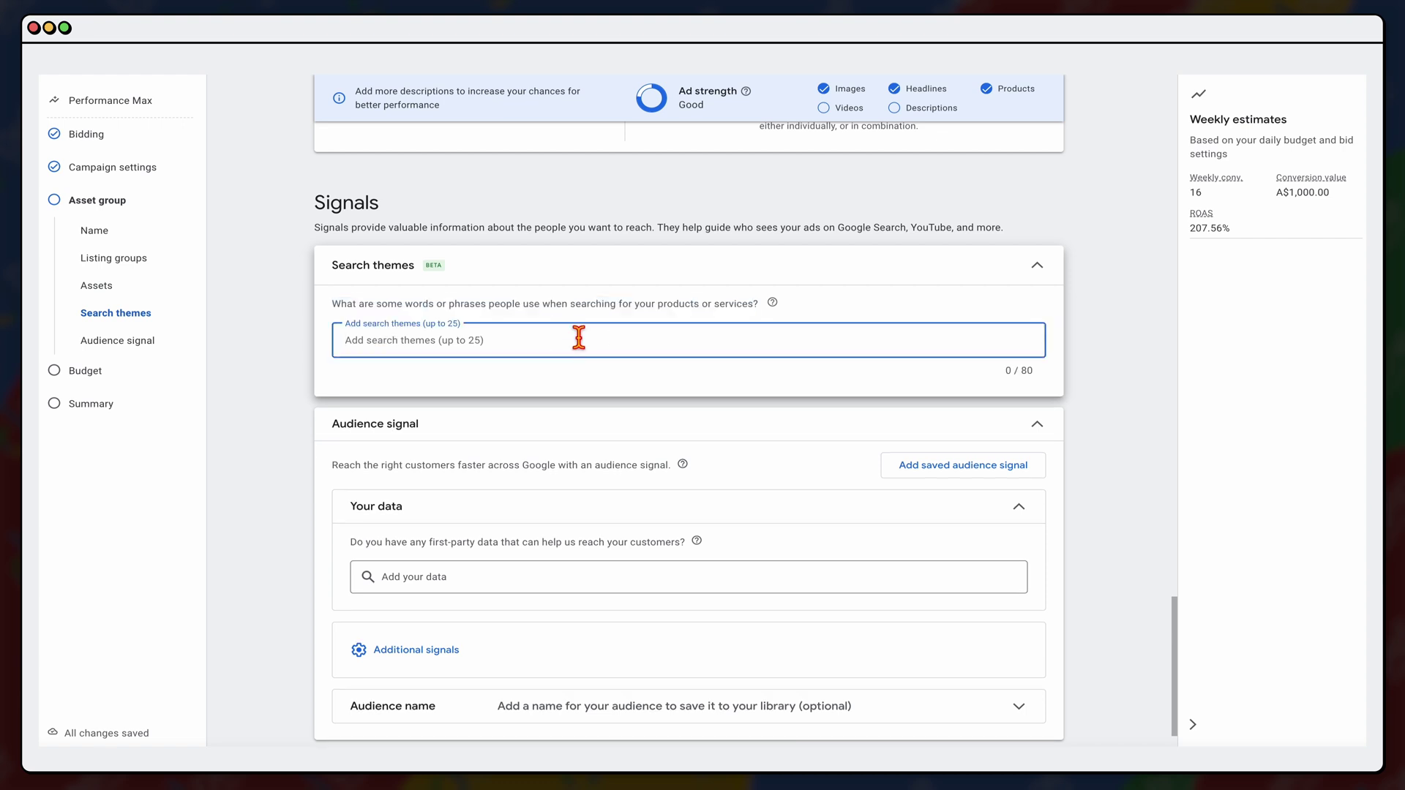
text(buy baby headphones)
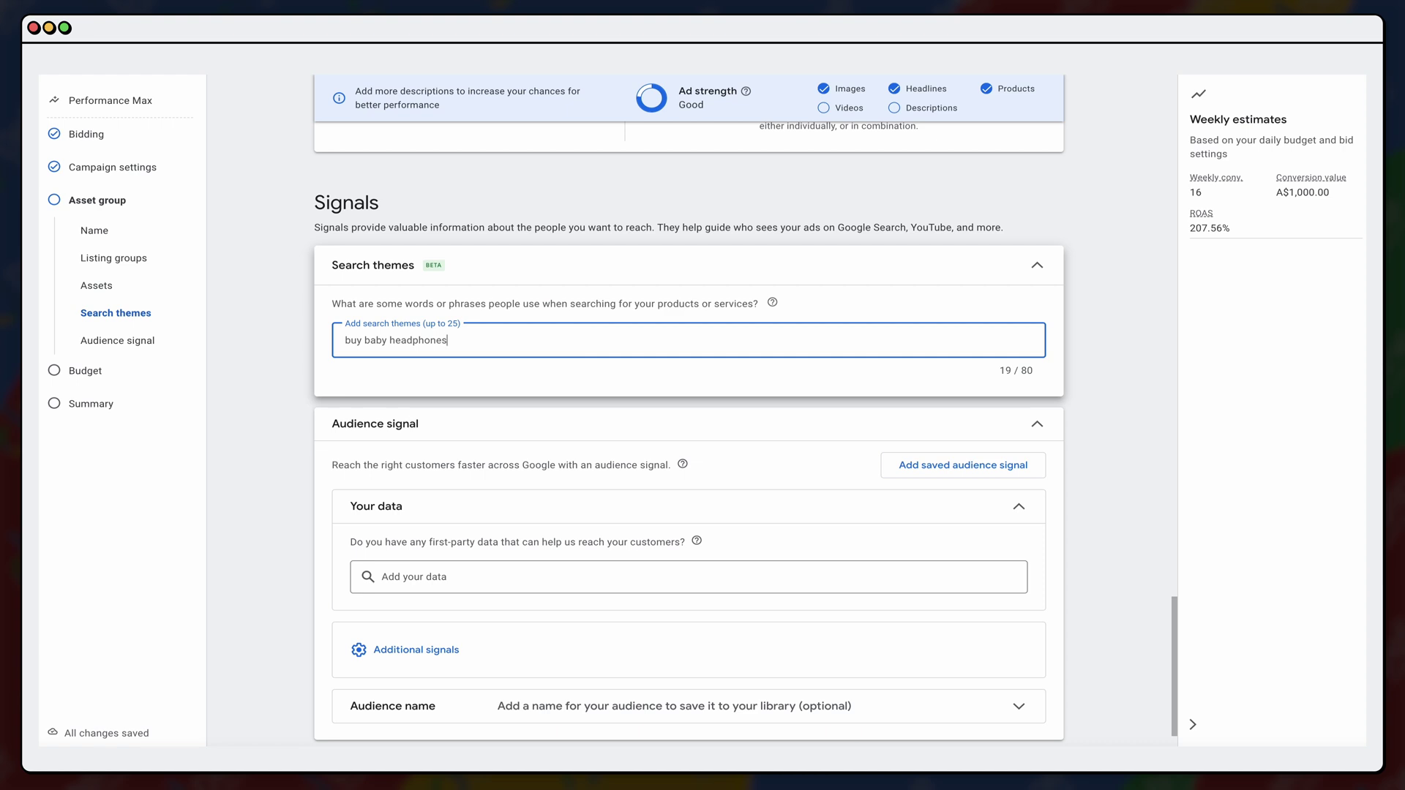
key(Return)
click(441, 330)
drag(441, 331, 448, 322)
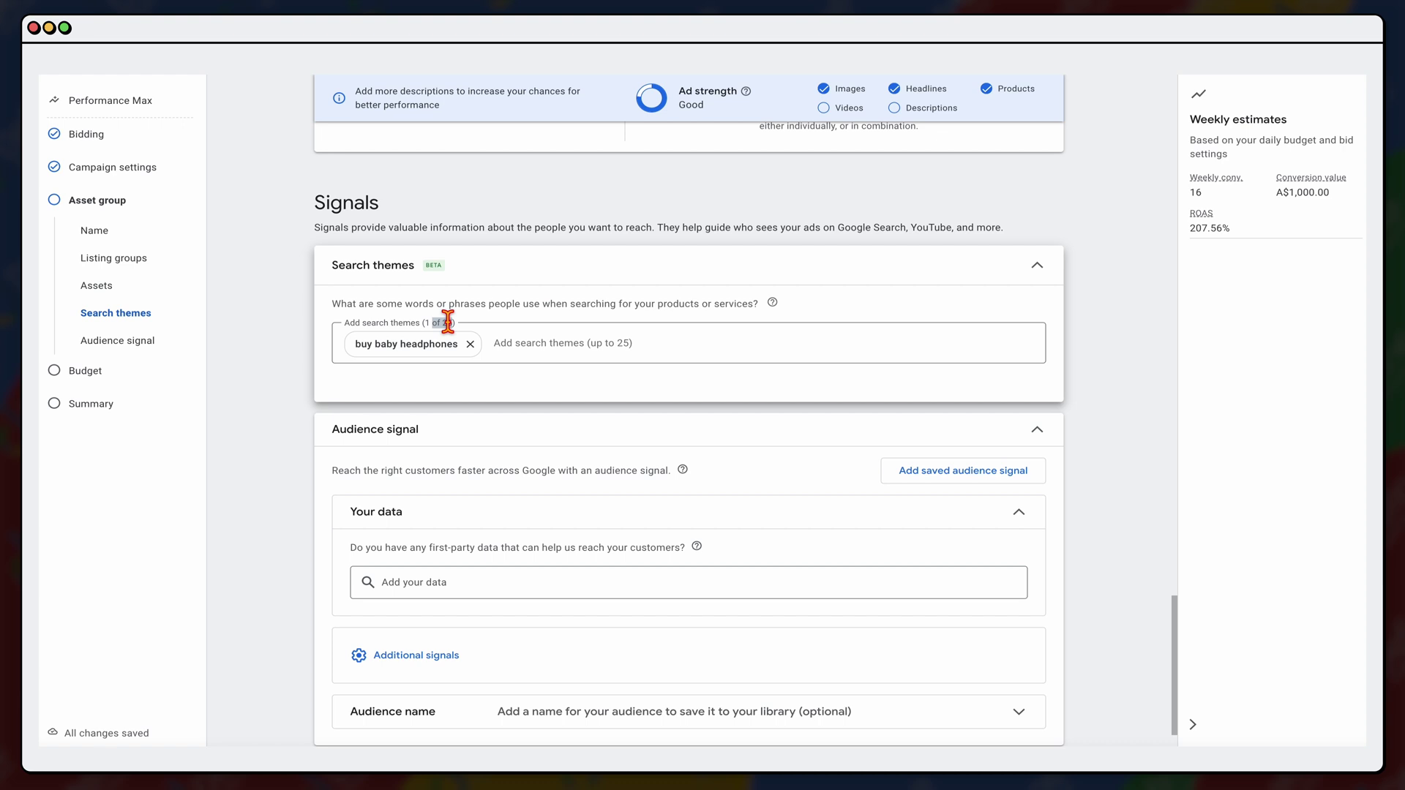
- Add the all converters, all users (both GA4 properties) and all visitors website segments as first-party data for the audience signal
scroll(635, 408, down, 2)
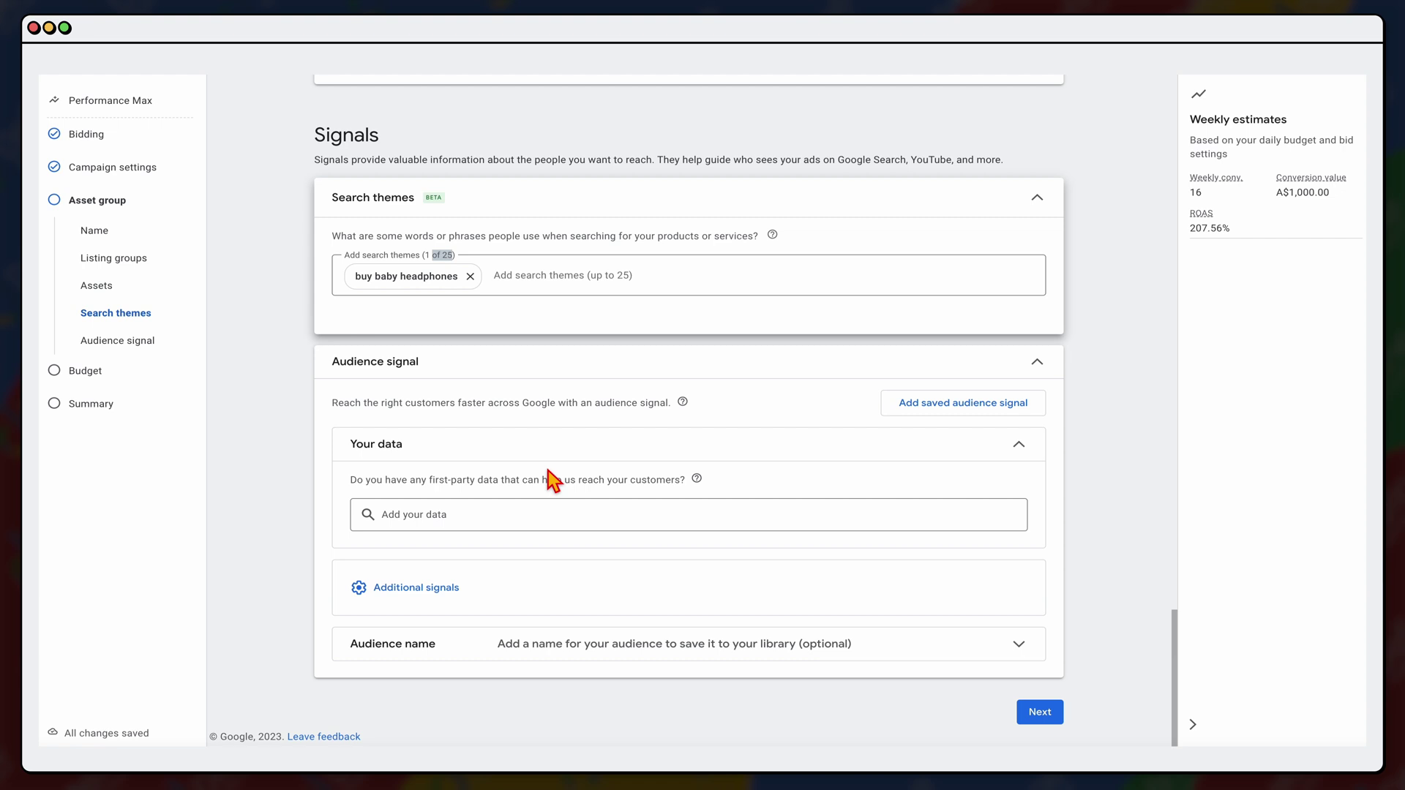
click(520, 513)
click(476, 517)
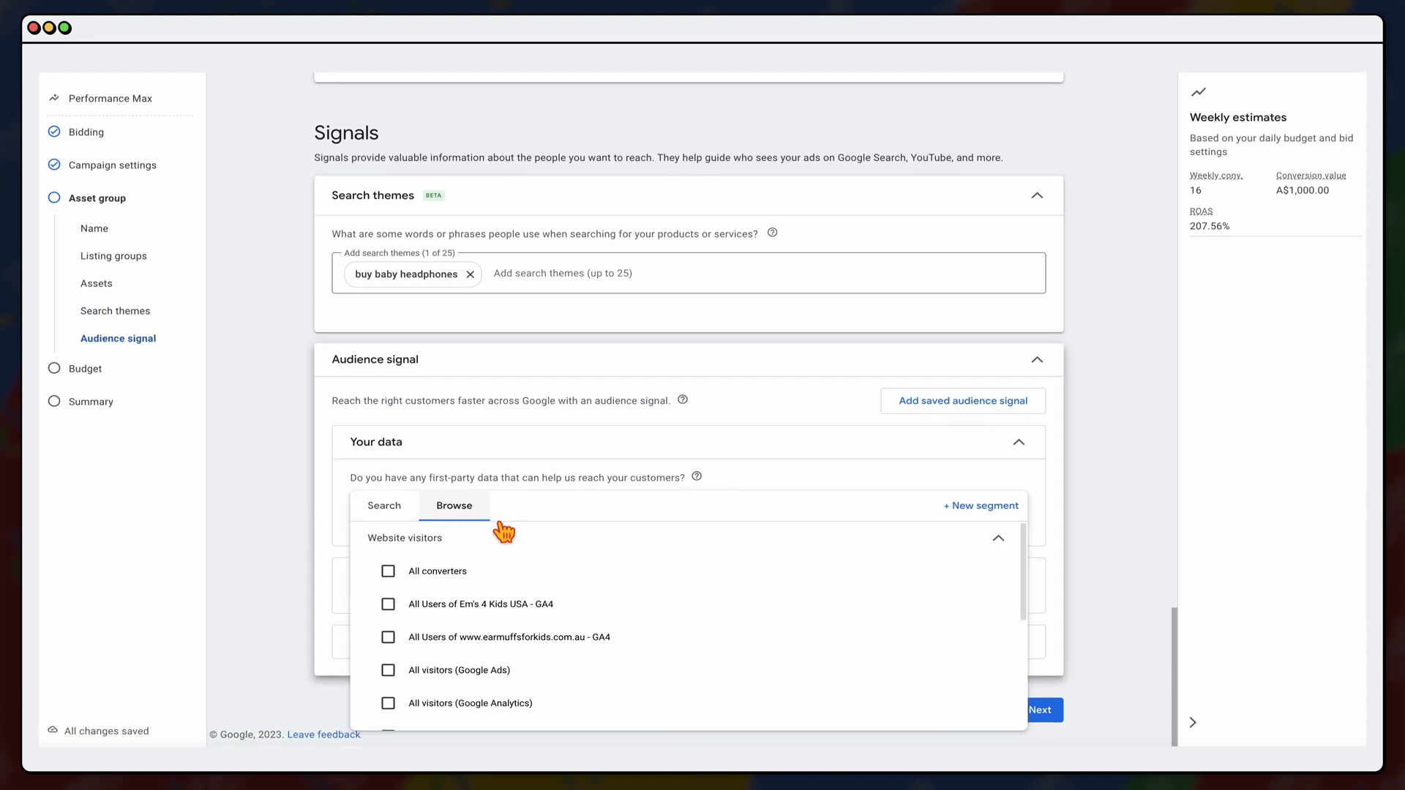
click(614, 596)
click(633, 614)
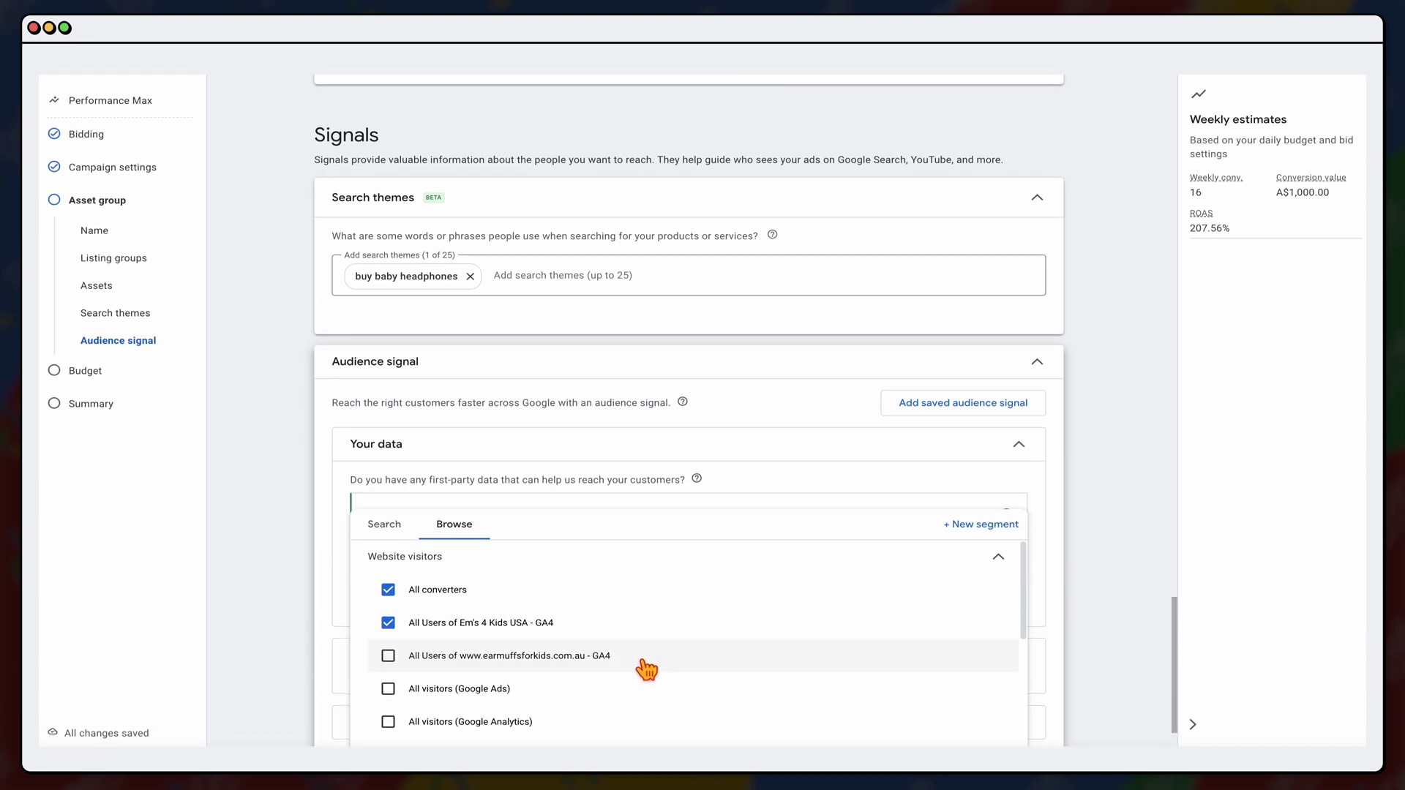
click(652, 657)
scroll(652, 659, down, 1)
click(652, 659)
click(650, 651)
click(651, 689)
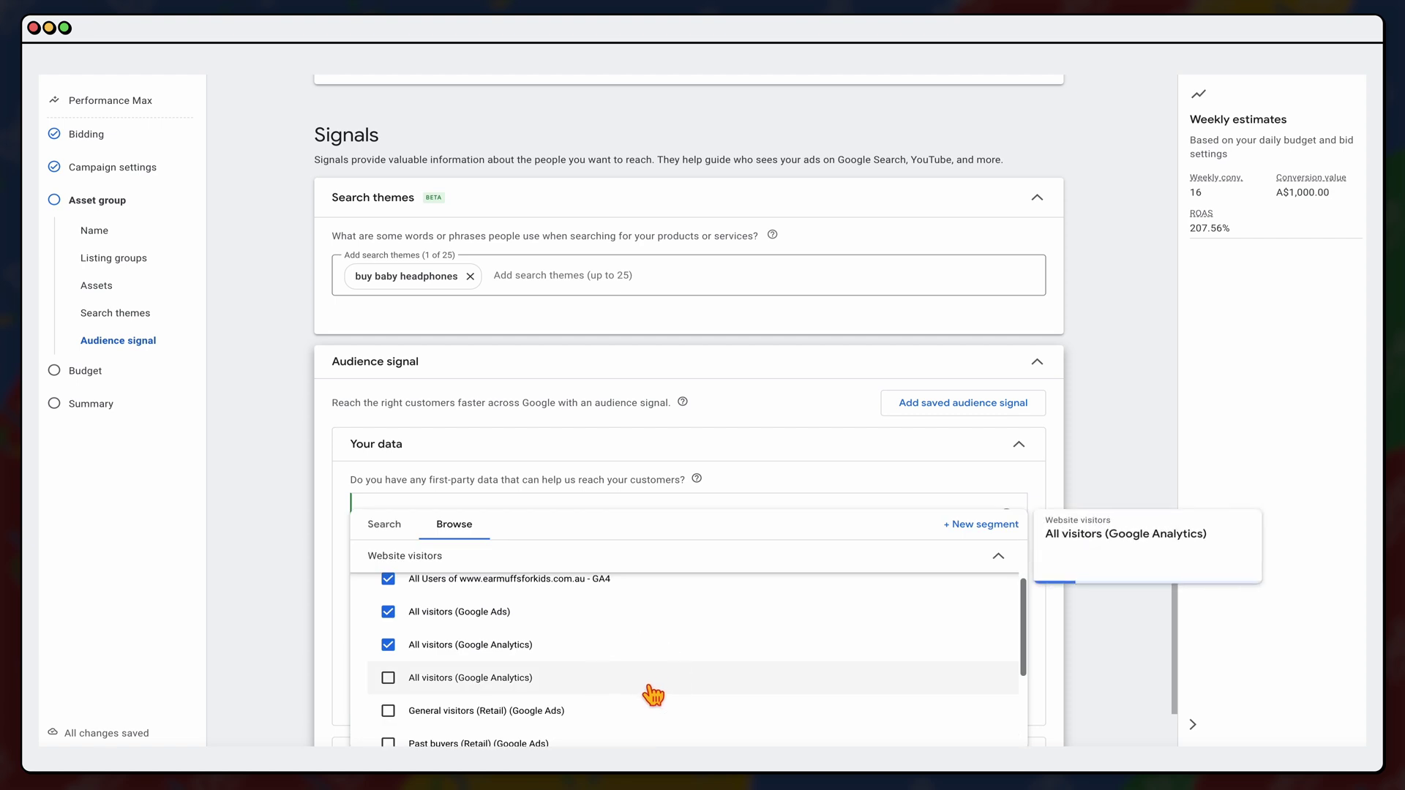
- Add the general visitors, past buyers, product viewers, both purchasers and shopping cart abandoners segments to the audience signal's first-party data
scroll(650, 673, down, 2)
click(651, 663)
scroll(653, 667, down, 1)
click(668, 641)
click(649, 670)
click(647, 692)
scroll(651, 699, down, 1)
click(653, 697)
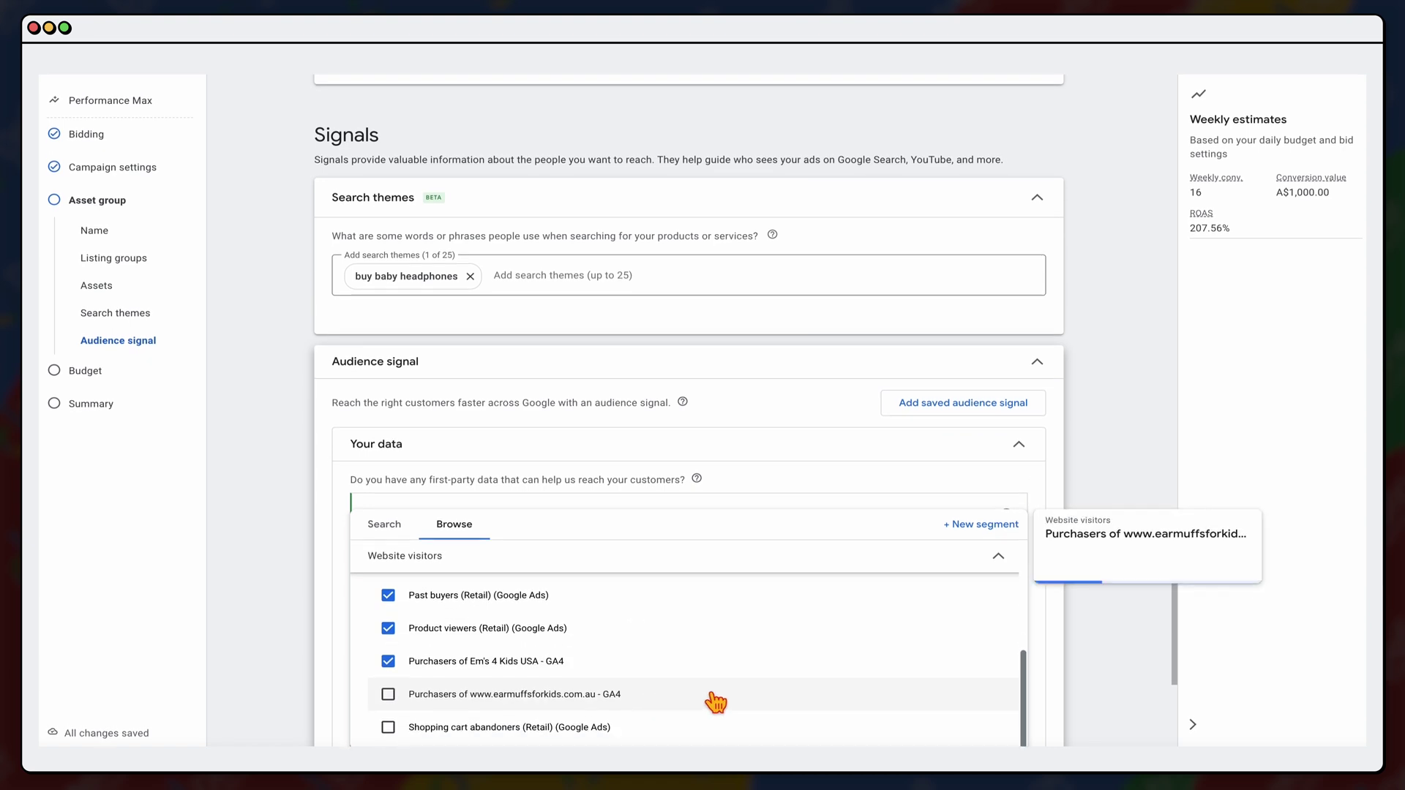
click(711, 728)
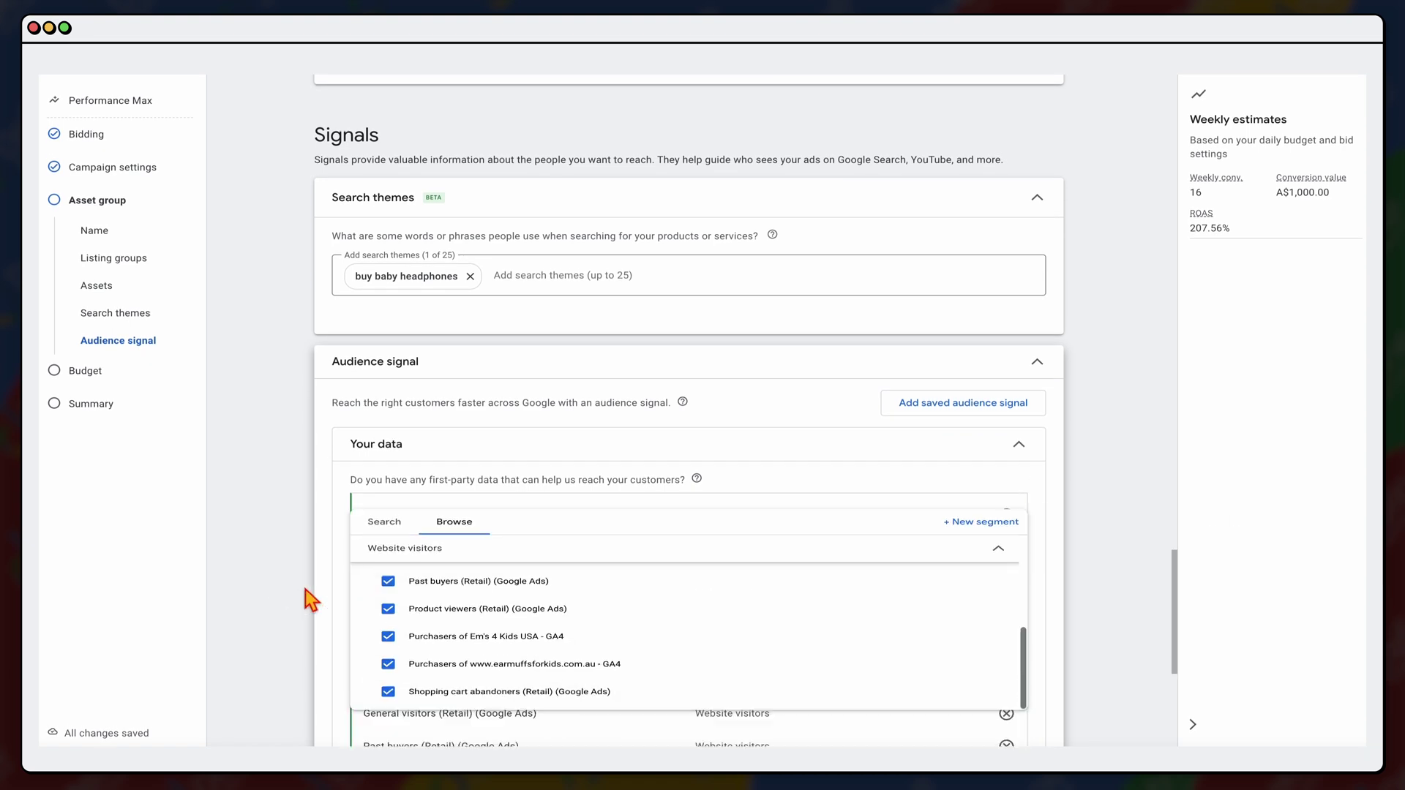
click(324, 601)
- Include interests and detailed demographics as an additional signal and open its detailed demographics list for browsing
scroll(327, 598, down, 6)
click(437, 538)
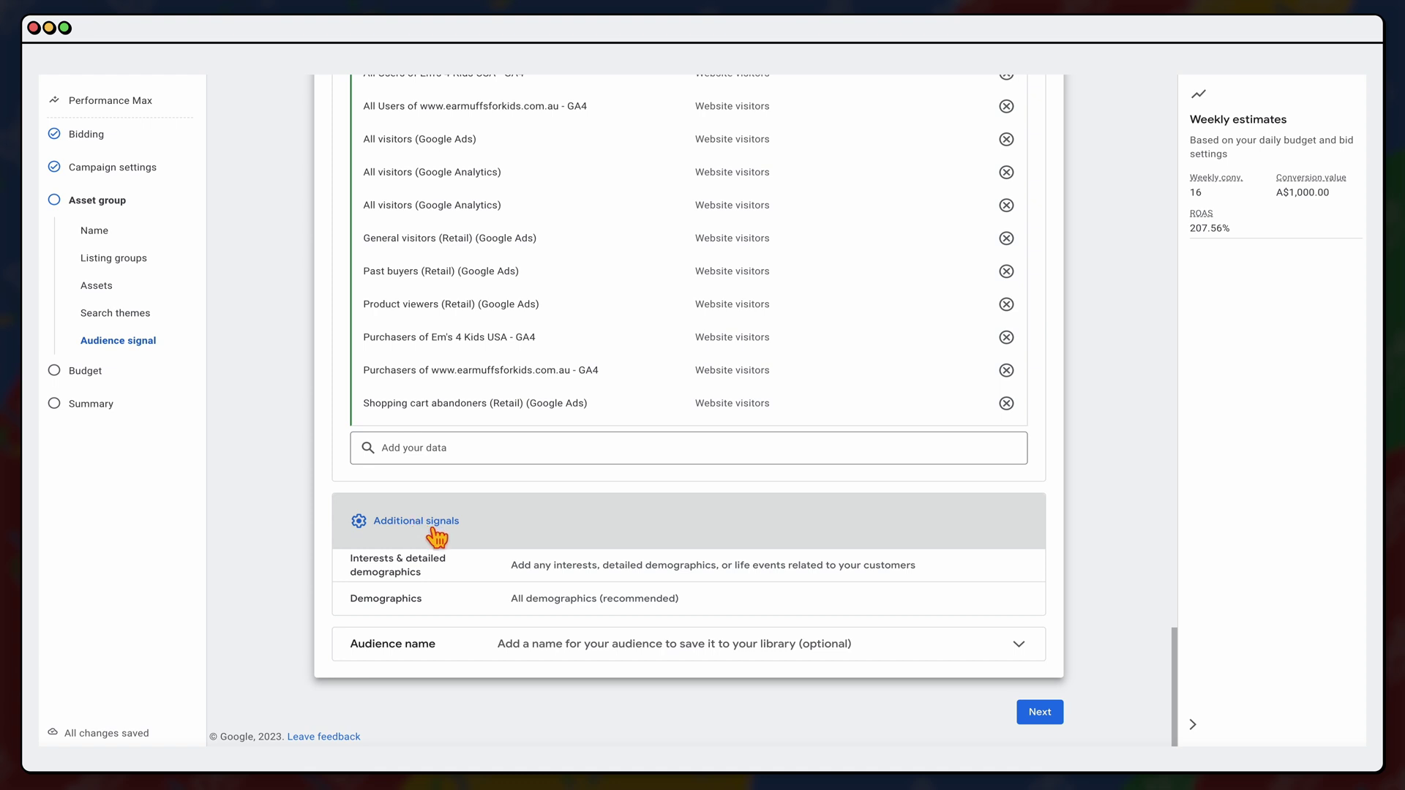
click(474, 578)
click(431, 604)
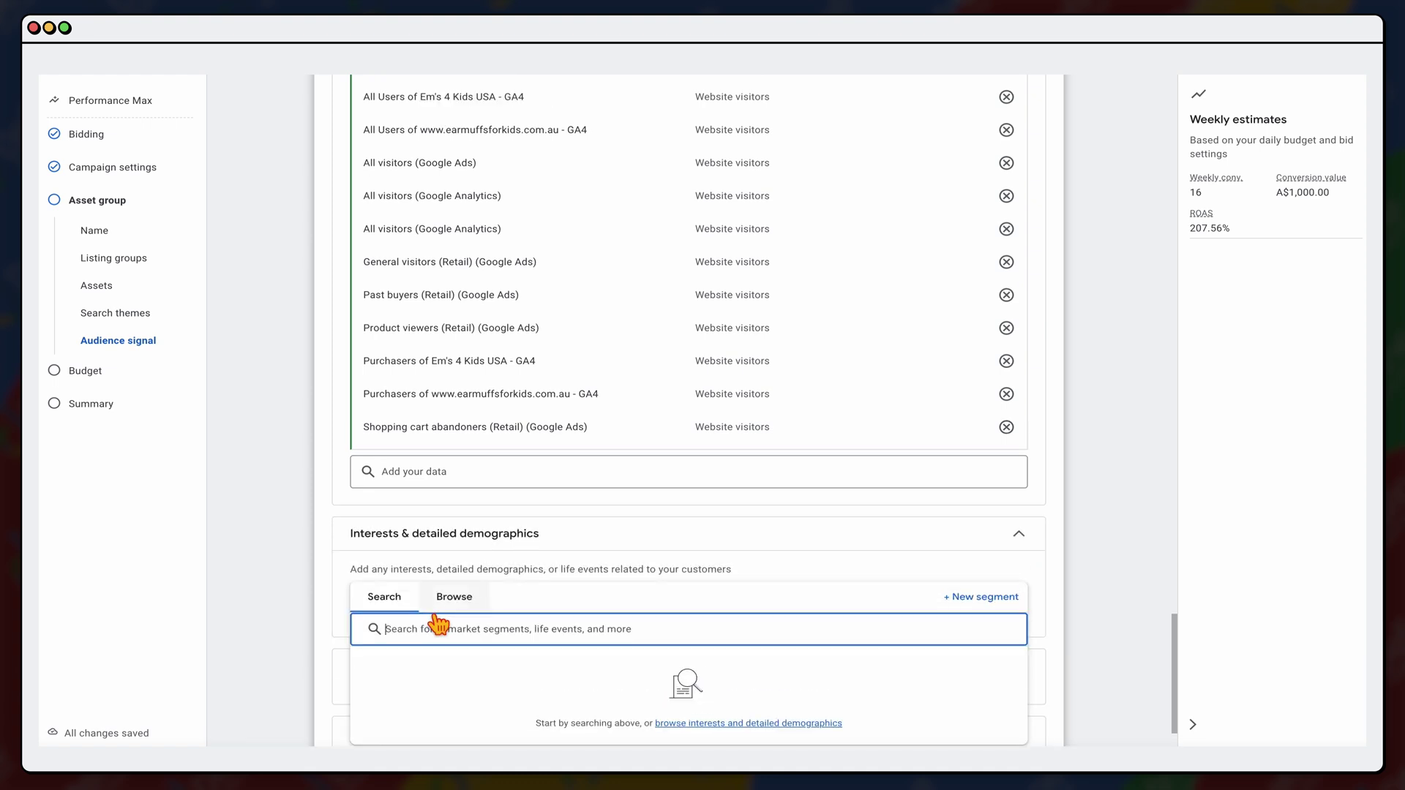
click(392, 610)
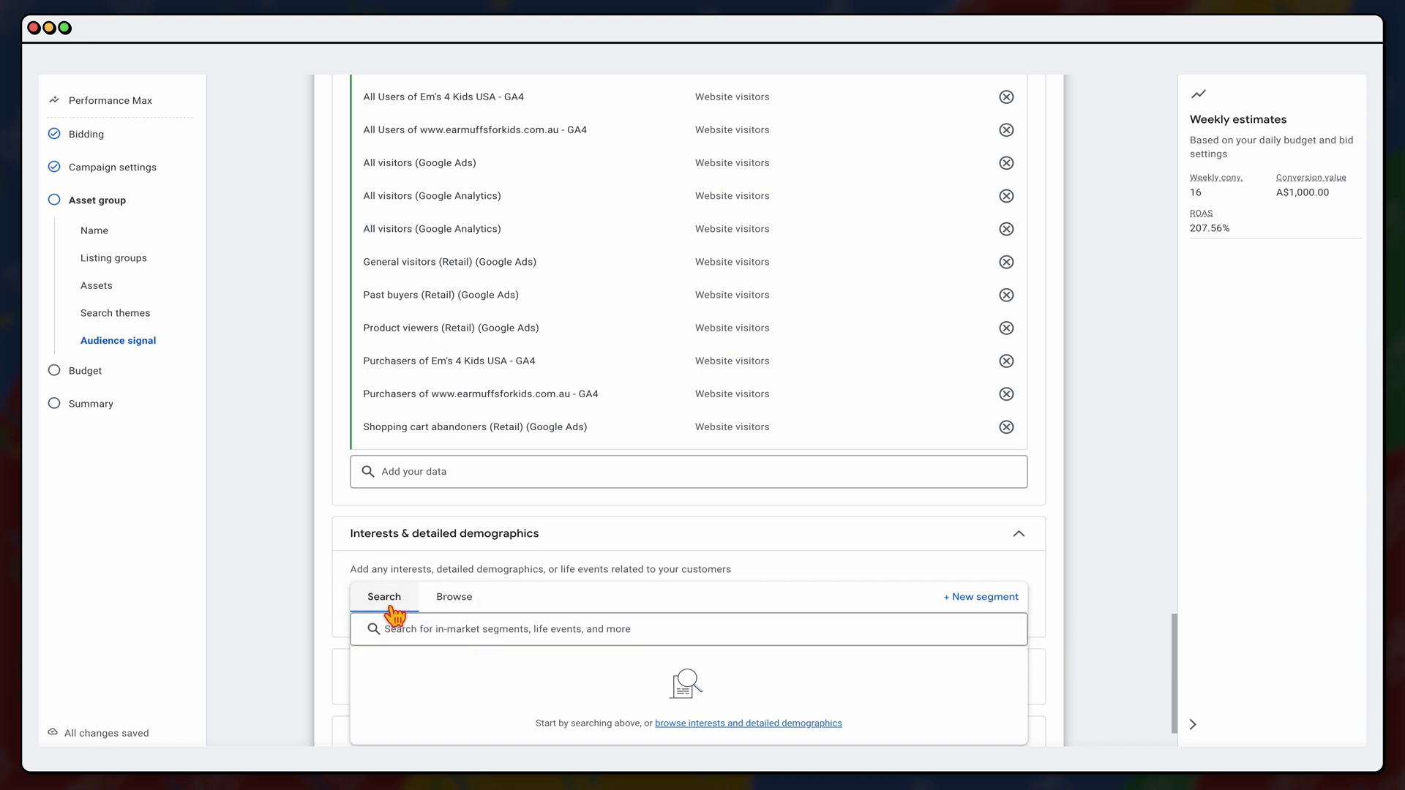
click(411, 634)
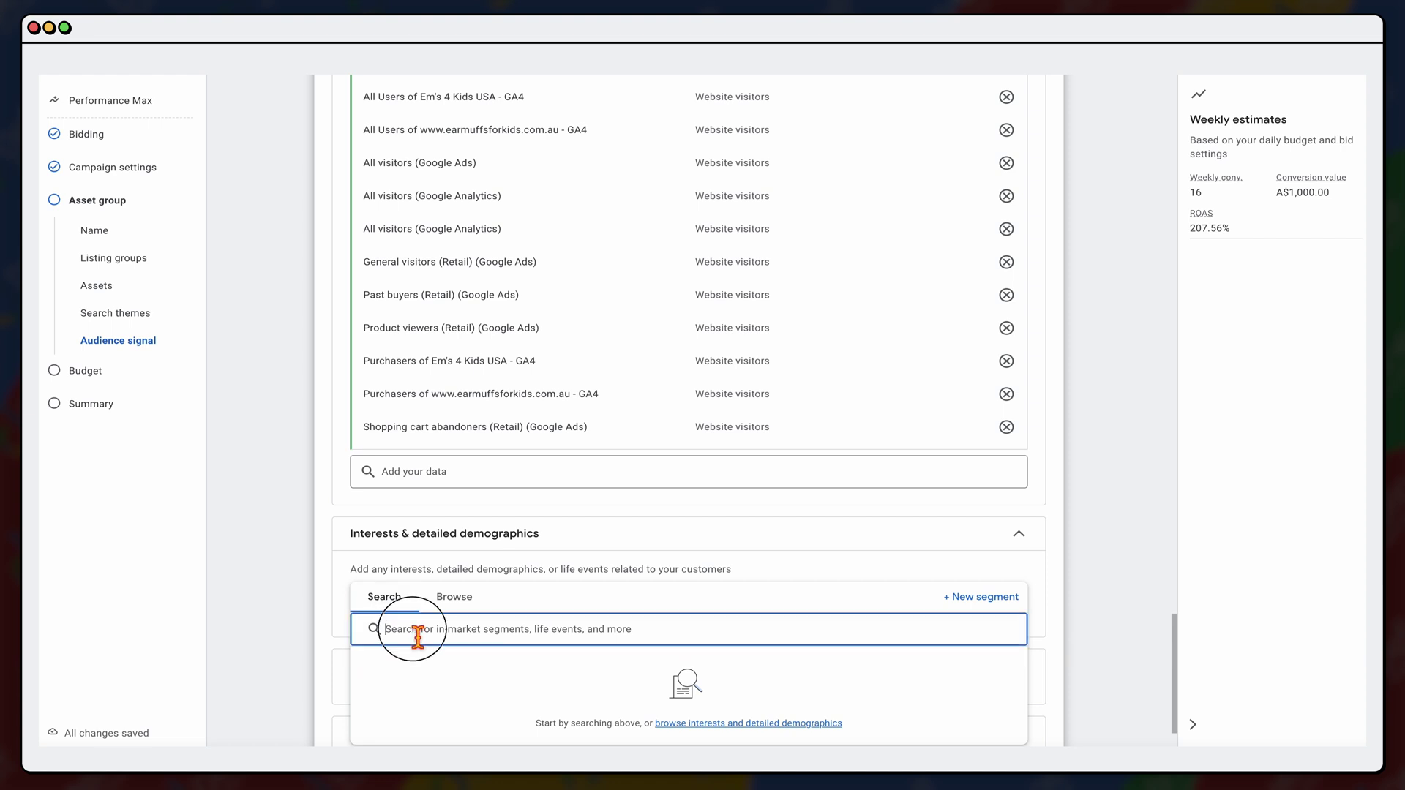
click(458, 615)
click(464, 622)
- Add all five parent groups, from Parents of Infants (0-1 years) to Parents of Teens (13-17 years), to the audience signal
scroll(305, 644, down, 1)
click(449, 665)
click(447, 634)
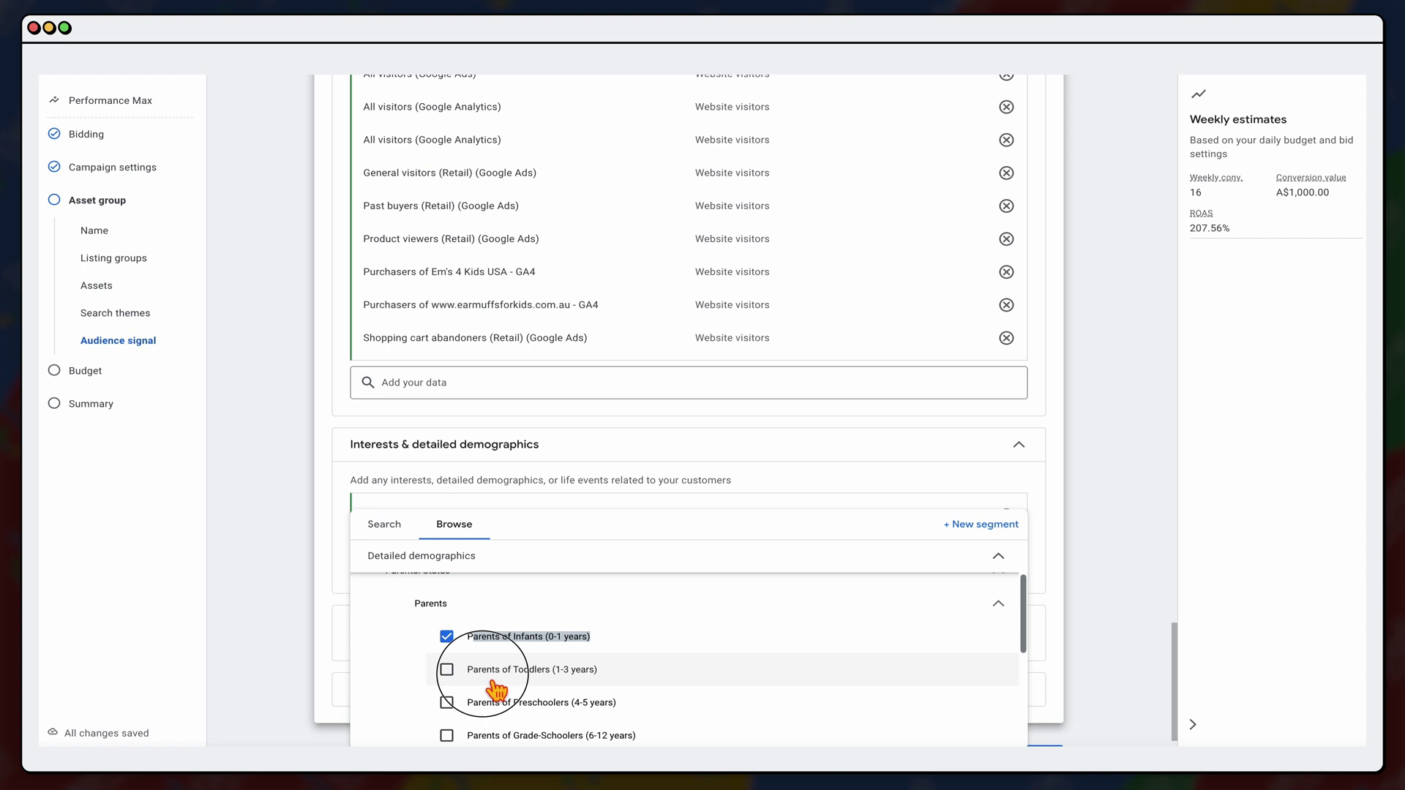
drag(479, 668, 505, 707)
click(505, 707)
click(508, 733)
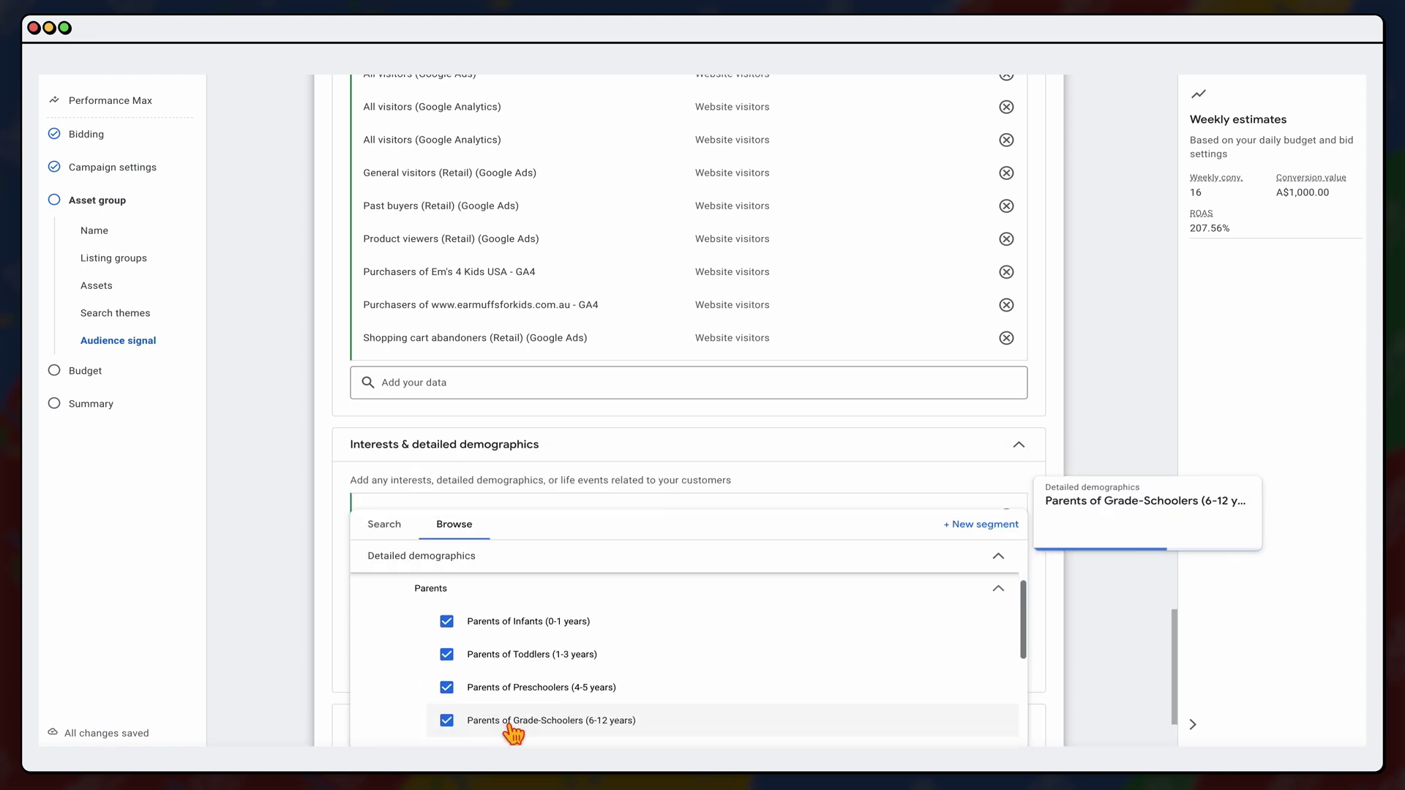
scroll(515, 710, down, 2)
click(513, 637)
click(228, 600)
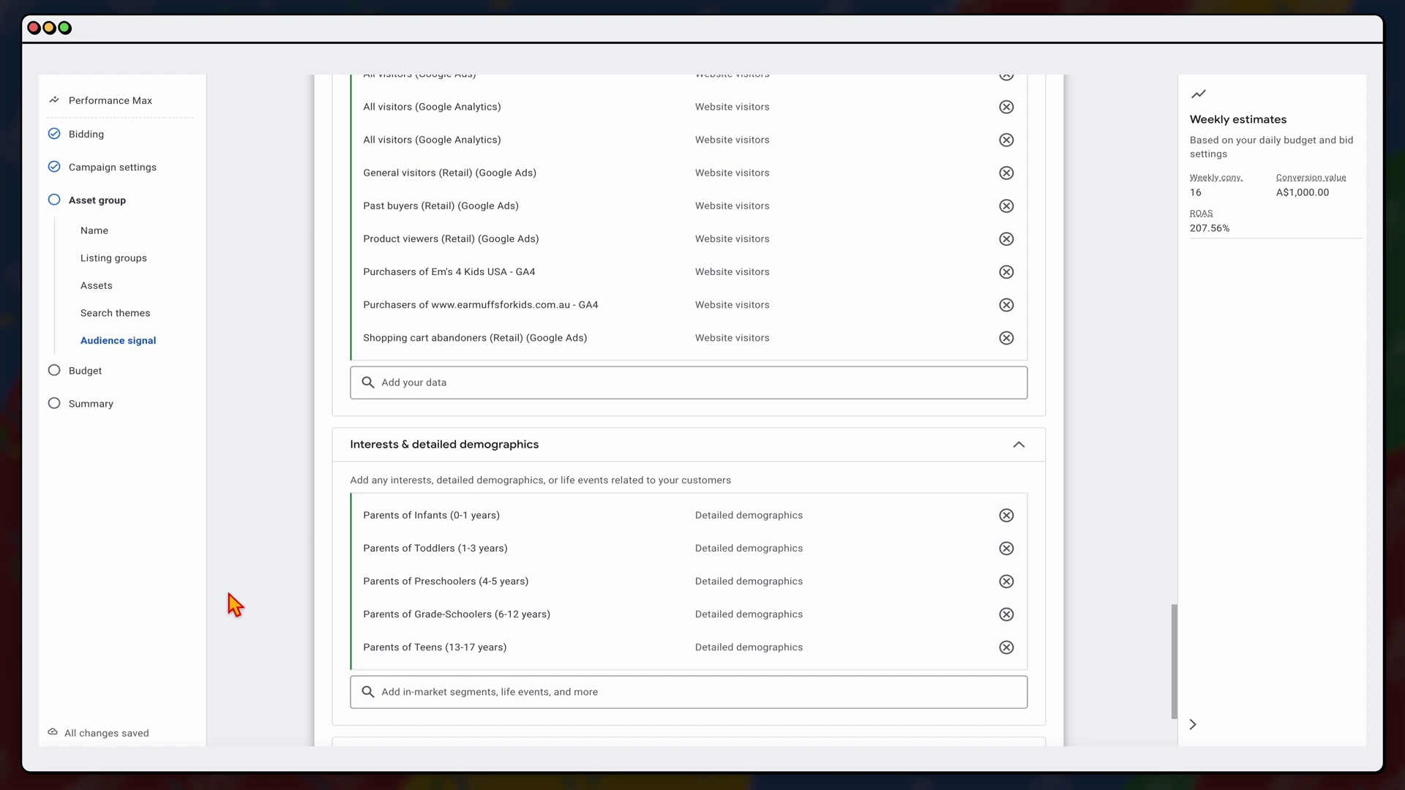
- Open the demographics section under the additional signals and check its gender and age options
scroll(252, 590, down, 1)
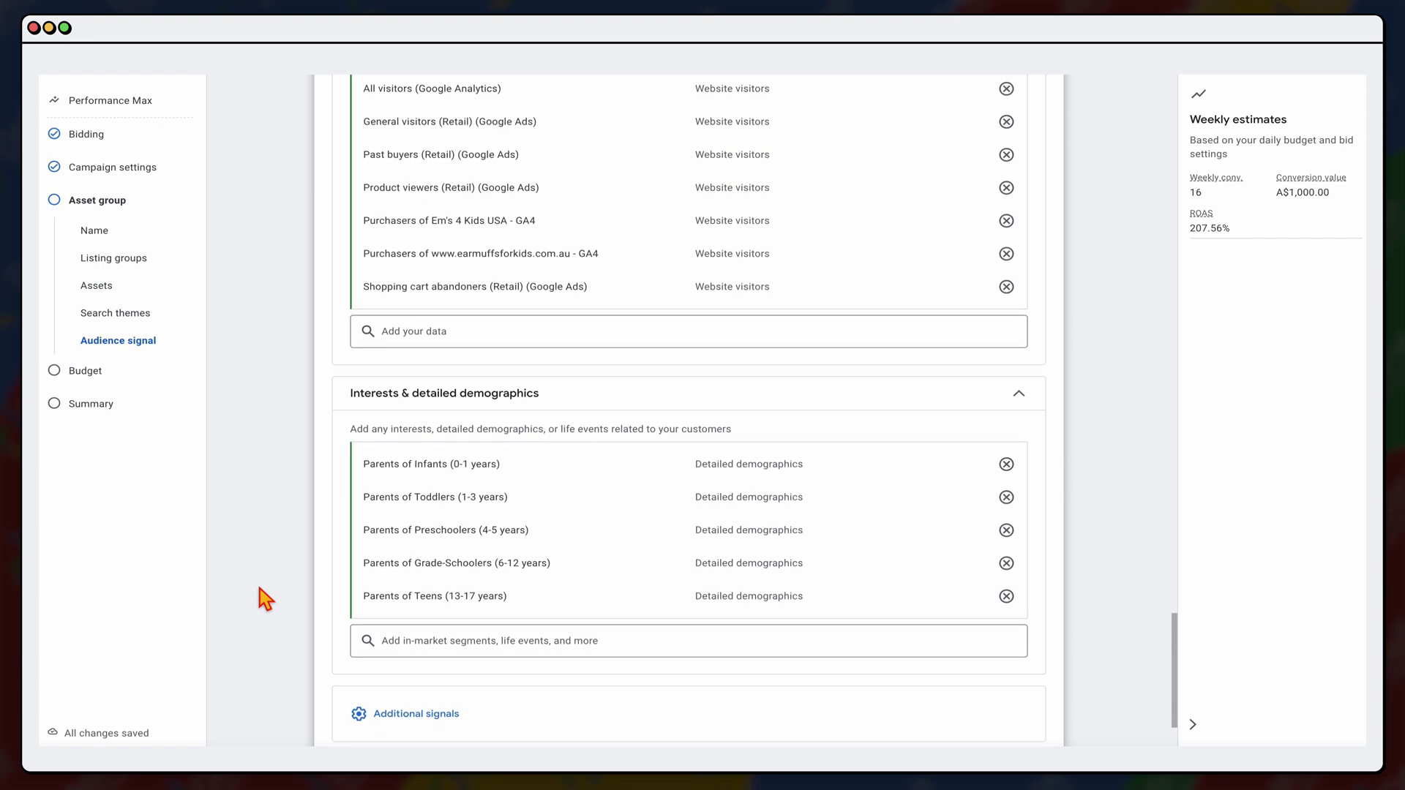
scroll(260, 588, down, 3)
click(386, 585)
click(1019, 597)
scroll(556, 615, down, 1)
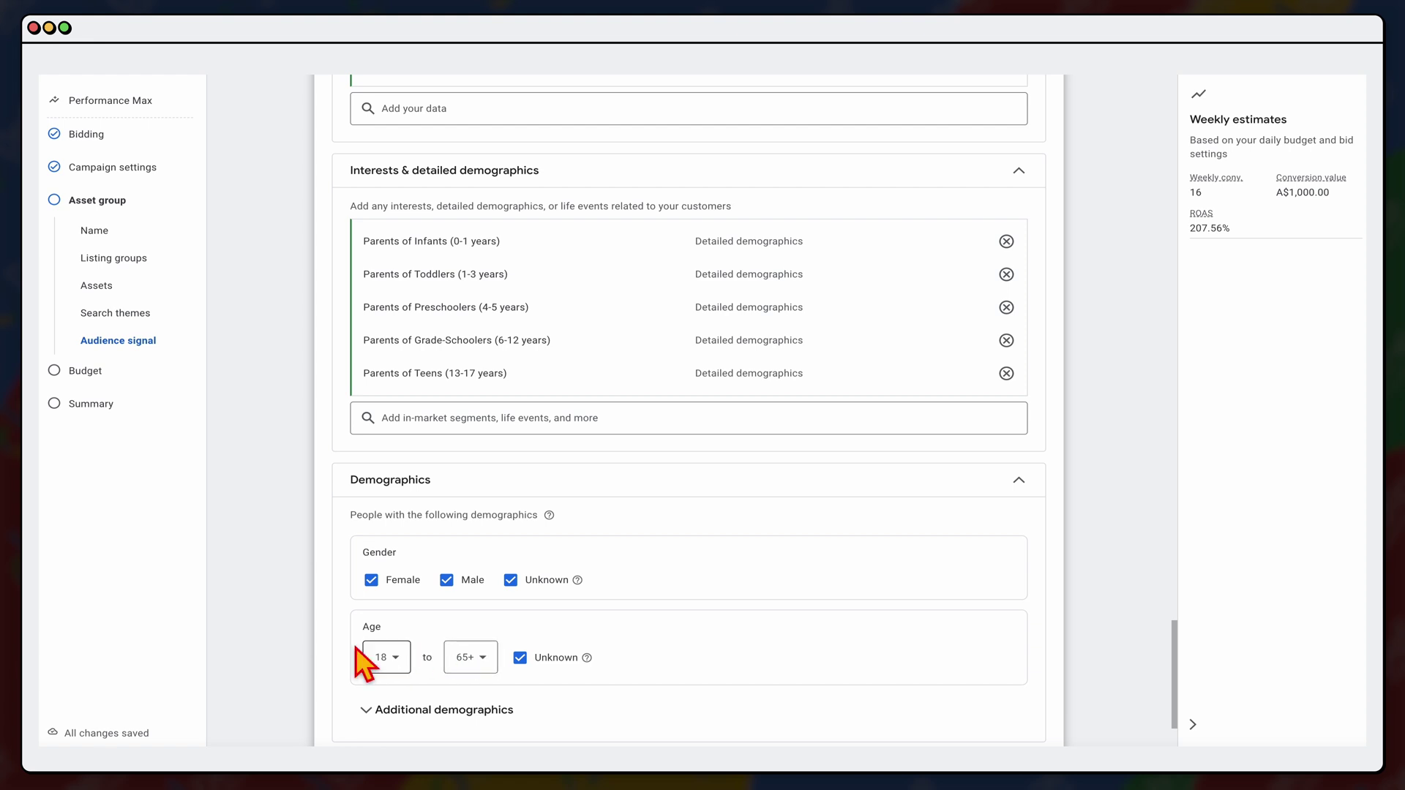
scroll(476, 662, down, 2)
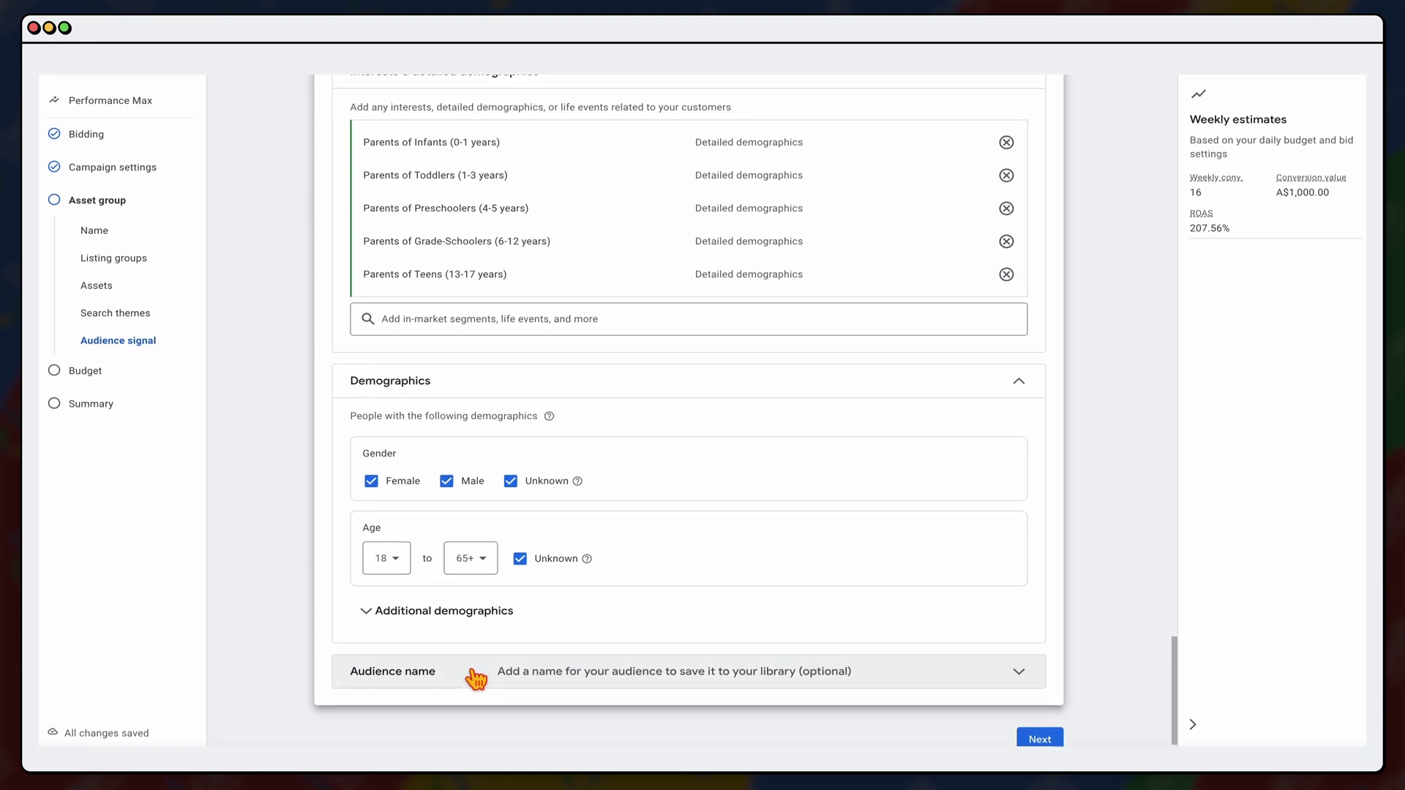
- Review the selected audience segments and name the audience "Sales 24"
click(552, 686)
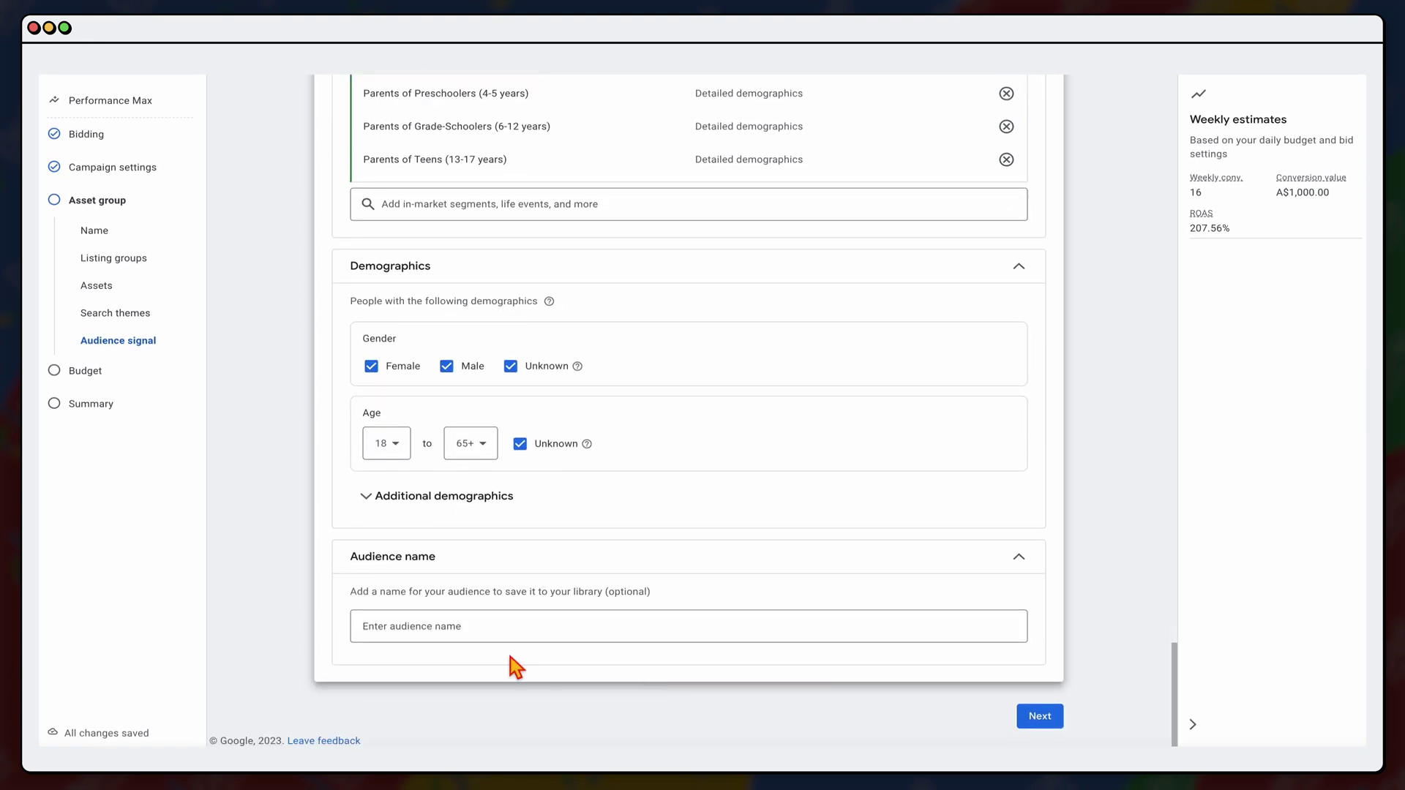
click(487, 628)
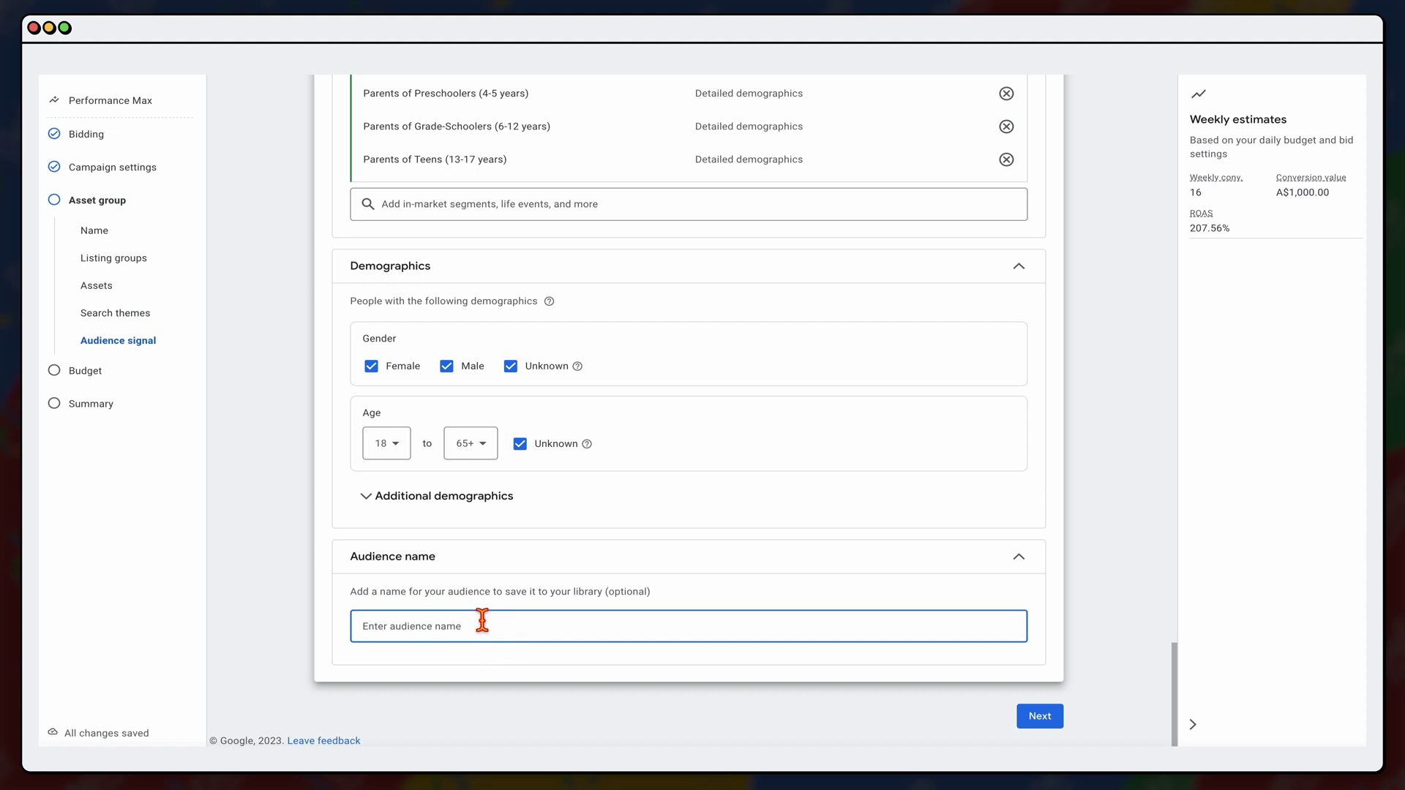
scroll(497, 611, up, 10)
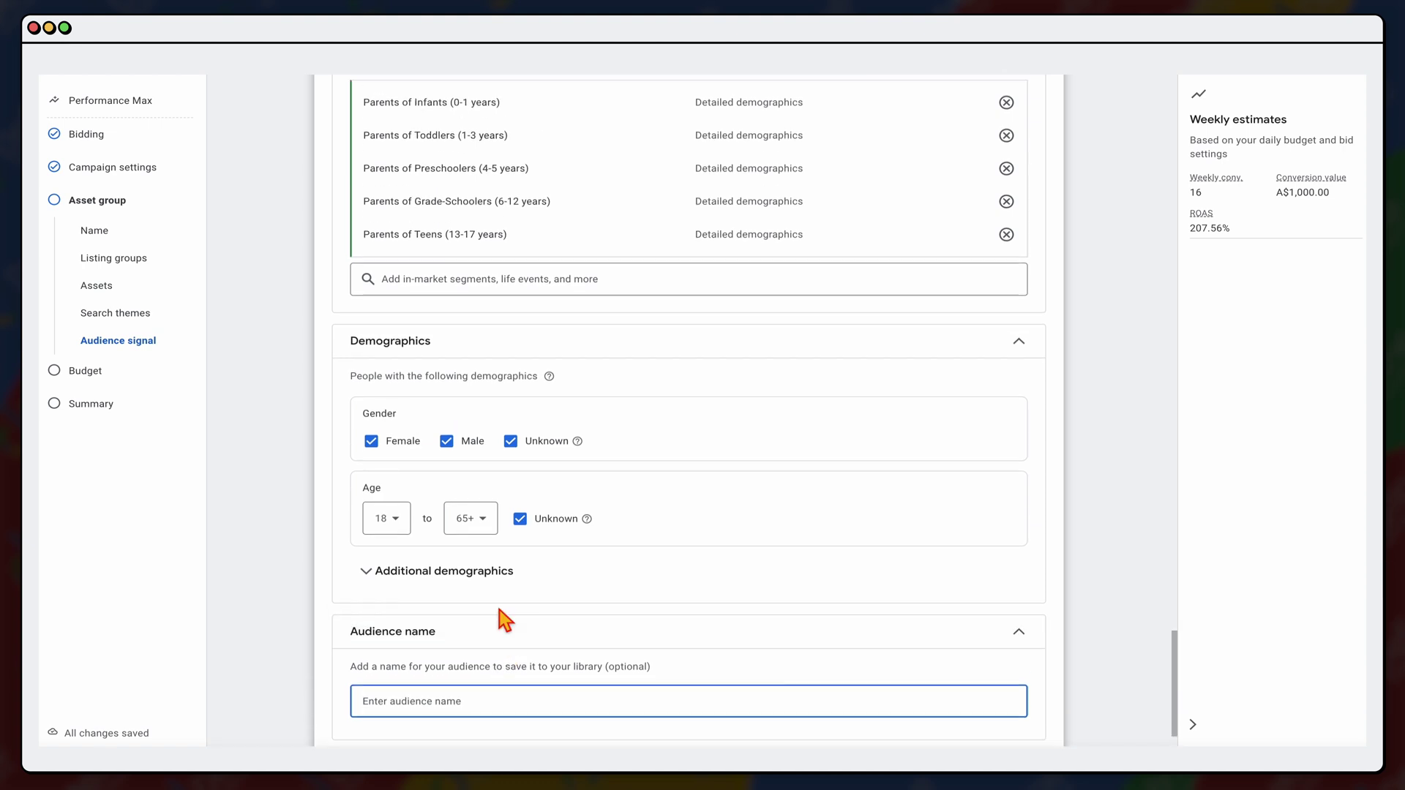
scroll(516, 568, up, 6)
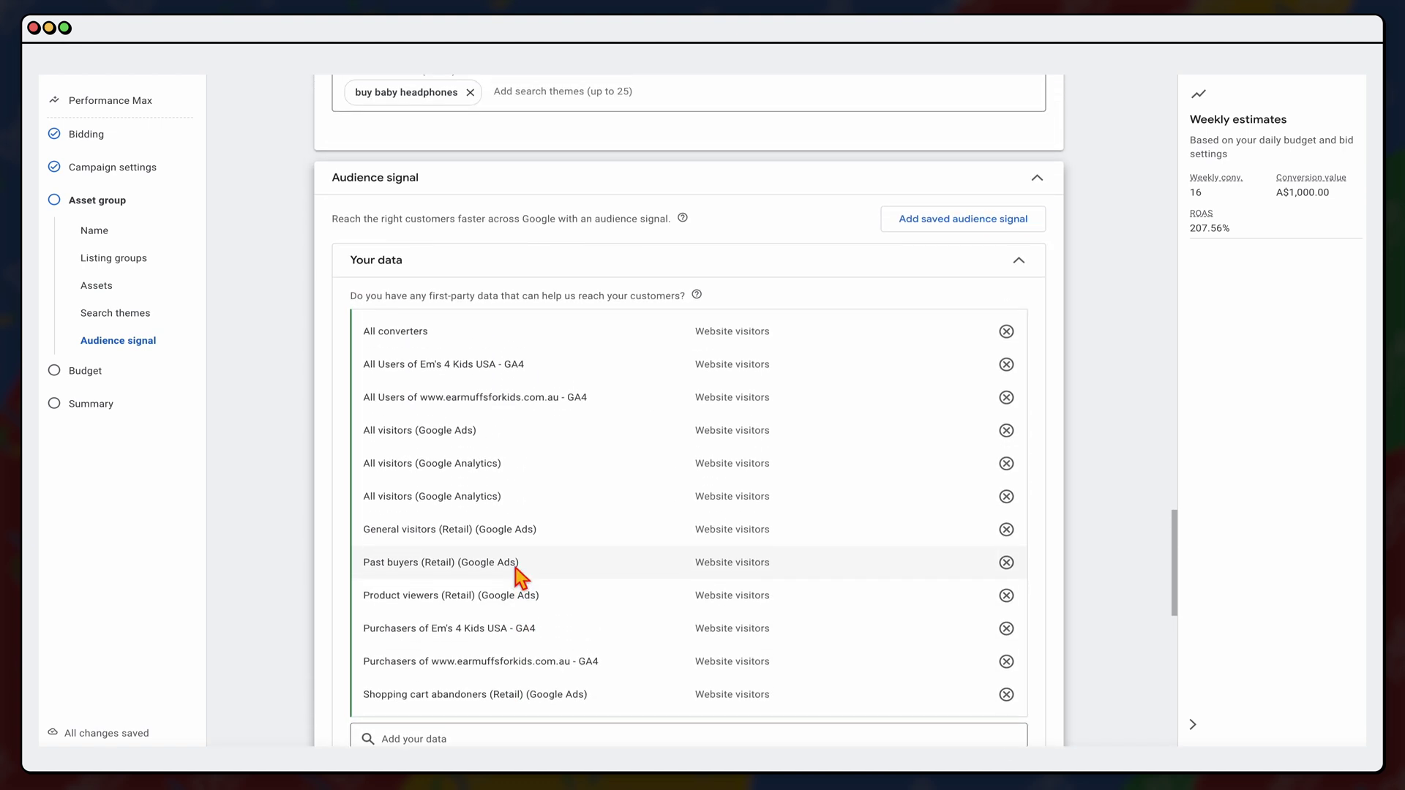
scroll(491, 520, down, 10)
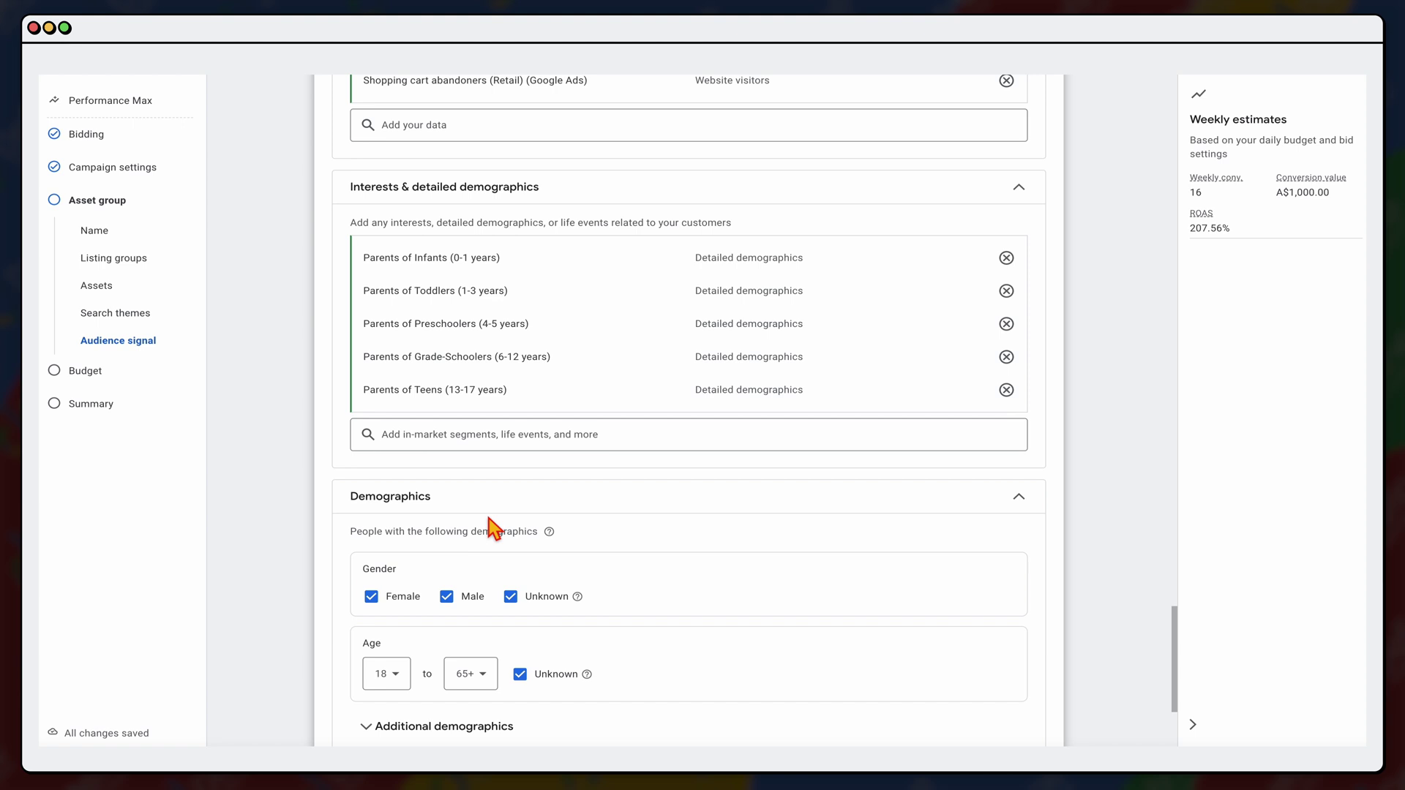
scroll(488, 544, down, 3)
click(489, 622)
text(Sales 24)
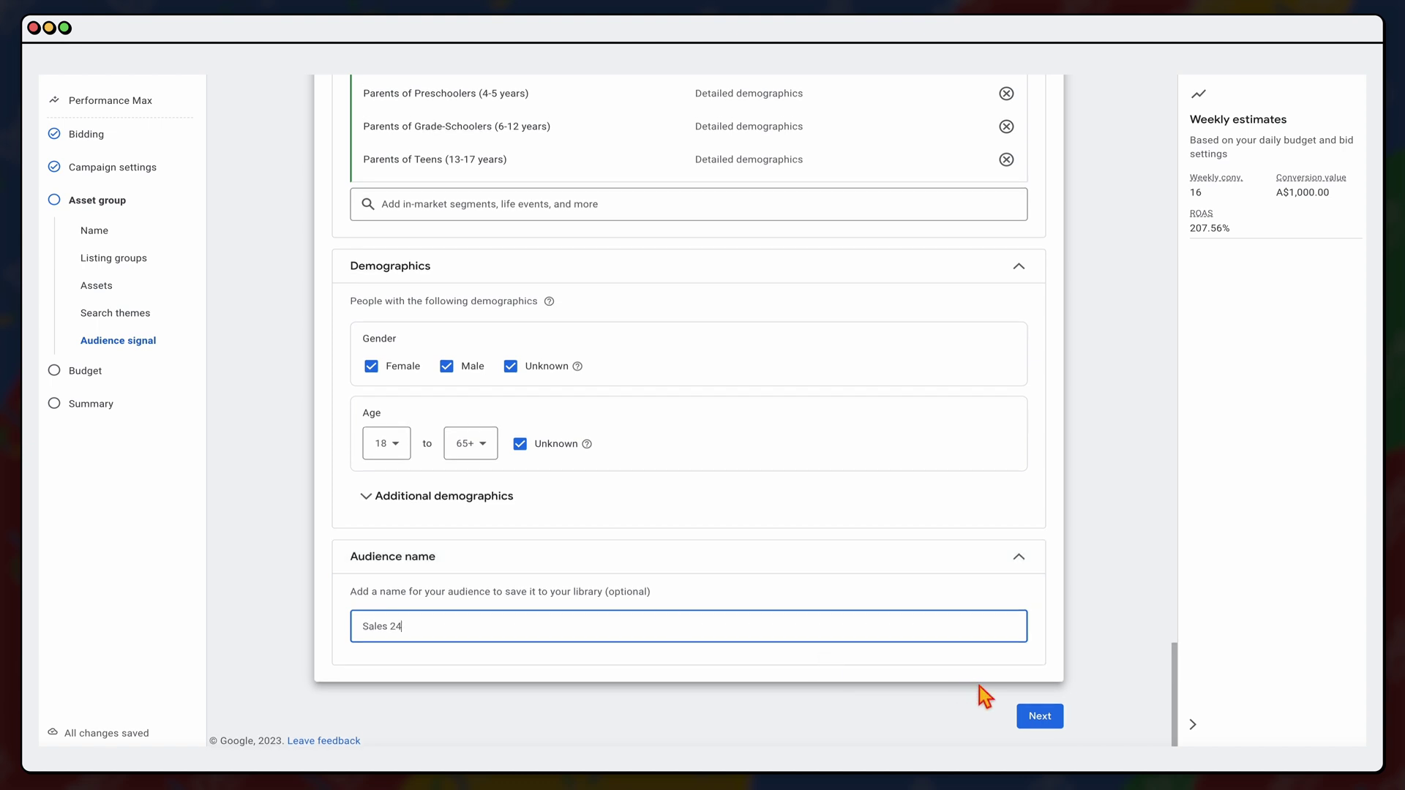
- Finish the asset group, set the average daily budget to A$30.00 and proceed to the campaign summary
click(1038, 719)
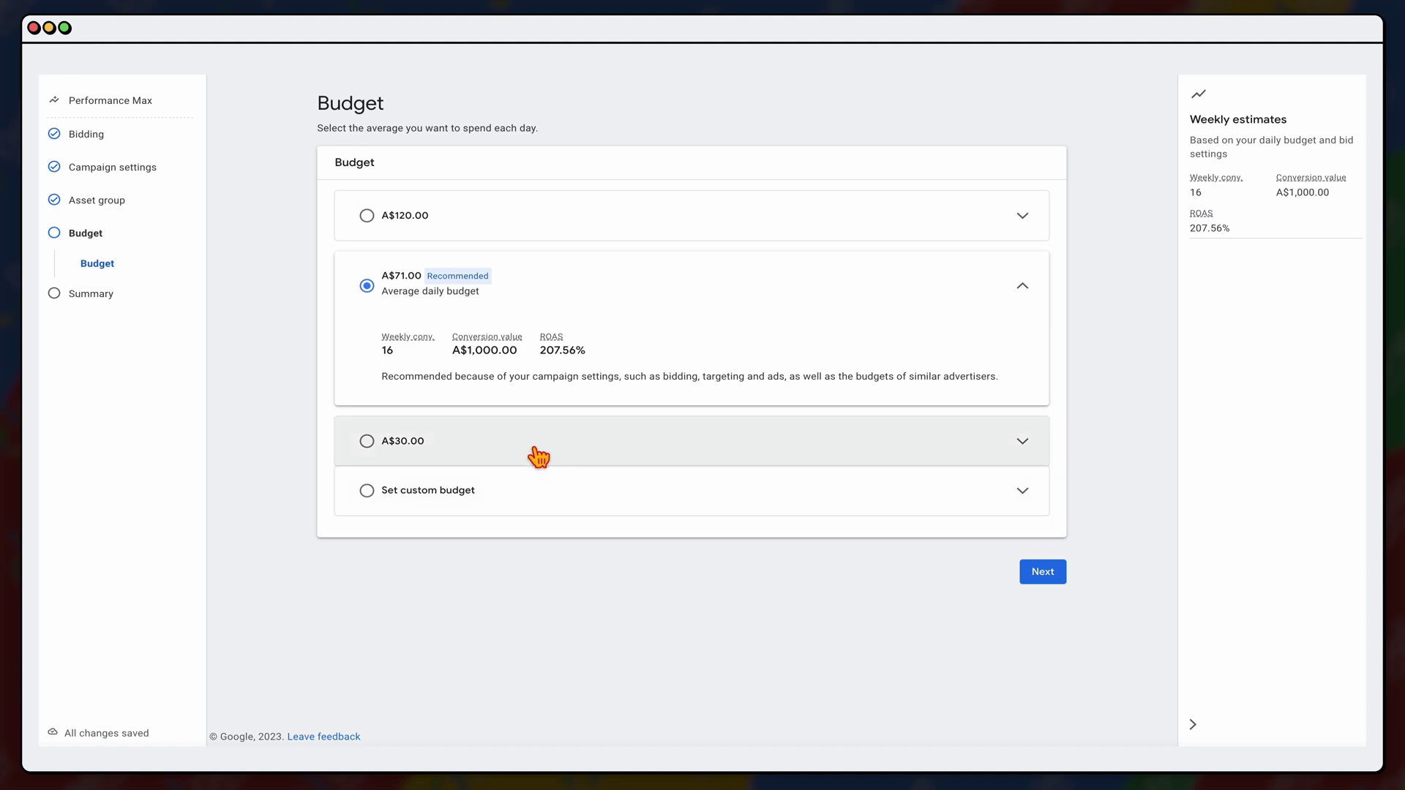
click(383, 457)
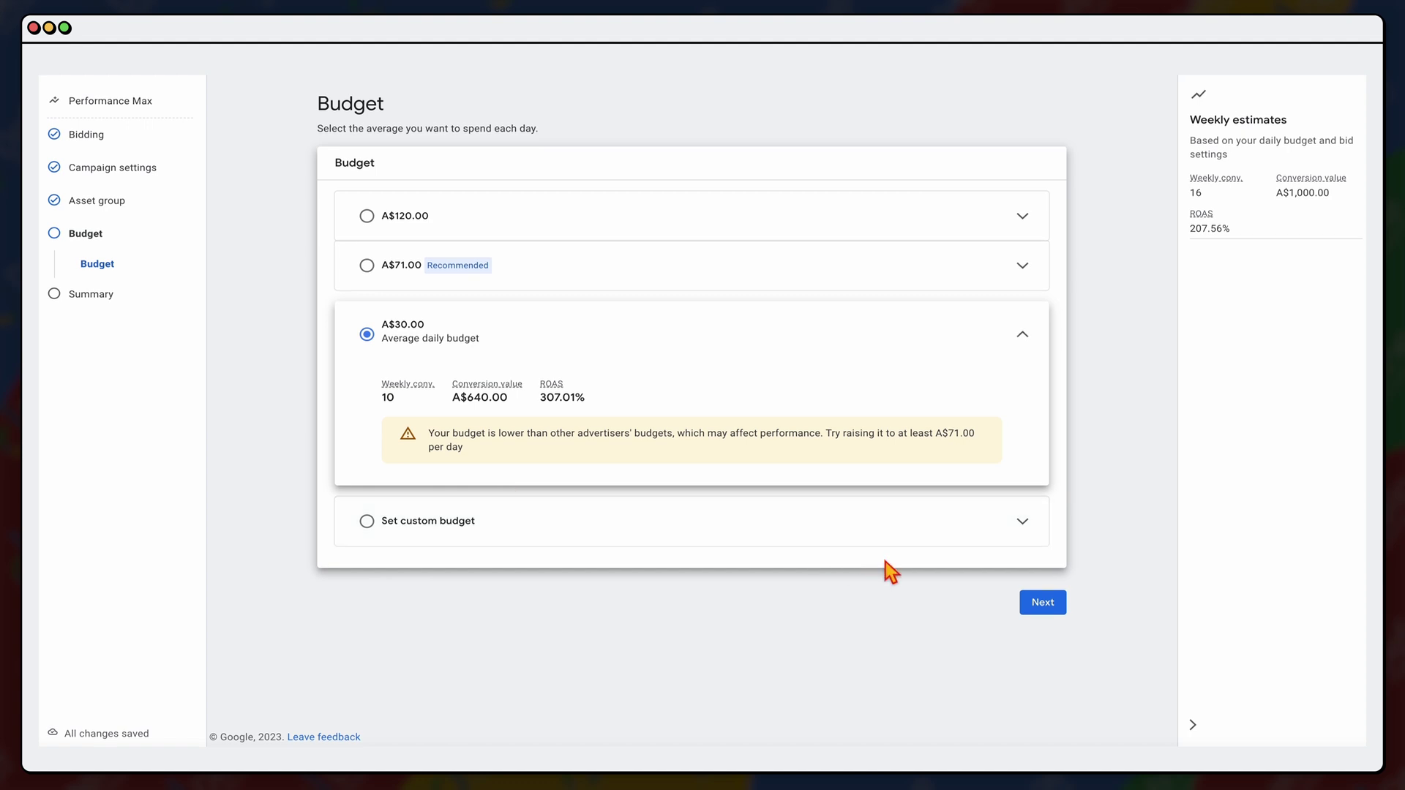
click(1040, 608)
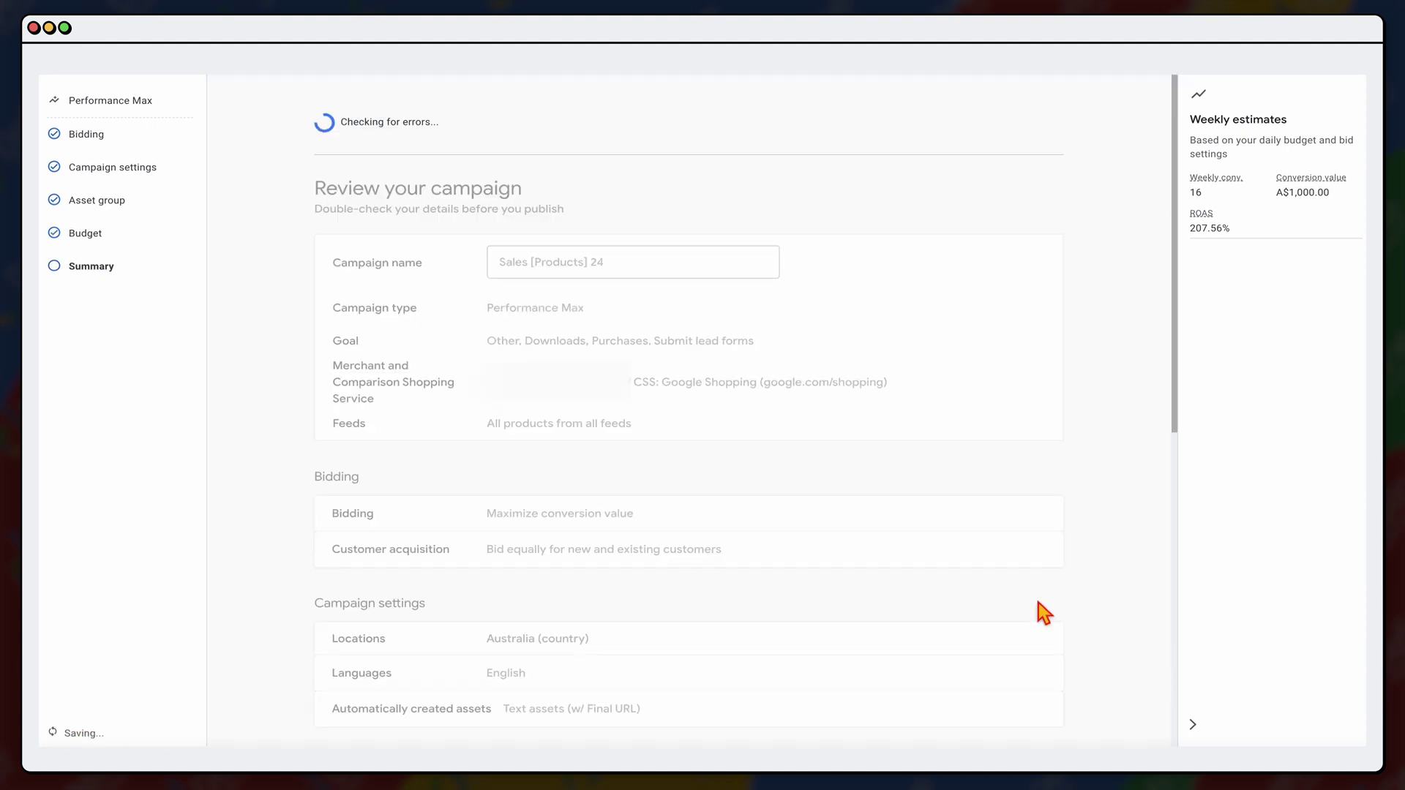